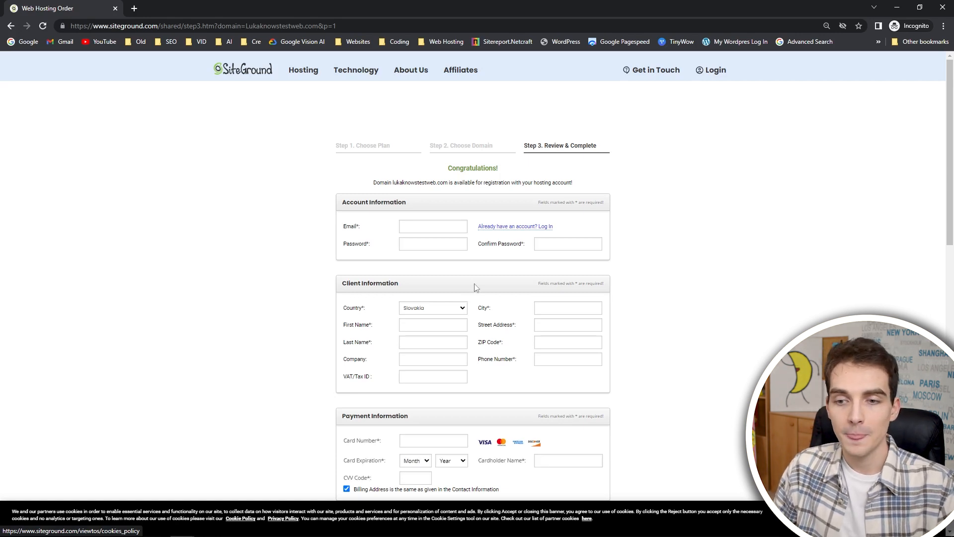
# Set the hosting order's data center to USA, Iowa and its billing period to 12 months.
pyautogui.scroll(-2, 502, 238)
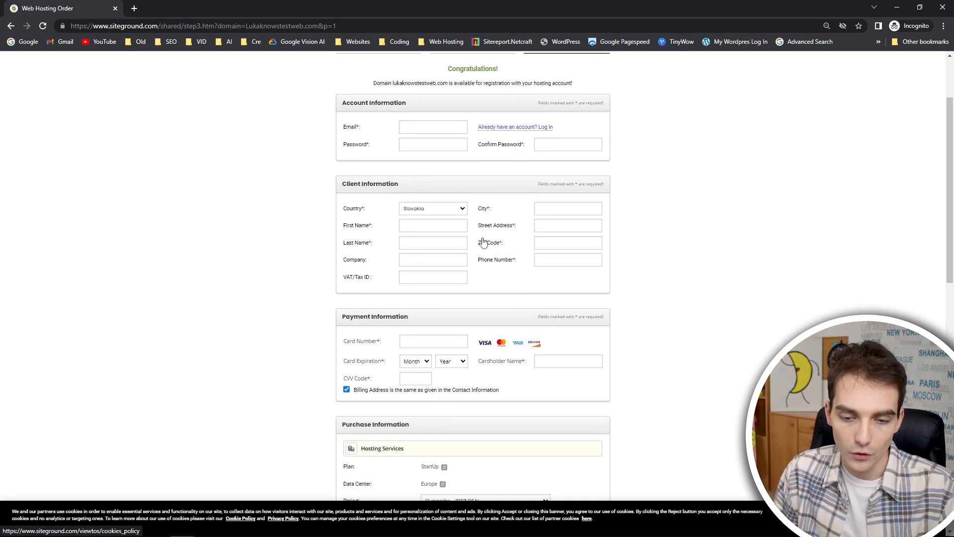
pyautogui.scroll(-5, 473, 244)
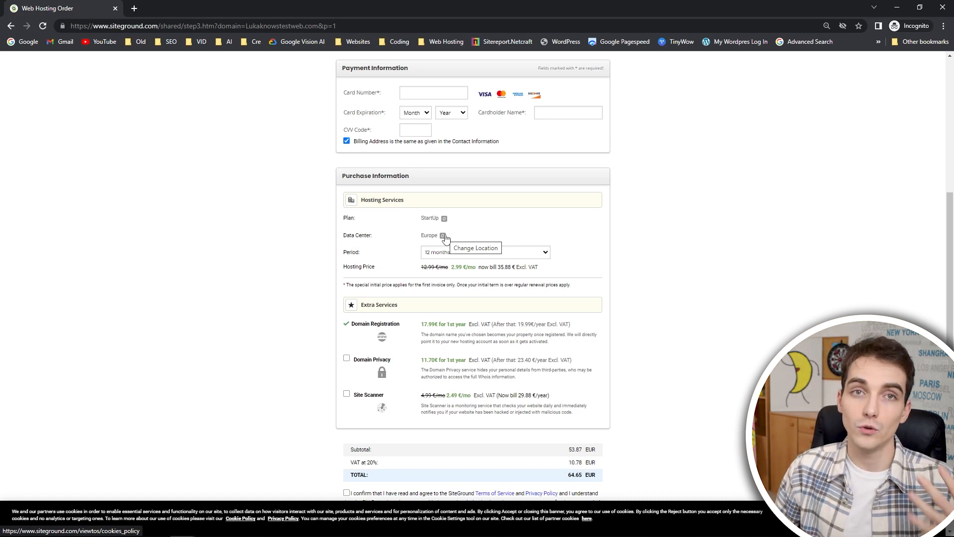
pyautogui.click(444, 237)
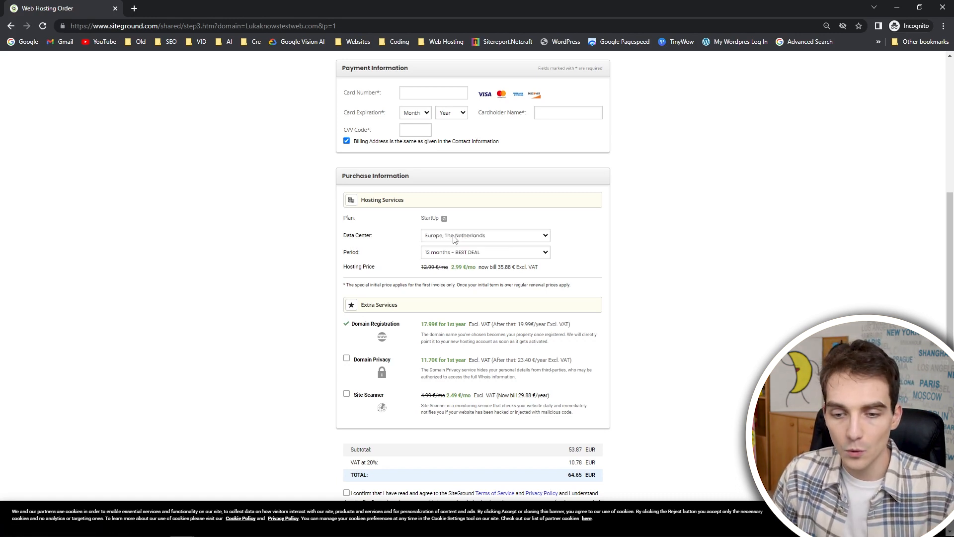
pyautogui.click(466, 239)
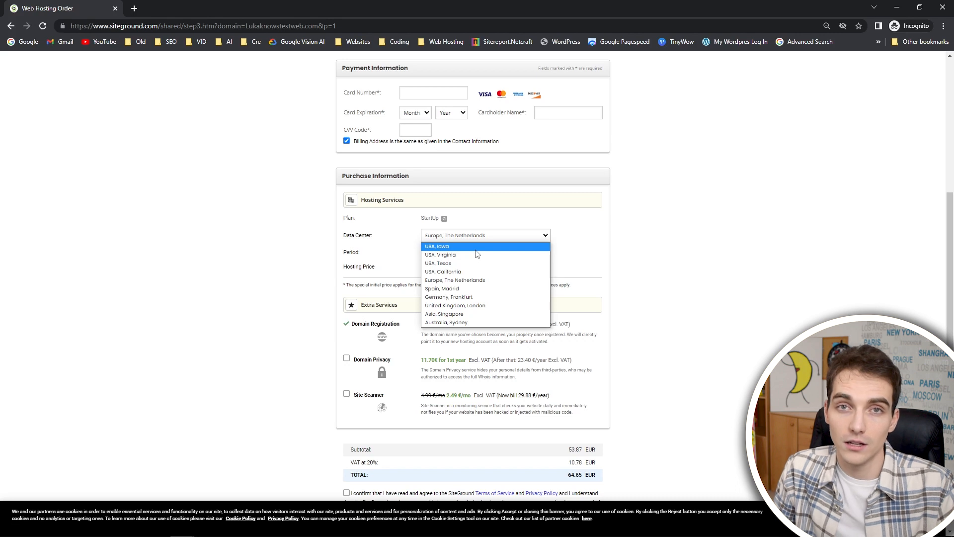
pyautogui.click(475, 250)
pyautogui.click(478, 253)
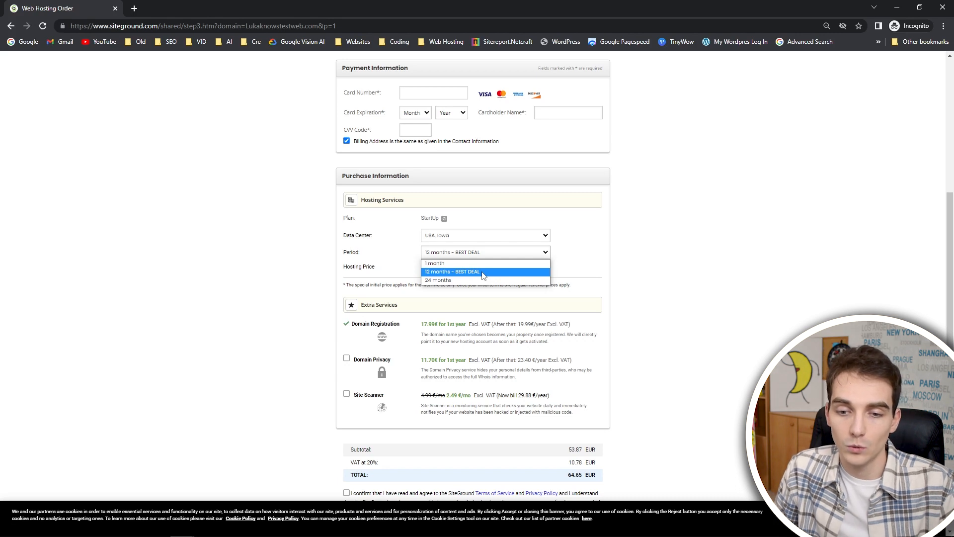
pyautogui.click(482, 273)
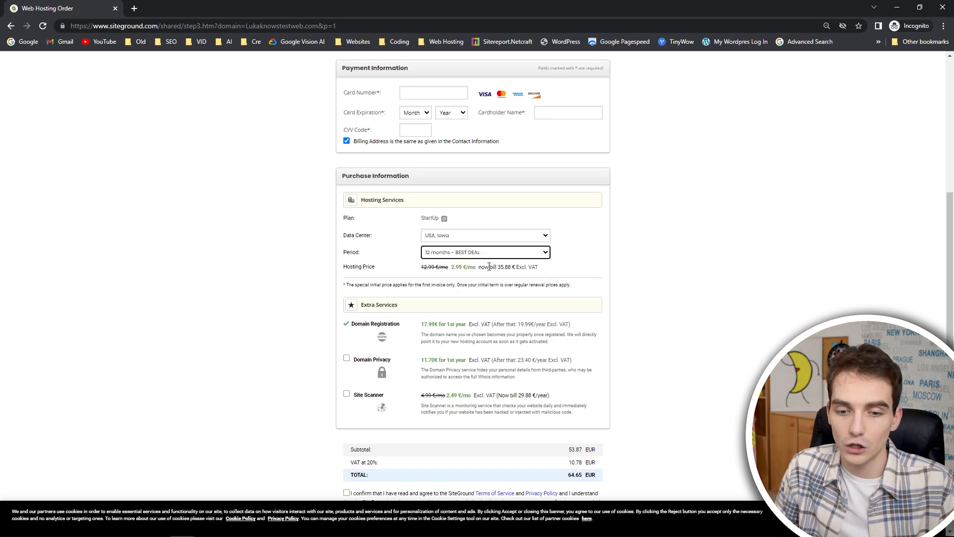
# Add the Domain Privacy extra service to the hosting order.
pyautogui.scroll(-2, 490, 267)
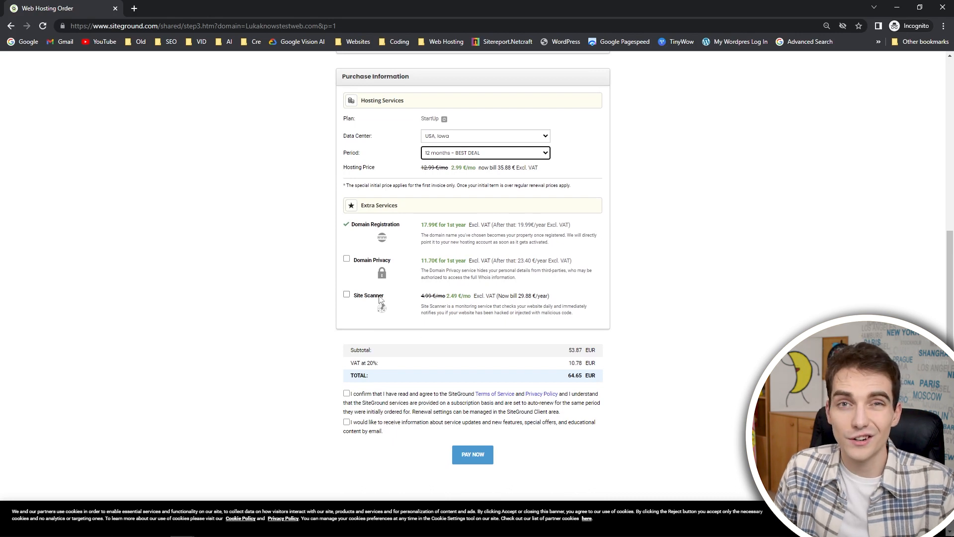
pyautogui.click(347, 261)
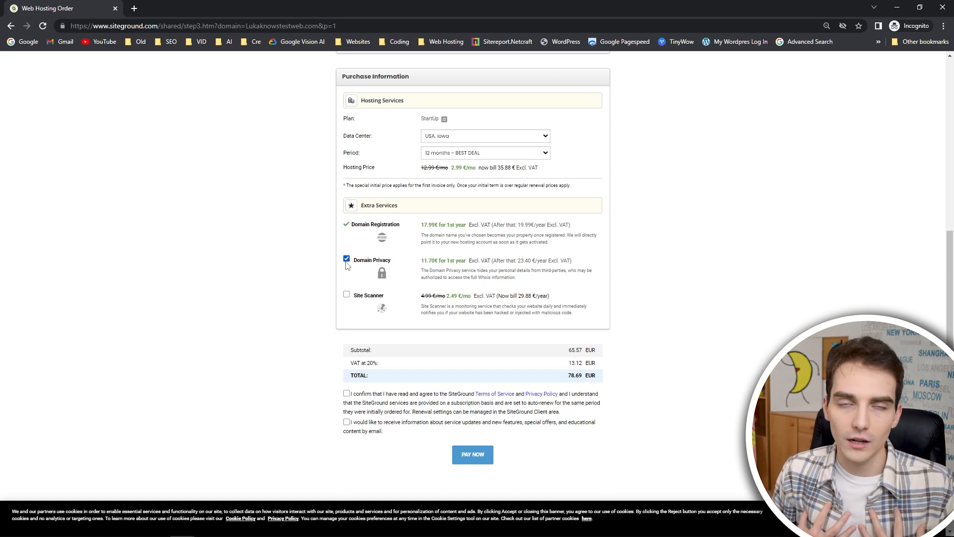
# Review the order form's account, client, payment and purchase sections, including the extra services and total.
pyautogui.scroll(6, 368, 239)
pyautogui.scroll(1, 400, 179)
pyautogui.scroll(2, 403, 185)
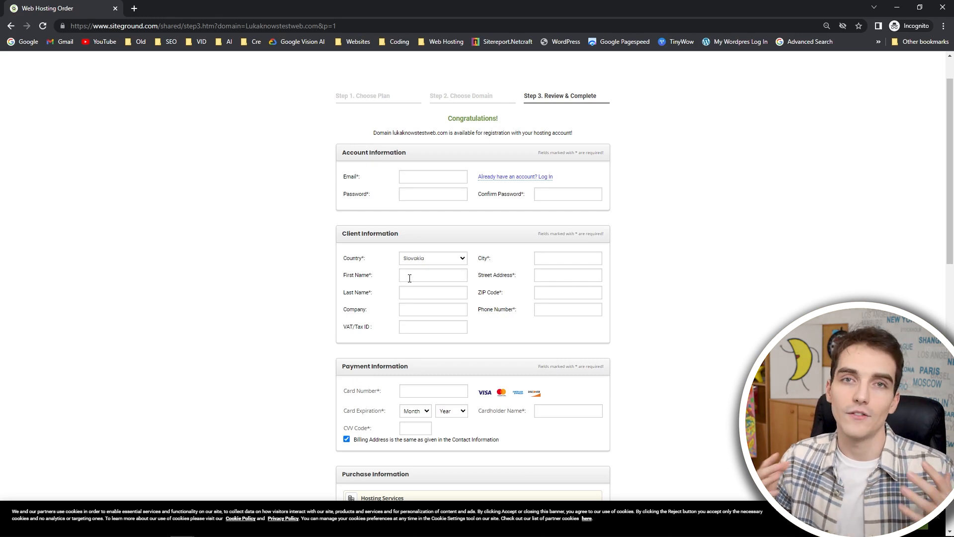
pyautogui.scroll(-4, 410, 278)
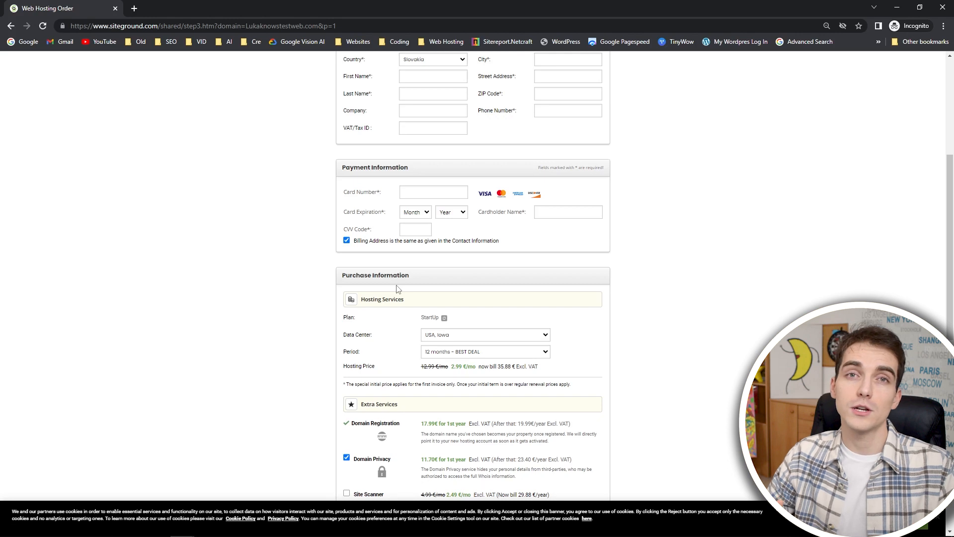
pyautogui.scroll(-3, 358, 261)
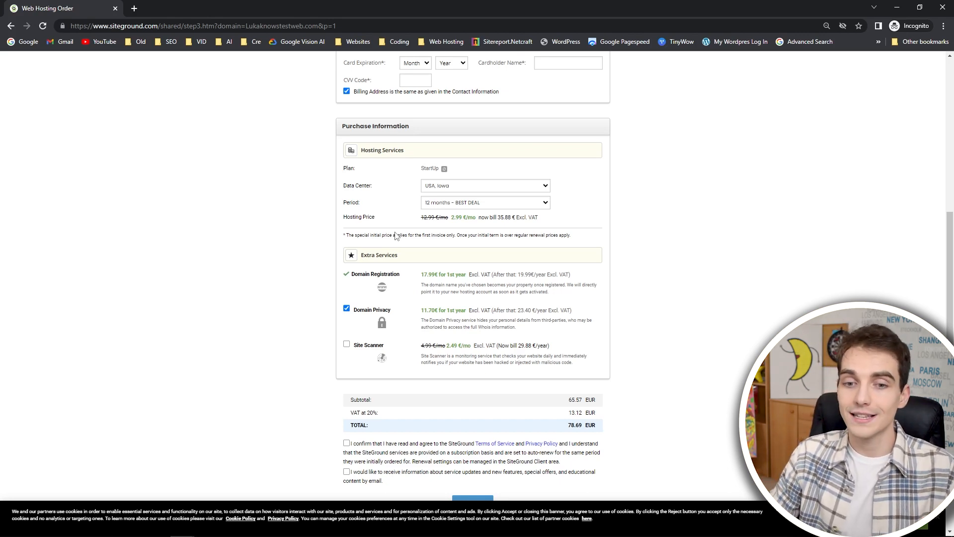
pyautogui.scroll(3, 332, 244)
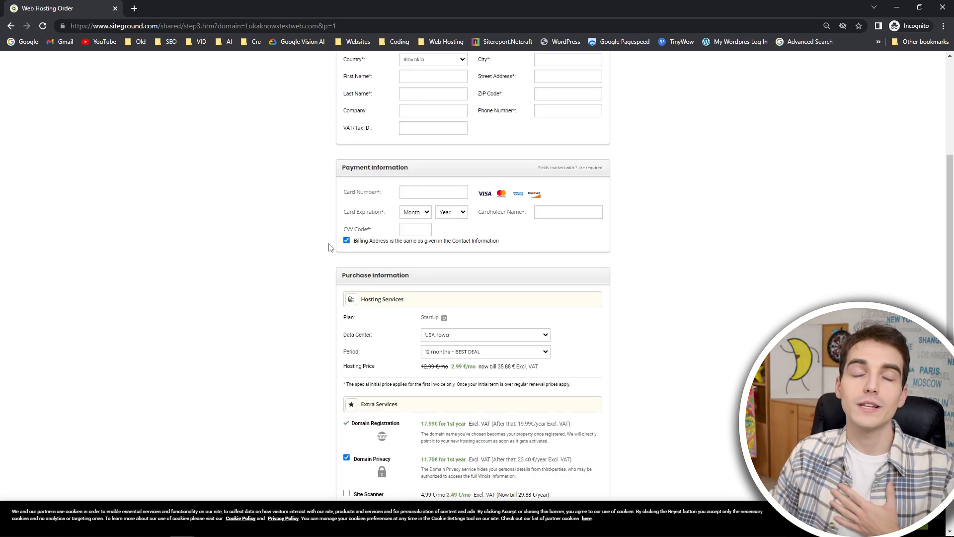
pyautogui.scroll(-4, 328, 247)
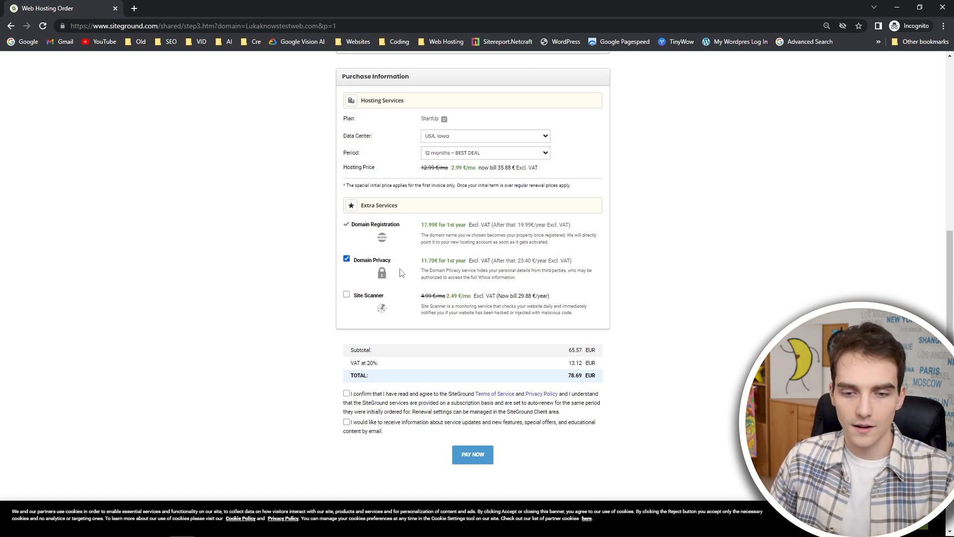
pyautogui.scroll(-2, 469, 398)
pyautogui.scroll(8, 479, 301)
# Agree to the SiteGround Terms of Service and Privacy Policy for the order.
pyautogui.scroll(-8, 447, 296)
pyautogui.click(376, 308)
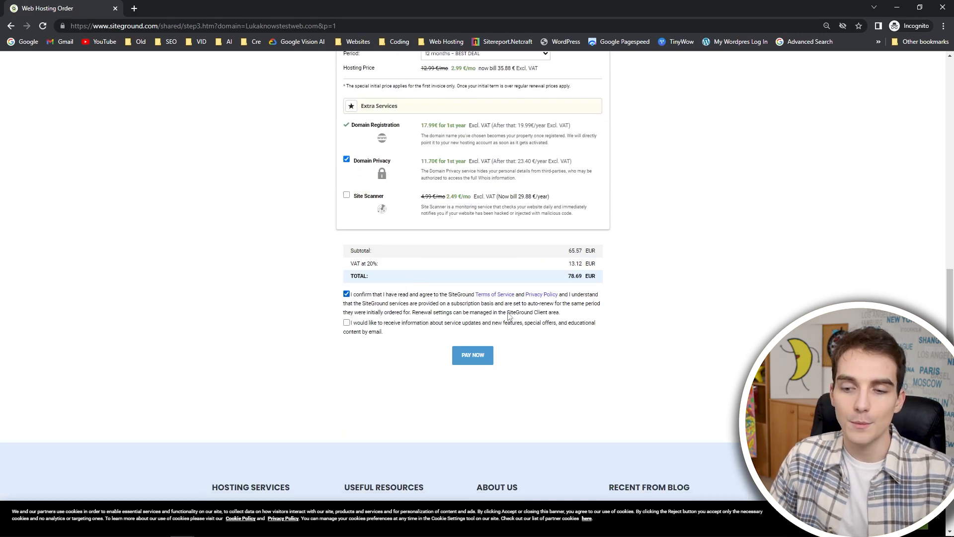
pyautogui.click(417, 329)
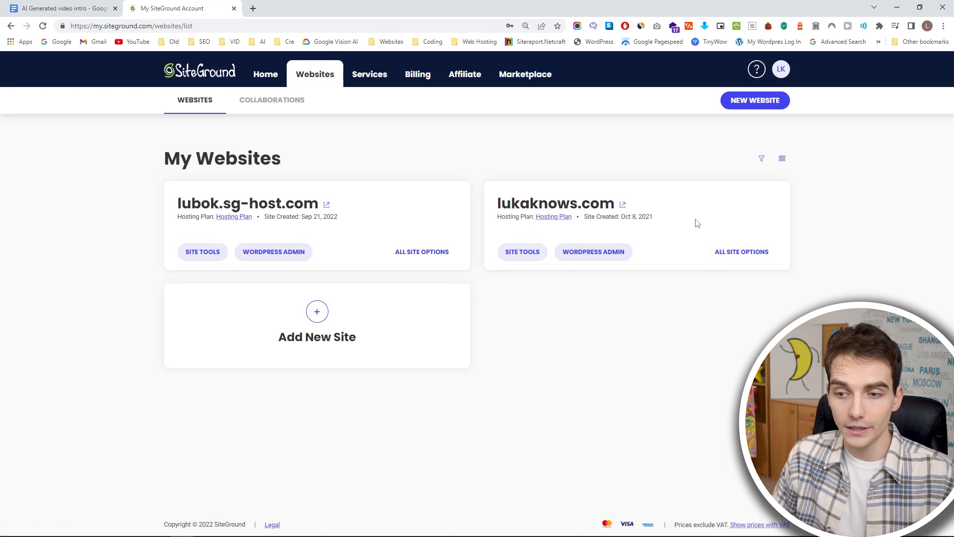
# Start adding a new website in the SiteGround account, using the temporary domain lubok1.sg-host.com.
pyautogui.click(756, 106)
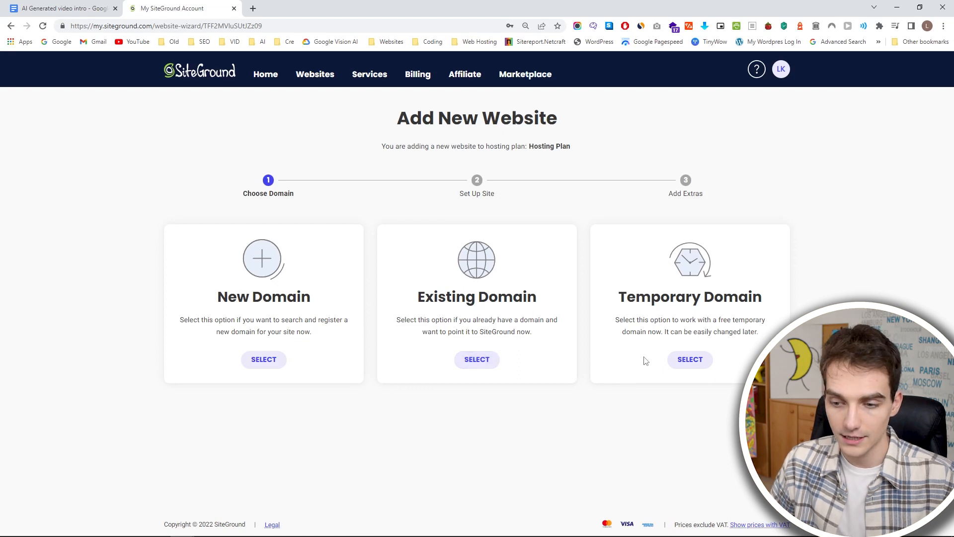
pyautogui.click(689, 360)
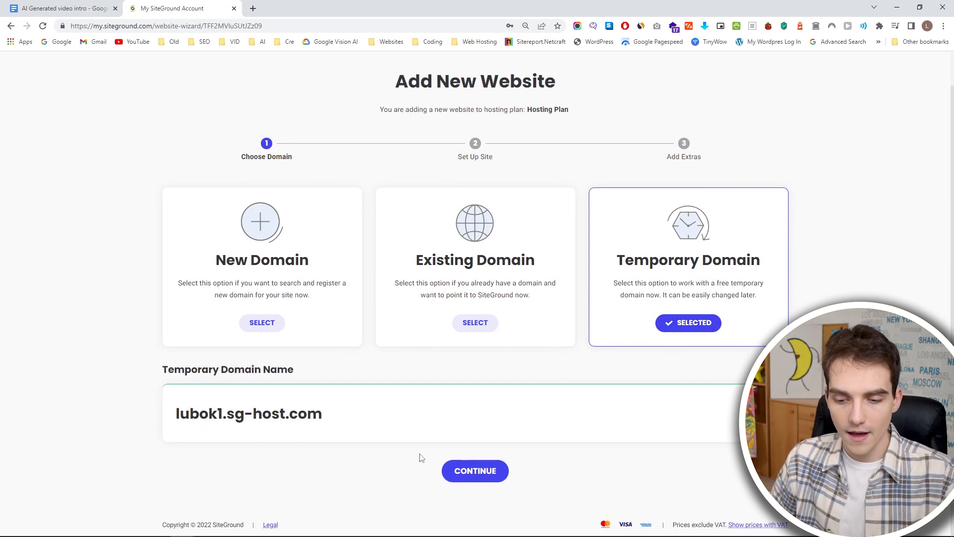
pyautogui.click(463, 472)
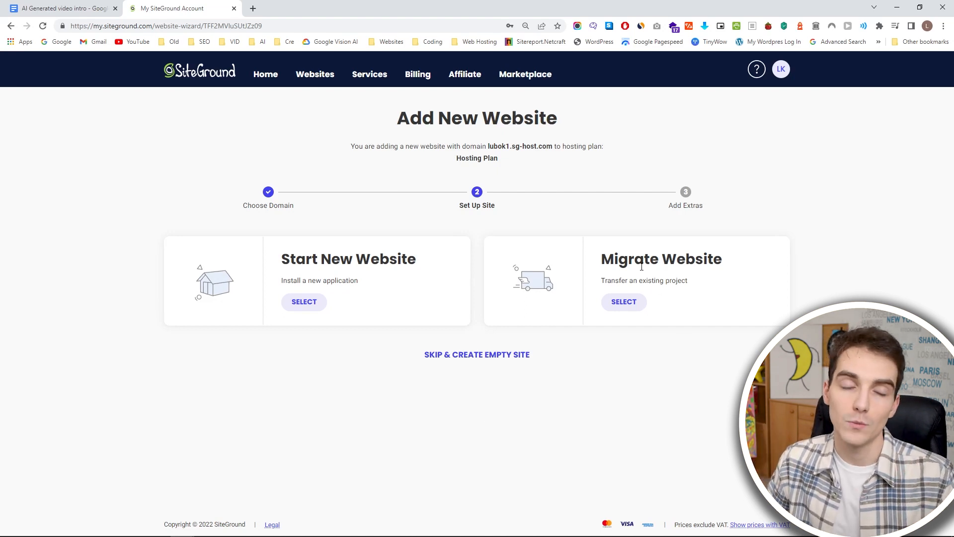
pyautogui.click(305, 306)
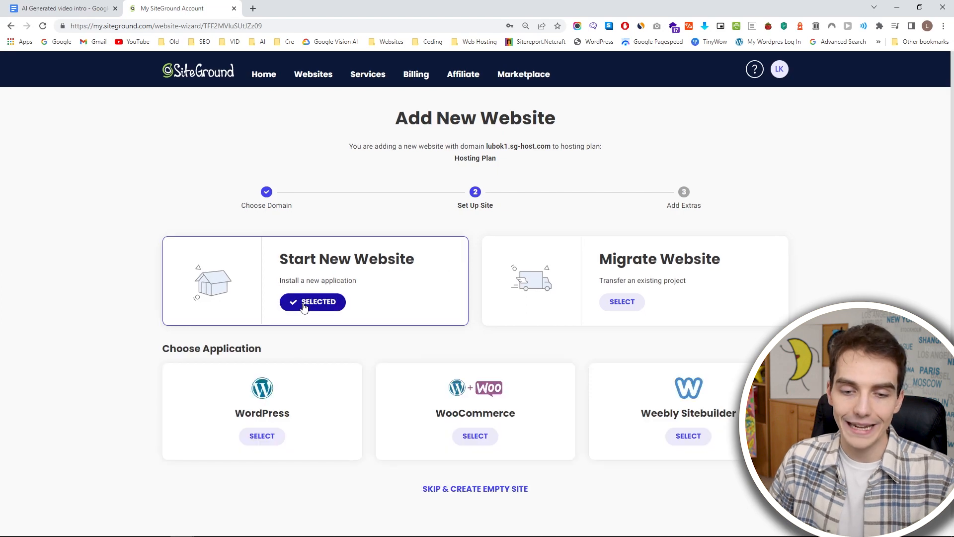
pyautogui.scroll(-1, 375, 346)
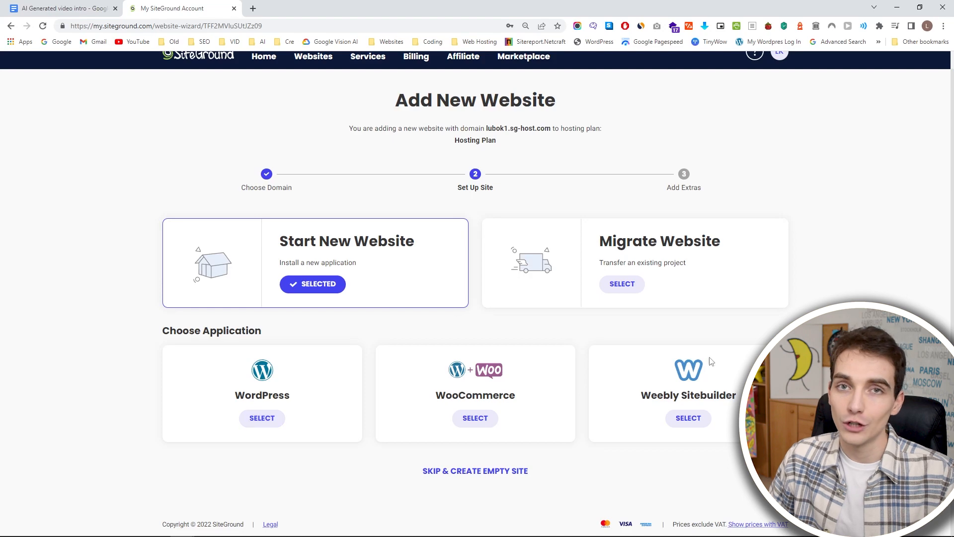
pyautogui.click(271, 420)
pyautogui.scroll(-2, 271, 422)
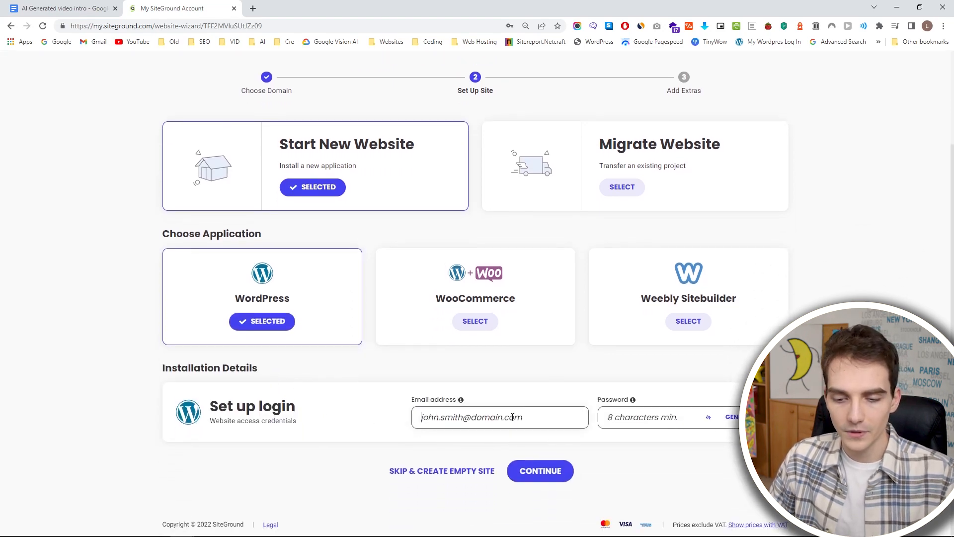
# Create the website as an empty site without an application and finish without adding Site Scanner.
pyautogui.click(459, 478)
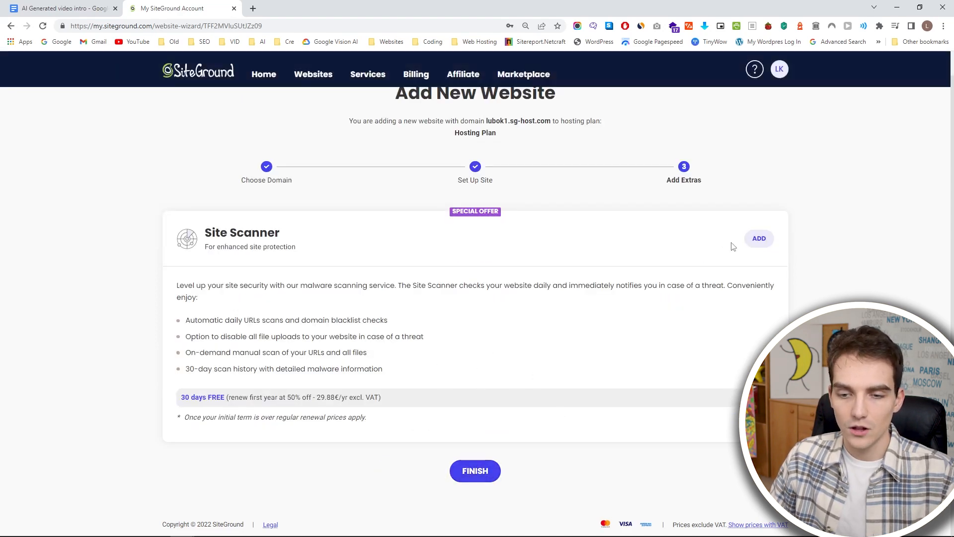
pyautogui.click(471, 478)
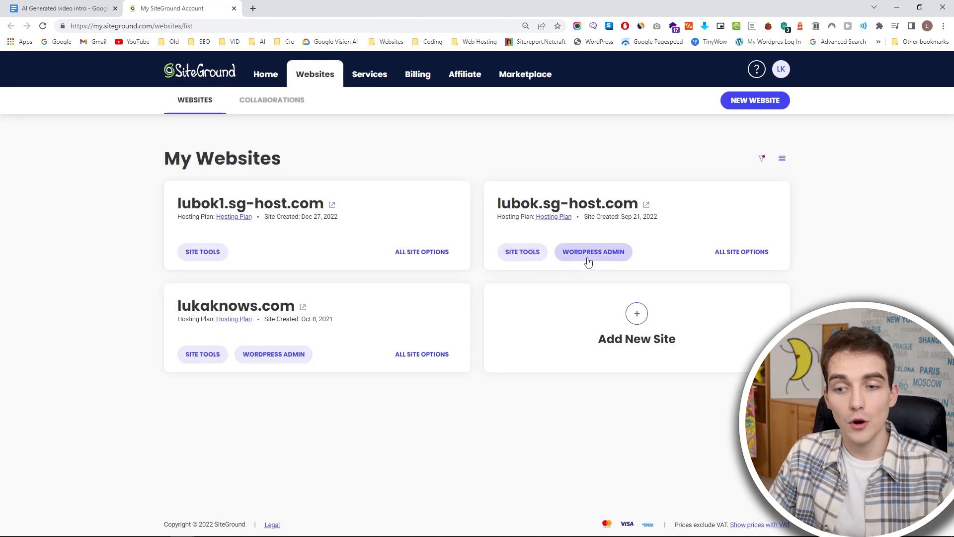
# Open the plain WordPress installation form in Site Tools for the lubok1.sg-host.com site.
pyautogui.click(217, 254)
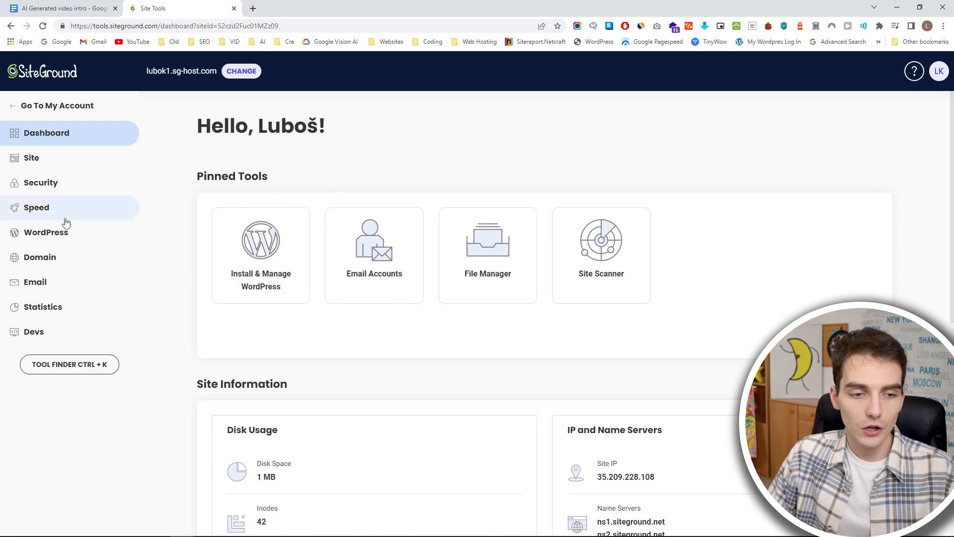
pyautogui.click(64, 238)
pyautogui.click(79, 258)
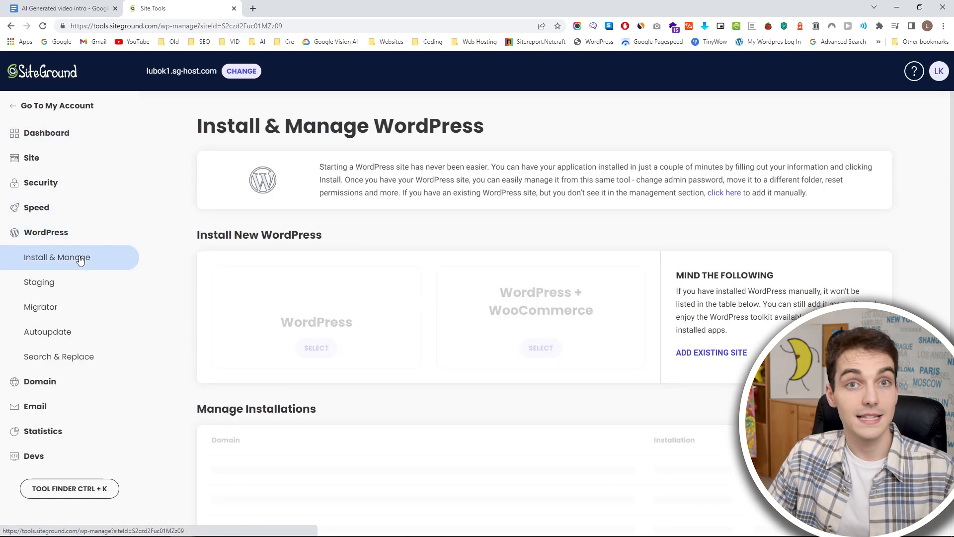
pyautogui.scroll(-2, 373, 308)
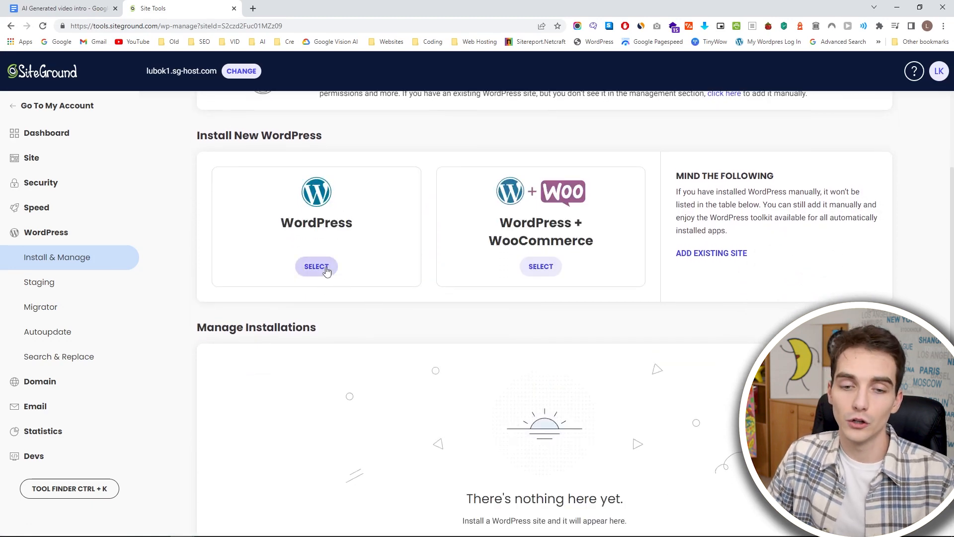
pyautogui.click(317, 267)
pyautogui.scroll(-4, 390, 251)
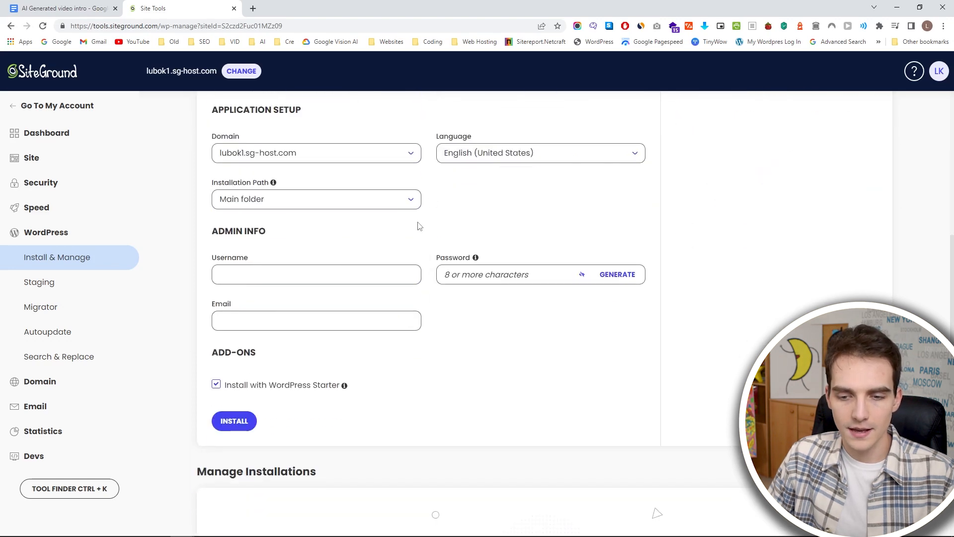
# Try to install WordPress with the WordPress Starter add-on, leaving the admin username, password and email empty.
pyautogui.scroll(-2, 388, 239)
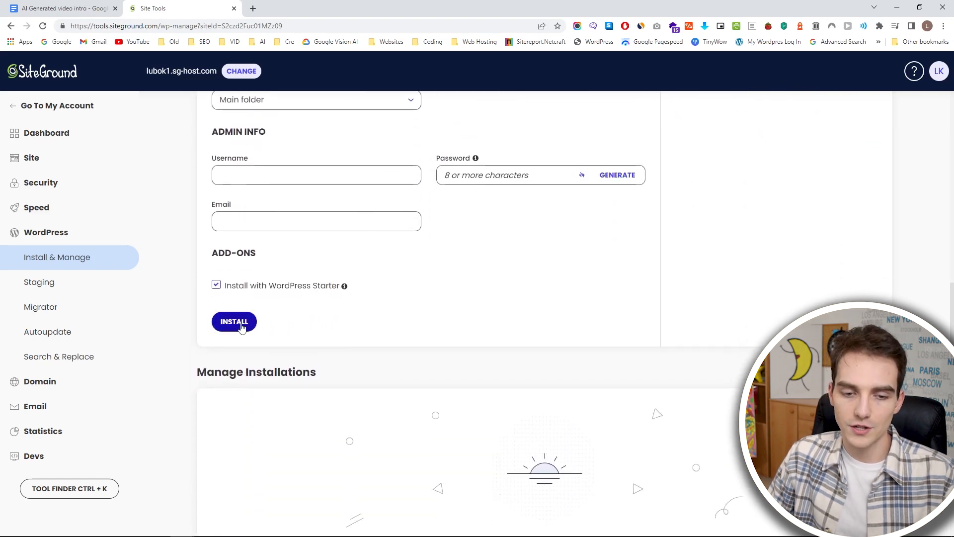
pyautogui.click(242, 328)
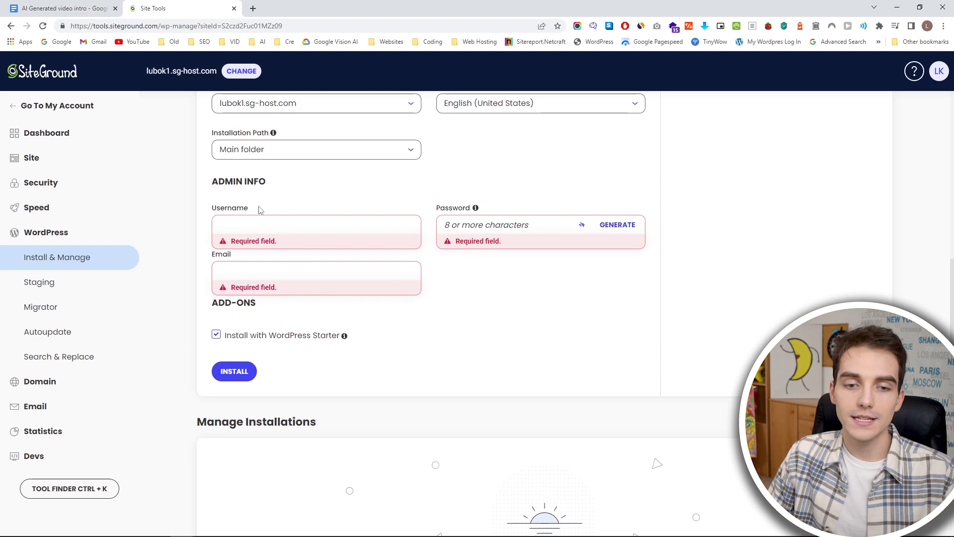
pyautogui.click(242, 224)
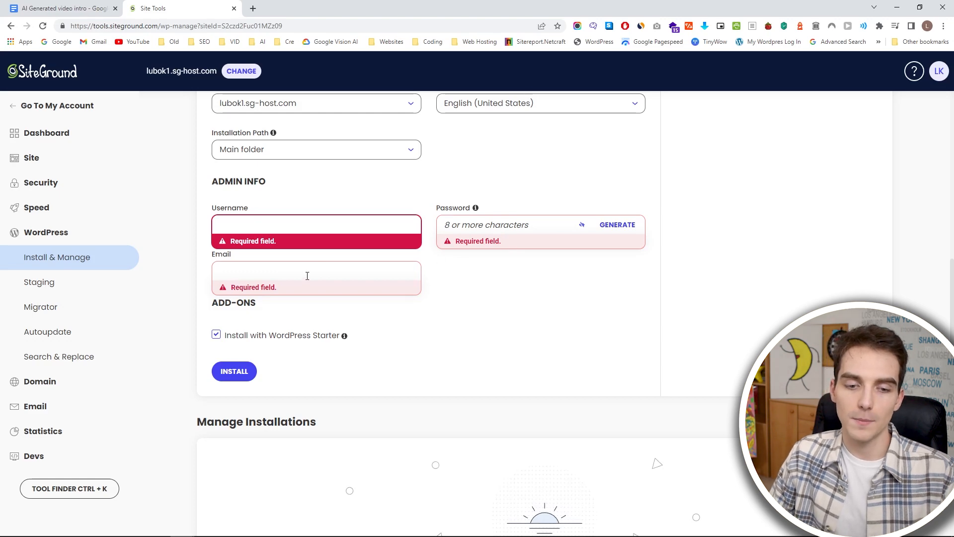
# View the live My WordPress site of lubok.sg-host.com in a separate browser tab and check its web address.
pyautogui.click(49, 71)
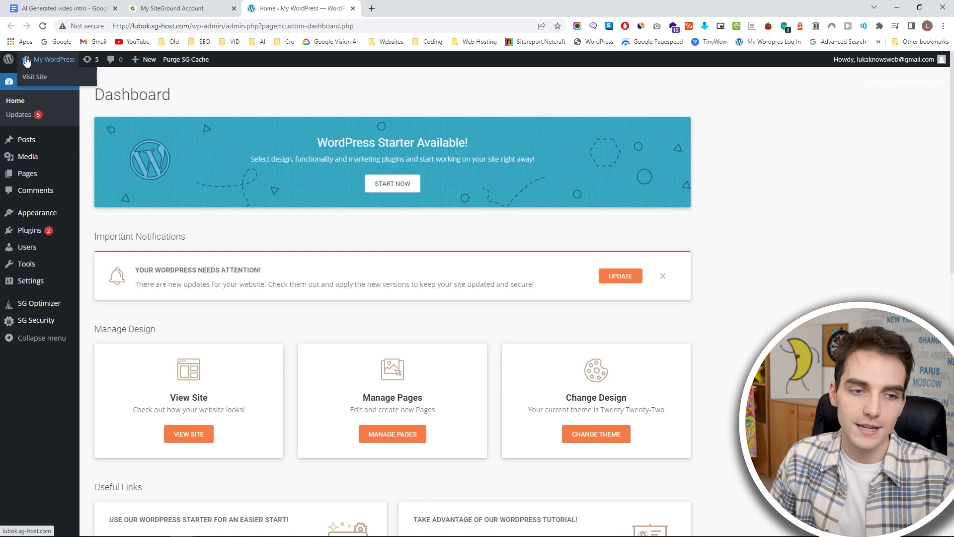
pyautogui.moveTo(50, 62)
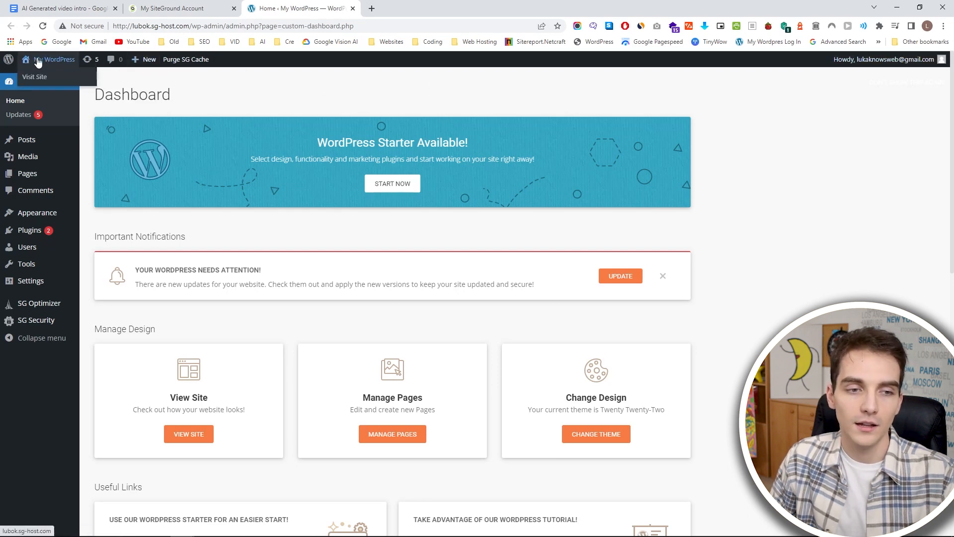
pyautogui.middleClick(37, 62)
pyautogui.click(386, 5)
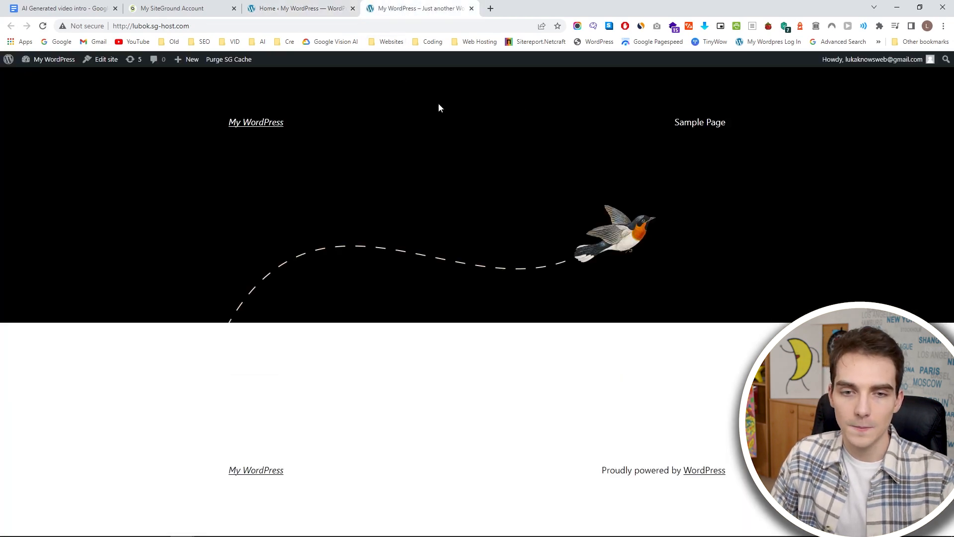
pyautogui.click(338, 26)
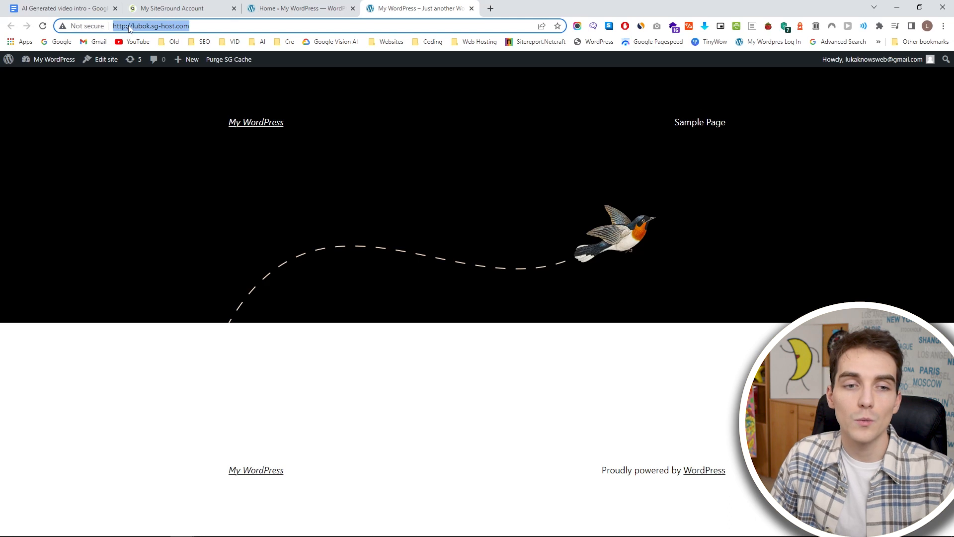
pyautogui.click(115, 26)
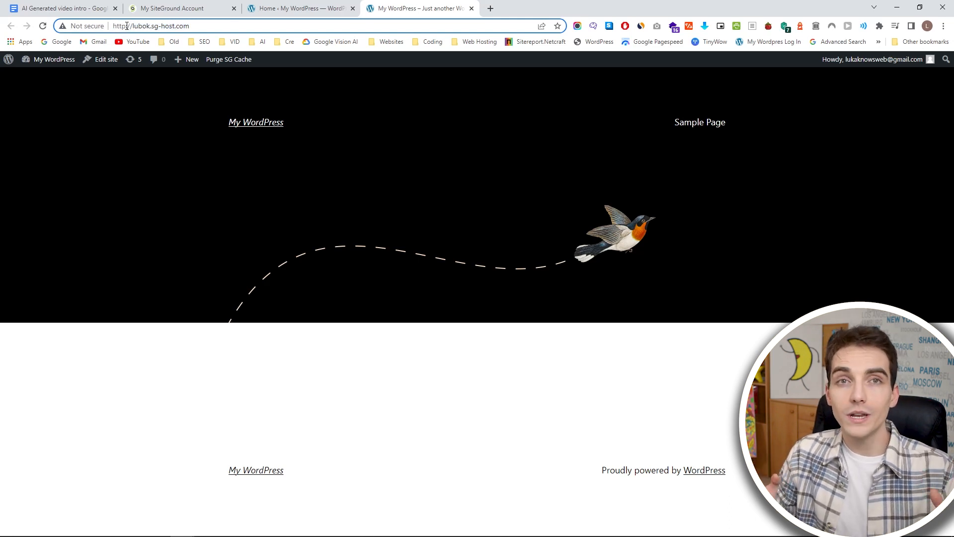
# Open the SSL extra for the lubok.sg-host.com website from its site options in the SiteGround account.
pyautogui.click(160, 7)
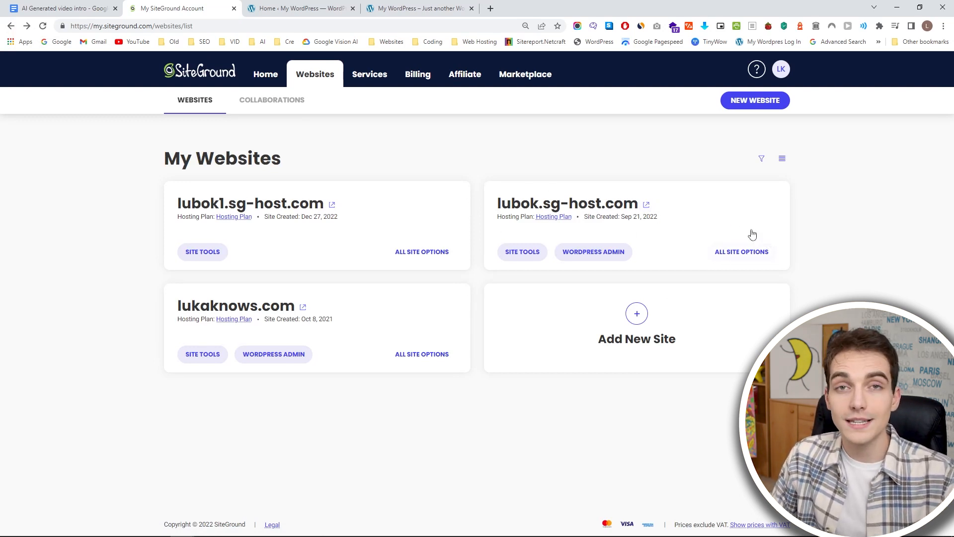
pyautogui.click(732, 260)
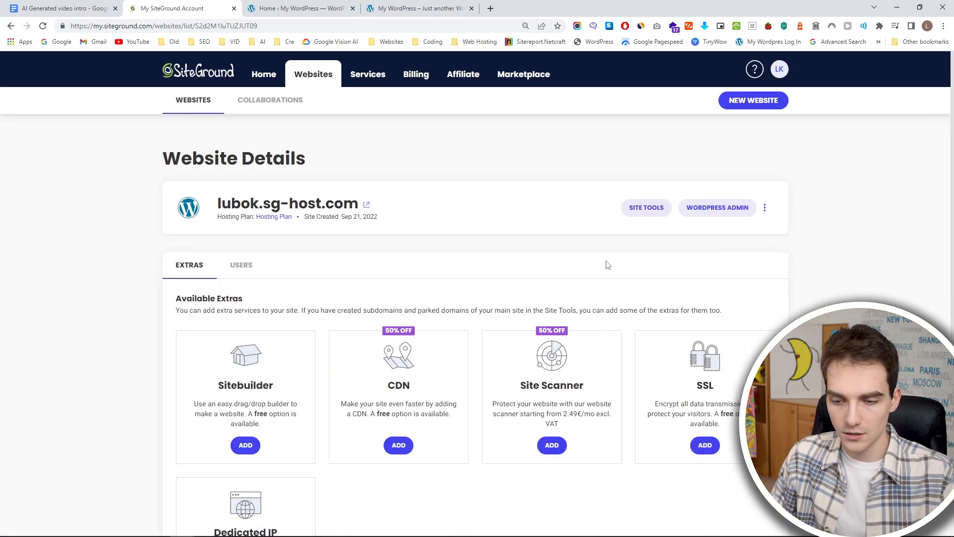
pyautogui.scroll(-1, 609, 262)
pyautogui.scroll(-1, 609, 263)
pyautogui.scroll(-1, 711, 268)
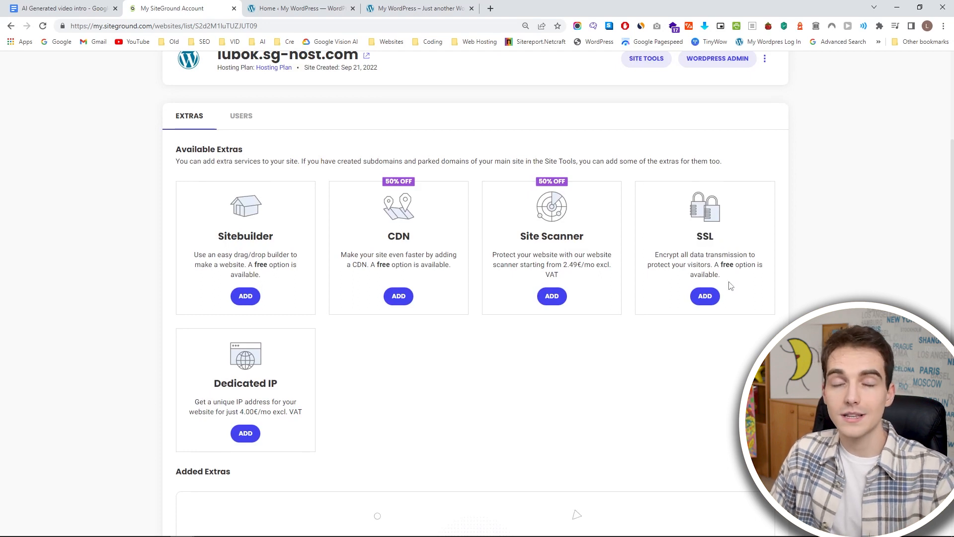
pyautogui.click(703, 296)
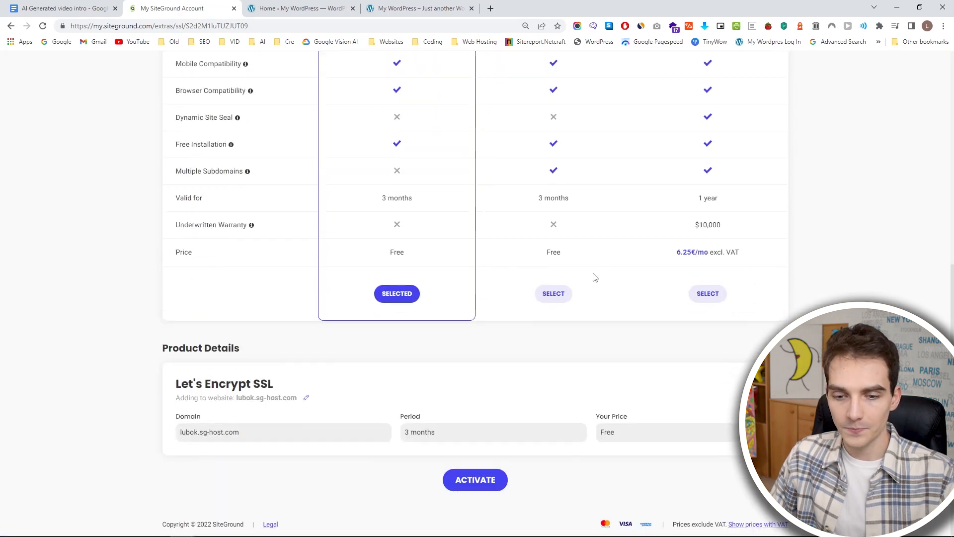
# Activate the free Let's Encrypt Wildcard SSL for lubok.sg-host.com and reload the live site.
pyautogui.scroll(3, 590, 277)
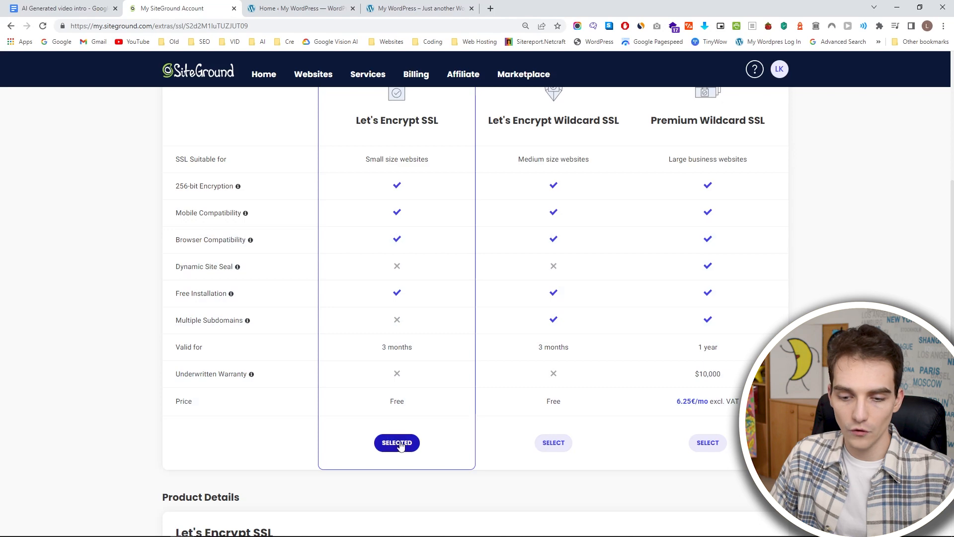
pyautogui.click(553, 442)
pyautogui.scroll(-3, 517, 438)
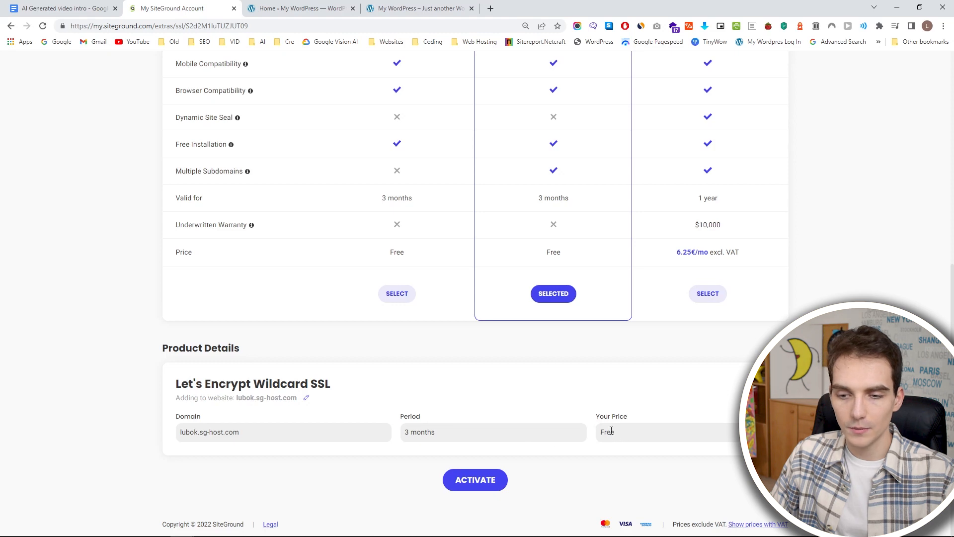
pyautogui.scroll(3, 609, 431)
pyautogui.scroll(-3, 556, 415)
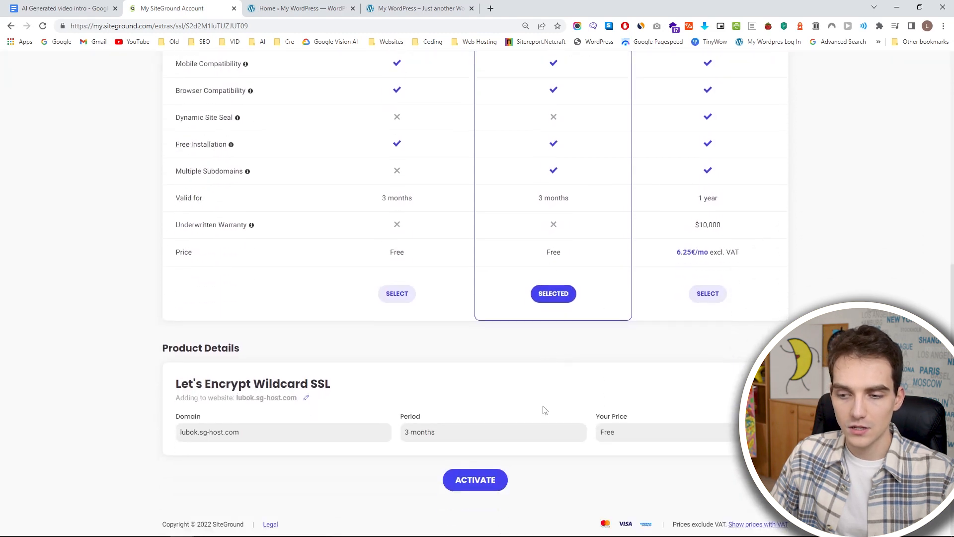
pyautogui.click(475, 480)
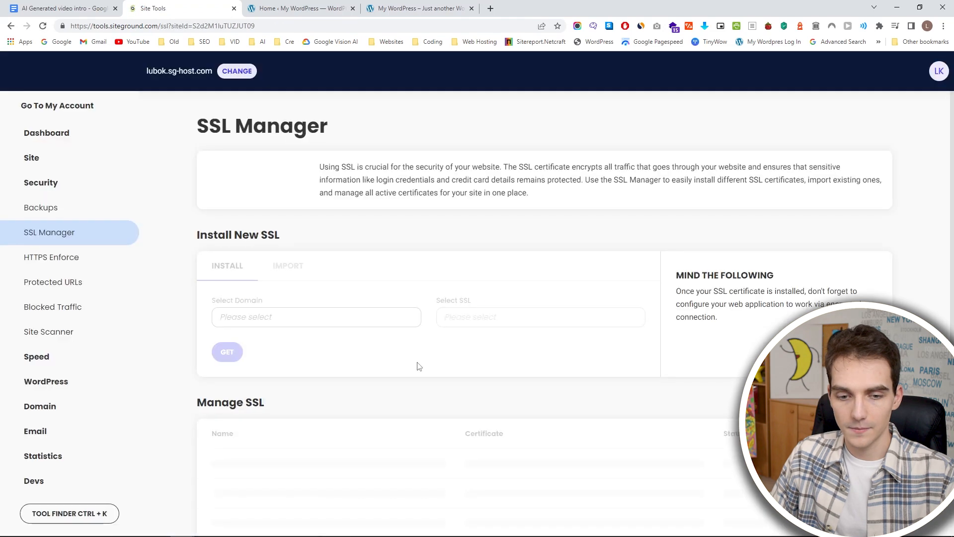
pyautogui.click(431, 8)
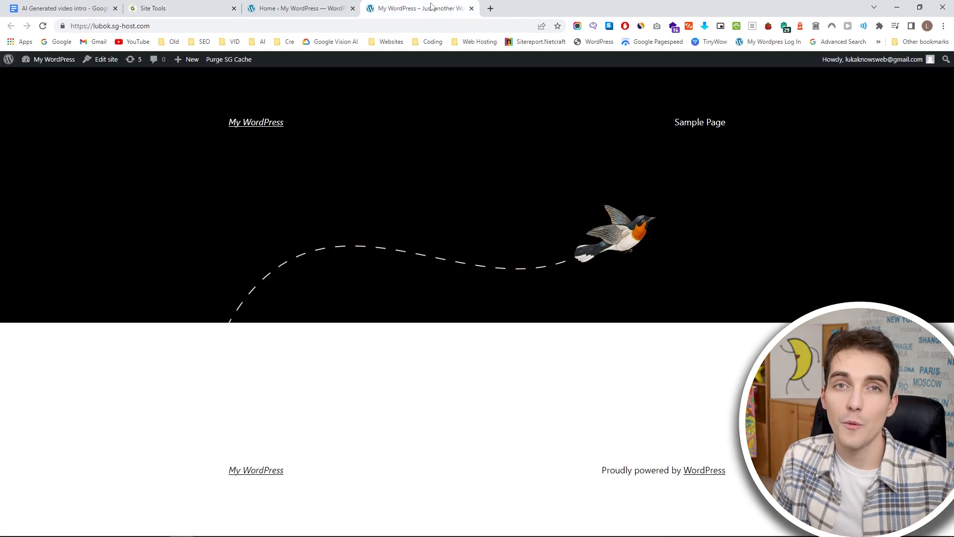
pyautogui.click(42, 29)
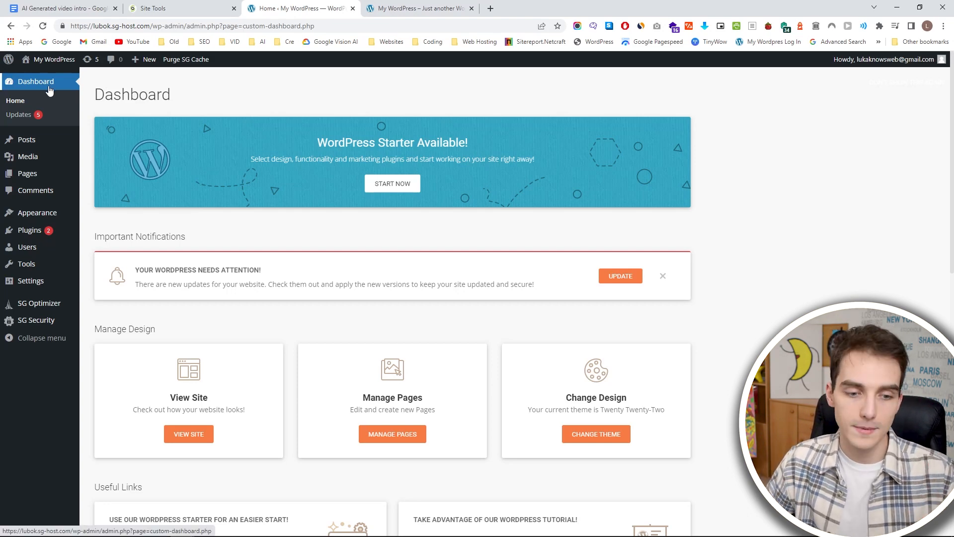
# Look through the WordPress admin dashboard and check the current WordPress version among the updates.
pyautogui.scroll(-10, 181, 130)
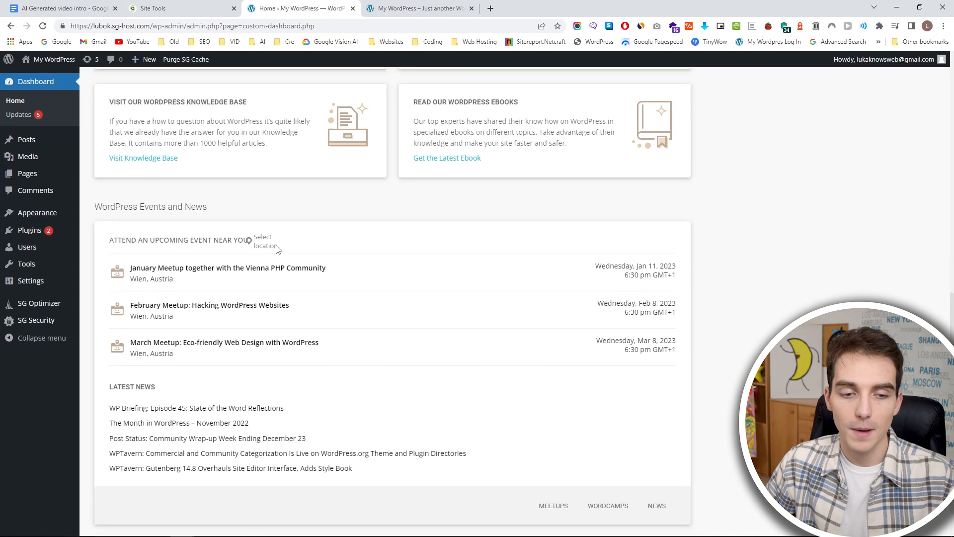
pyautogui.scroll(10, 411, 285)
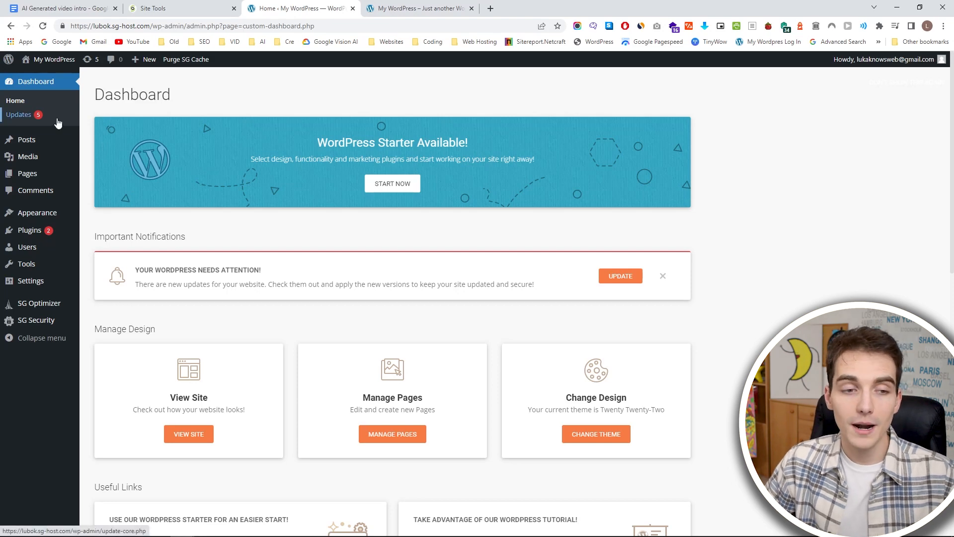
pyautogui.click(36, 118)
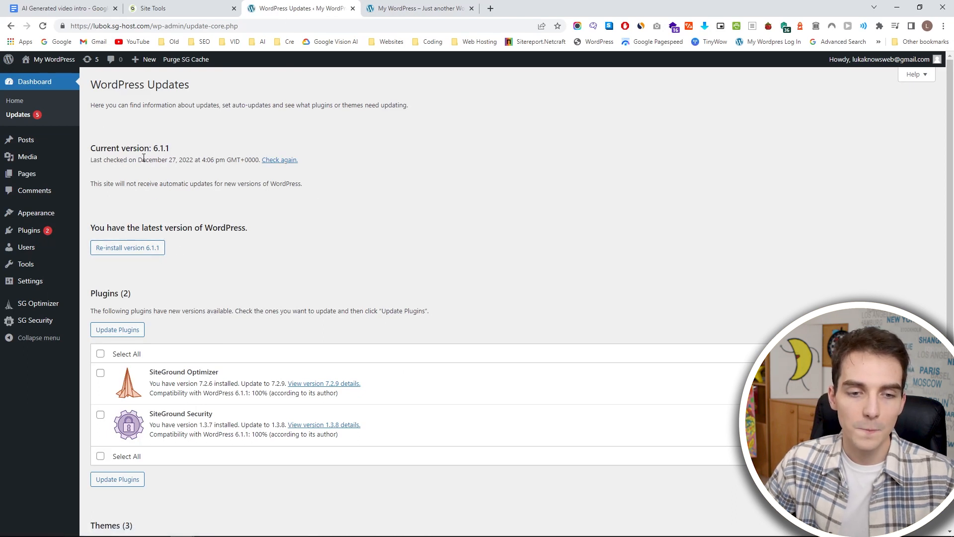
pyautogui.moveTo(92, 148); pyautogui.dragTo(175, 148)
pyautogui.click(175, 148)
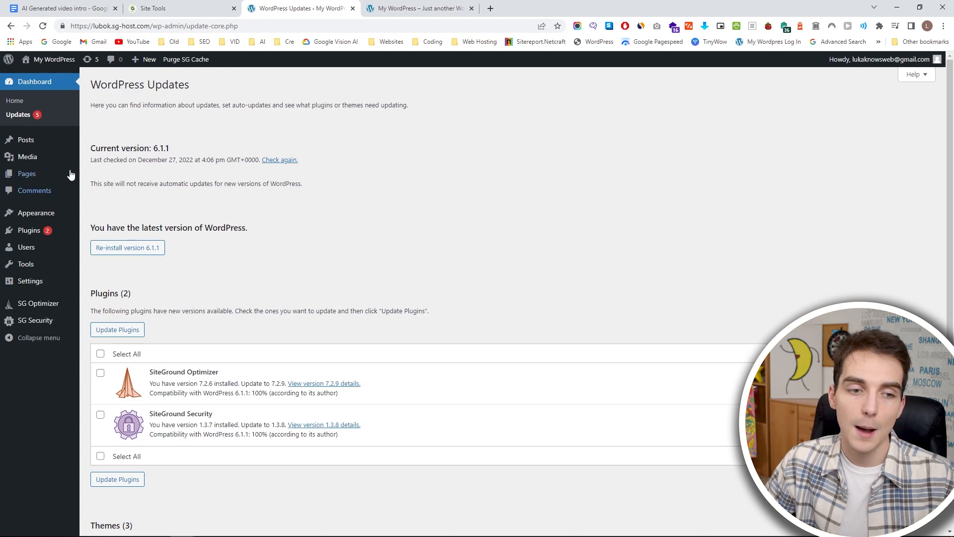
# Examine the options offered under Posts, Pages, Plugins, Tools, Settings and SG Optimizer in the WordPress admin.
pyautogui.moveTo(51, 145)
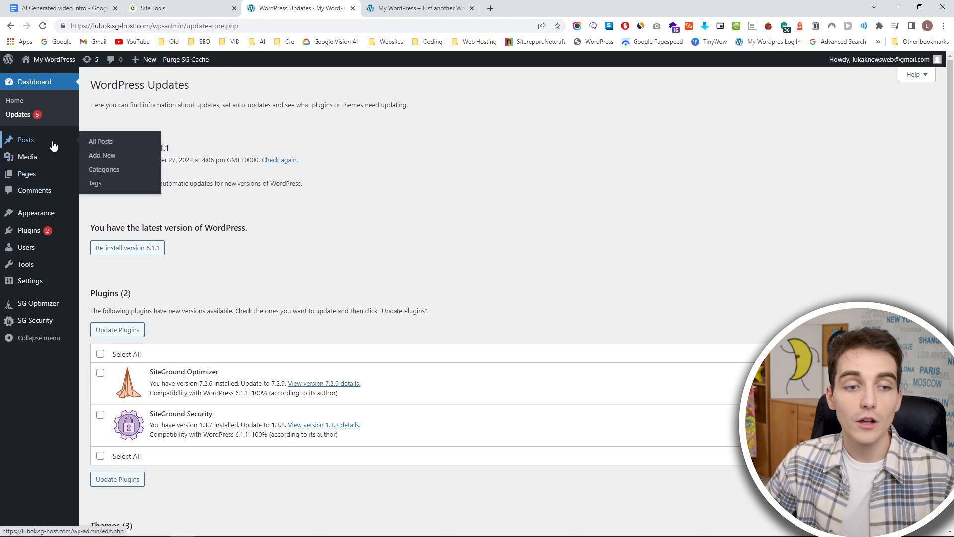
pyautogui.moveTo(58, 178)
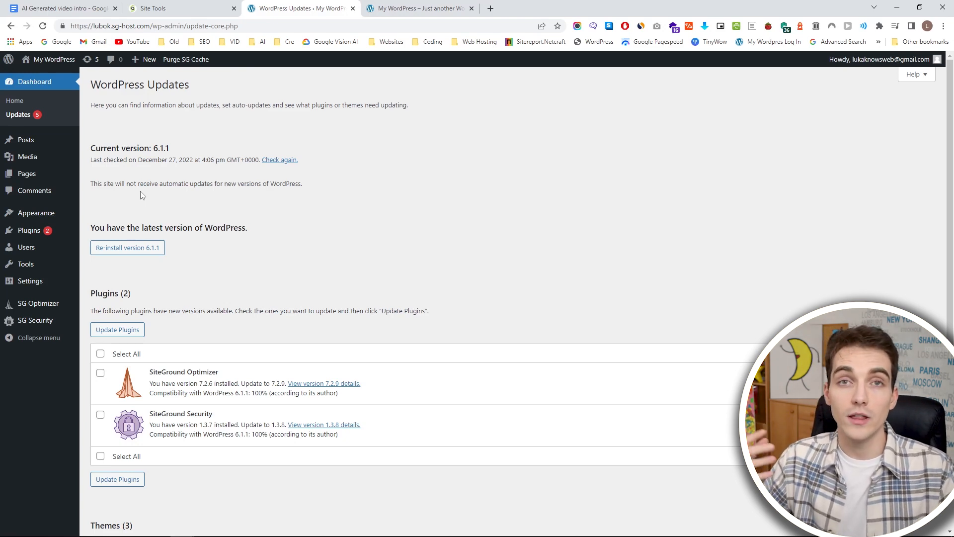
pyautogui.moveTo(32, 237)
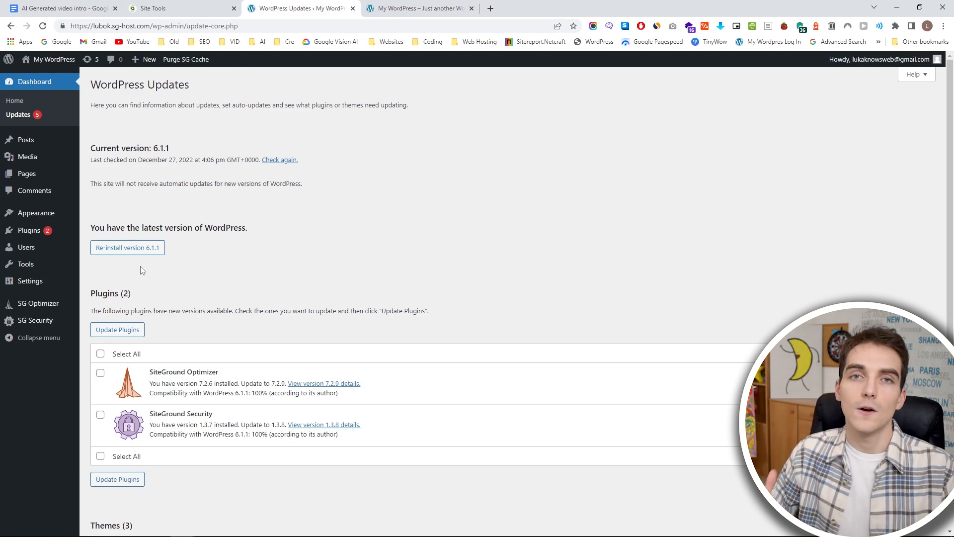
pyautogui.moveTo(65, 264)
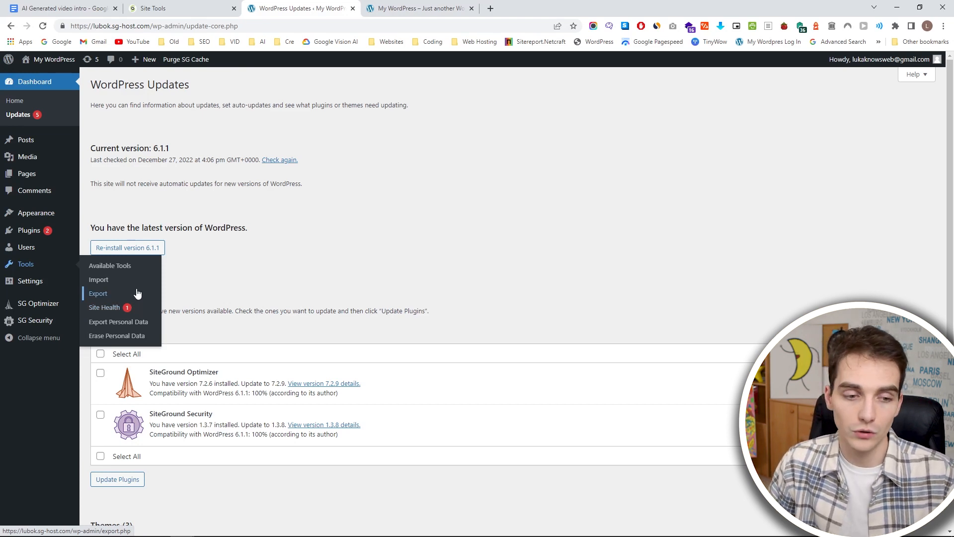
pyautogui.moveTo(57, 282)
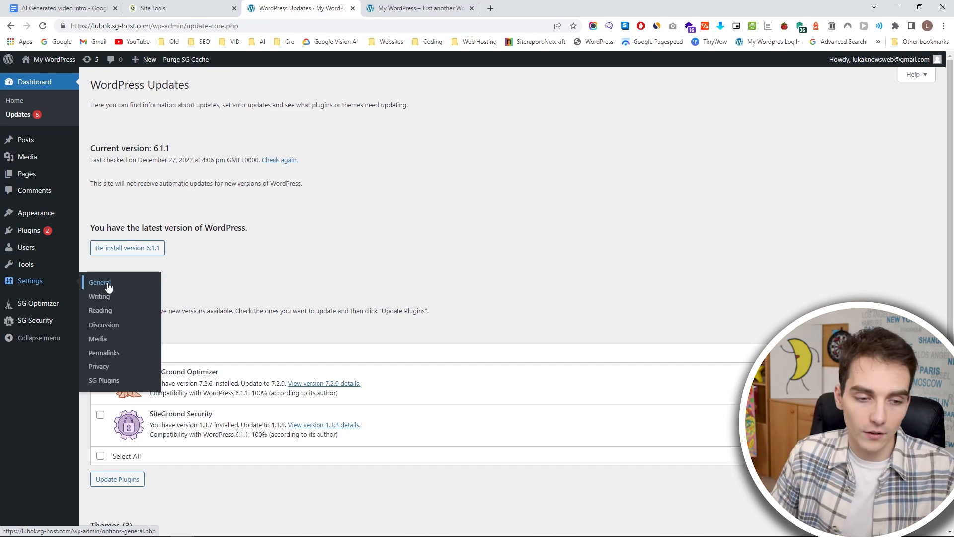
pyautogui.moveTo(68, 311)
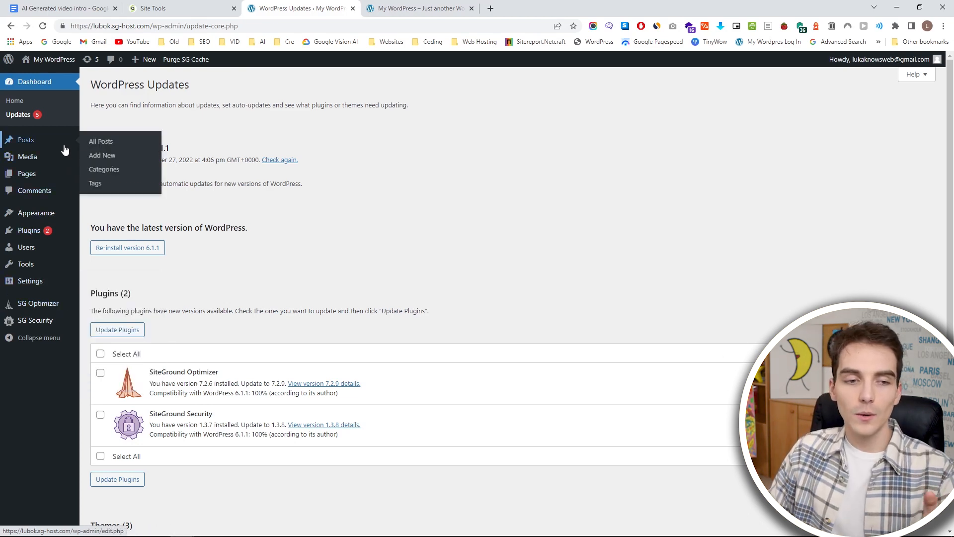
pyautogui.moveTo(61, 171)
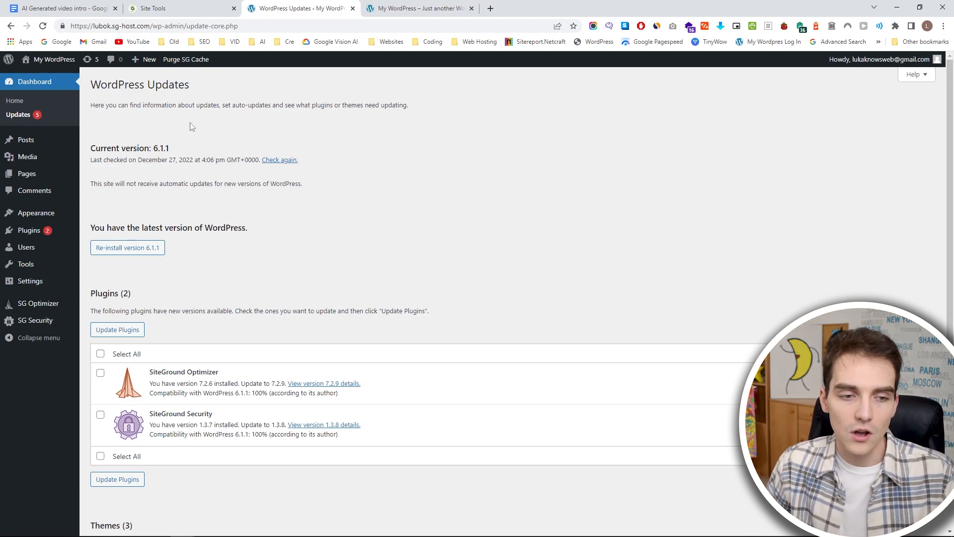
pyautogui.click(491, 7)
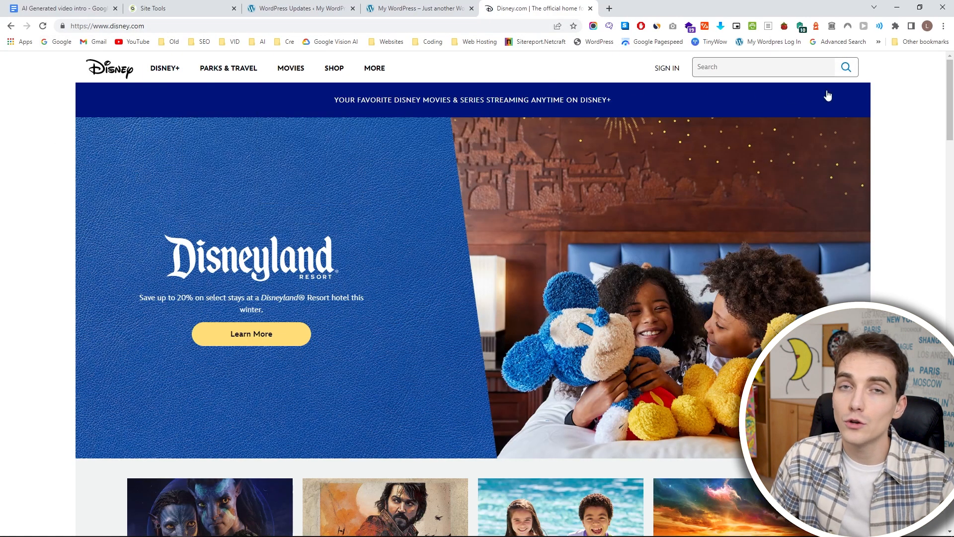
pyautogui.scroll(-20, 416, 294)
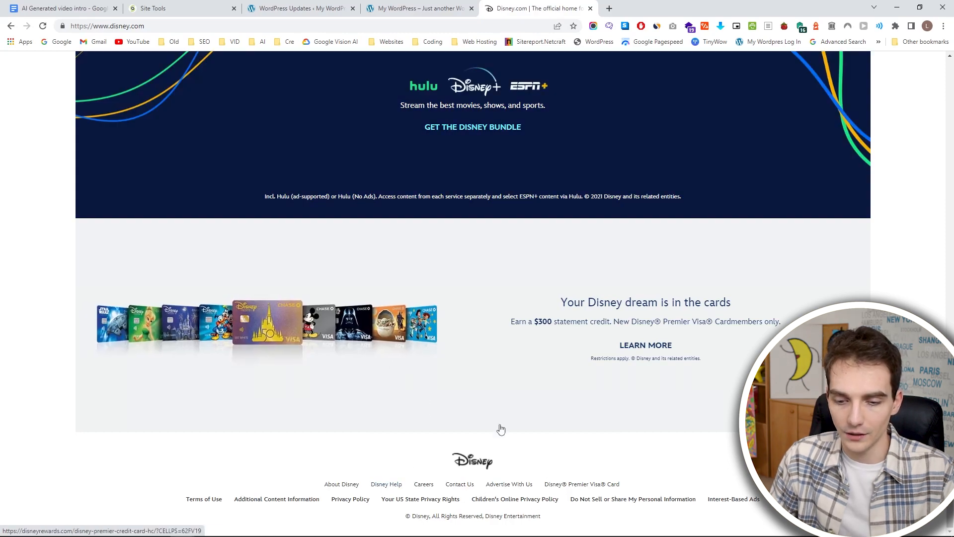
pyautogui.scroll(20, 48, 246)
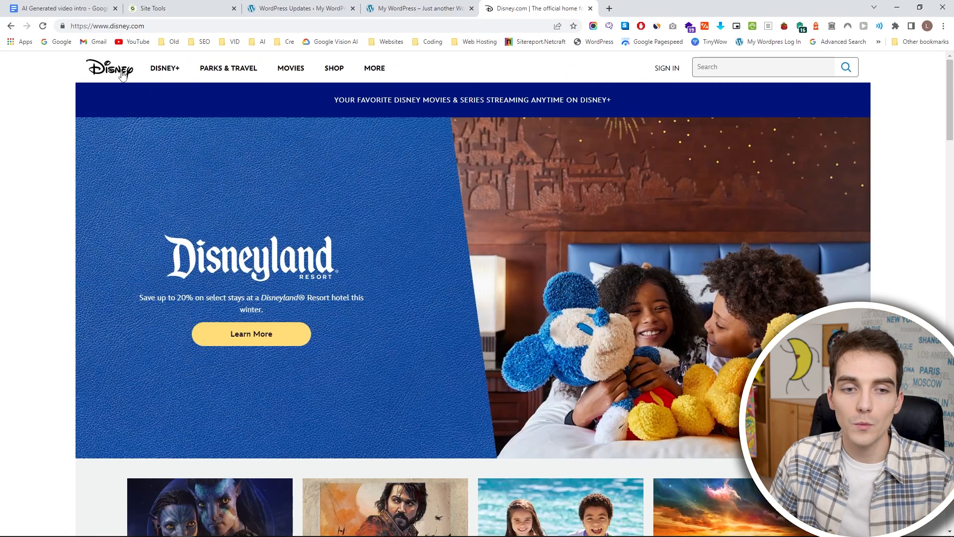
pyautogui.moveTo(190, 72)
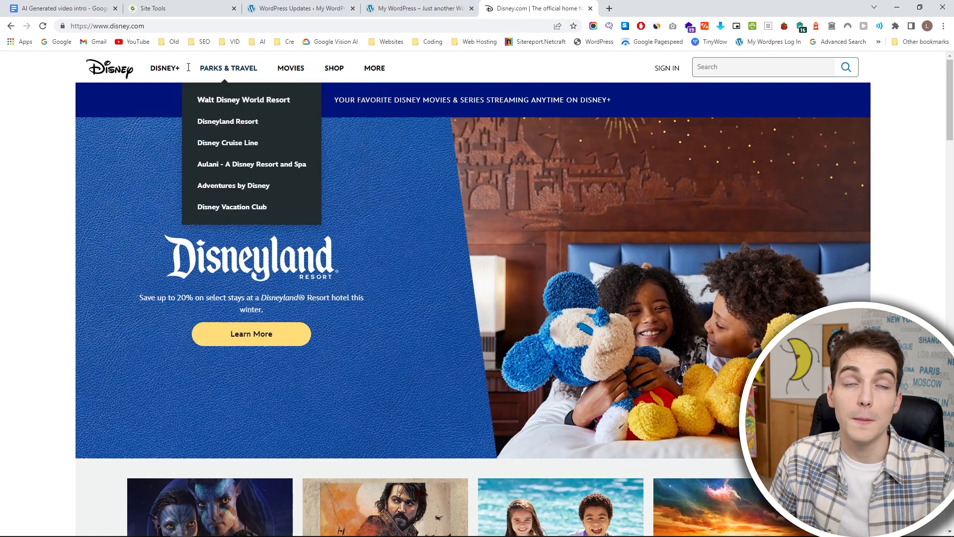
pyautogui.moveTo(372, 72)
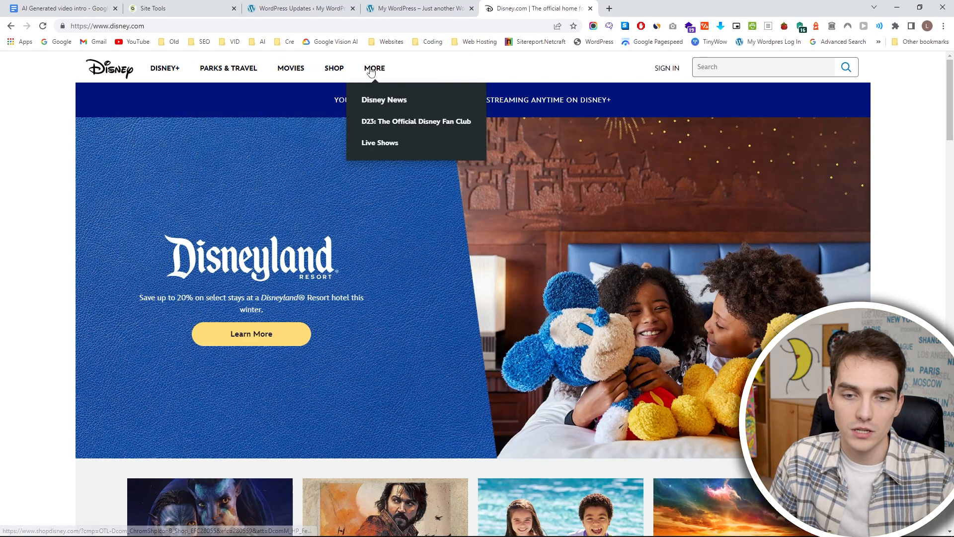
# Browse the Disney News posts, view the Diary of a Wimpy Kid: Rodrick Rules article and close the Disney site.
pyautogui.click(377, 104)
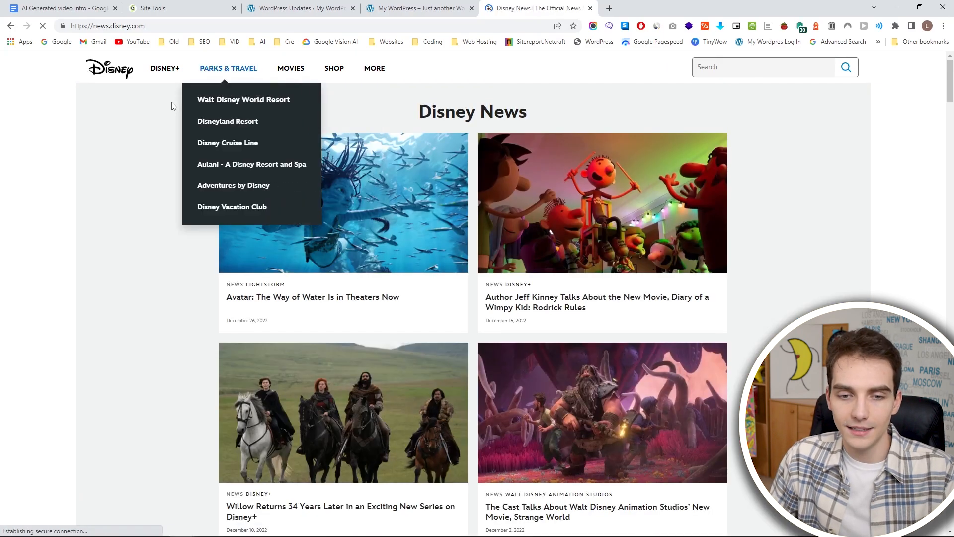
pyautogui.middleClick(756, 126)
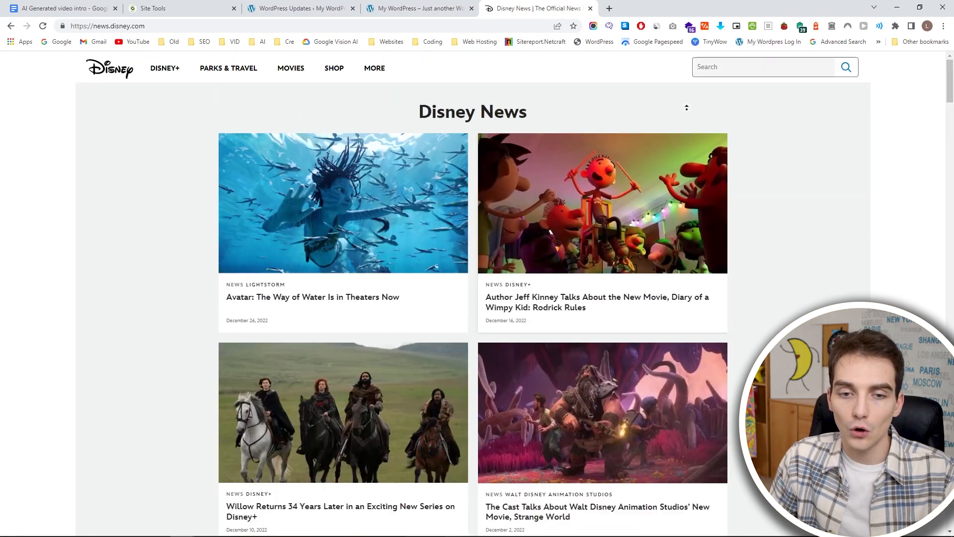
pyautogui.middleClick(686, 107)
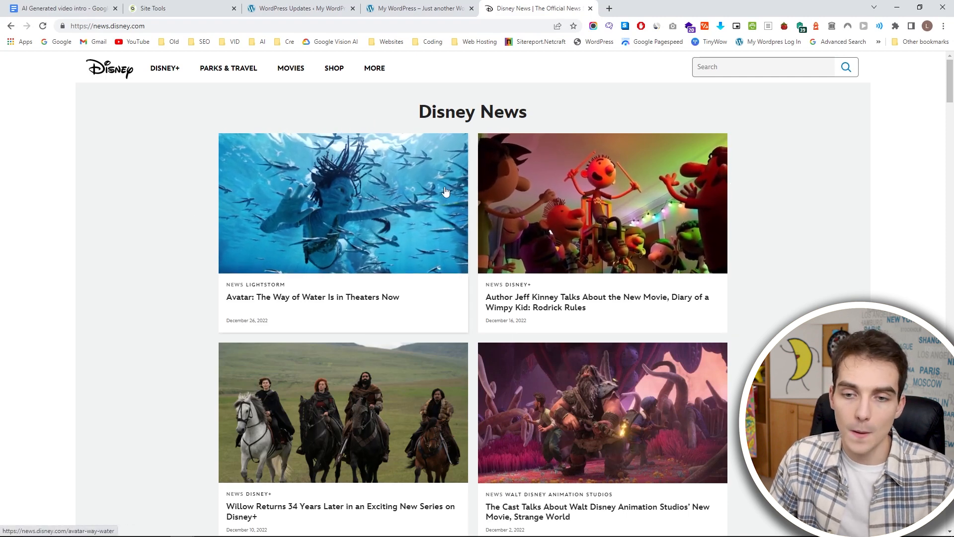
pyautogui.click(578, 201)
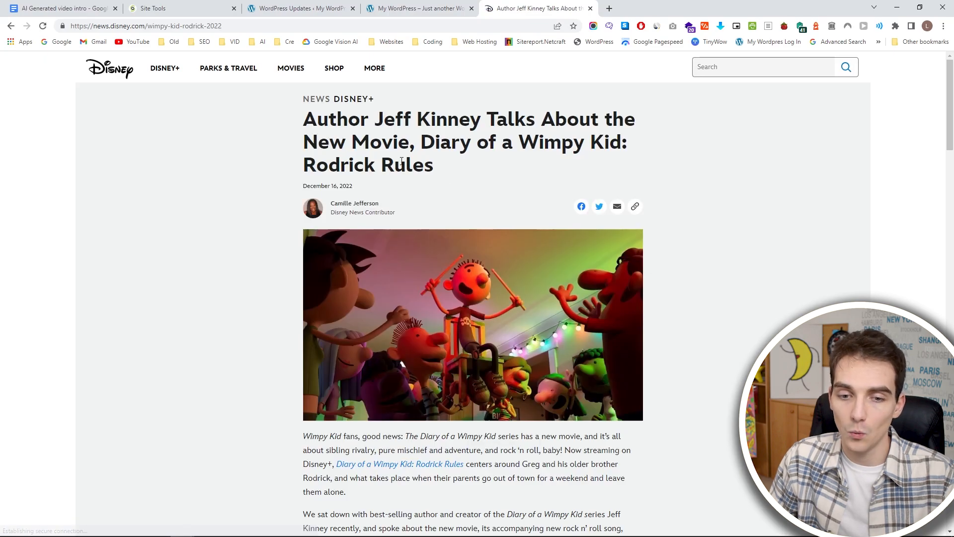
pyautogui.scroll(-20, 439, 237)
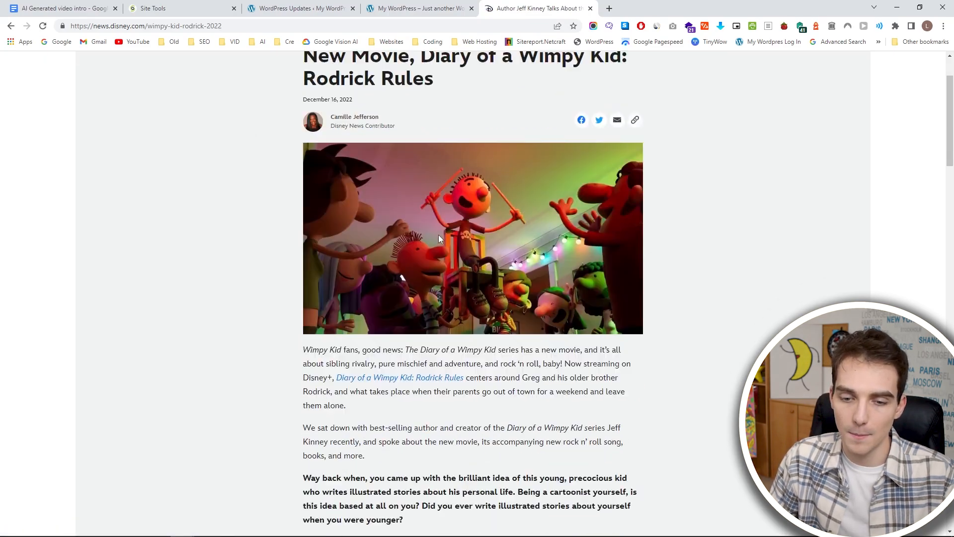
pyautogui.scroll(-7, 442, 208)
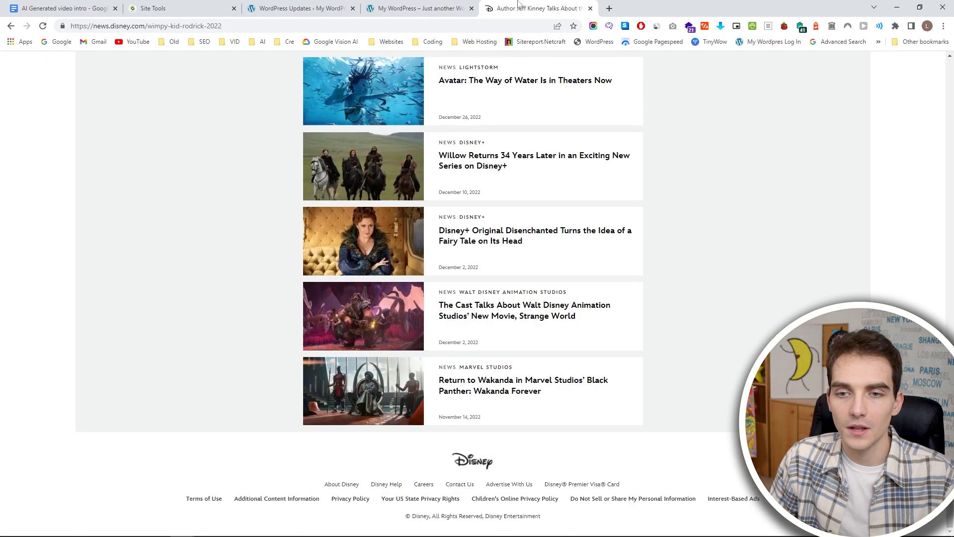
pyautogui.middleClick(519, 6)
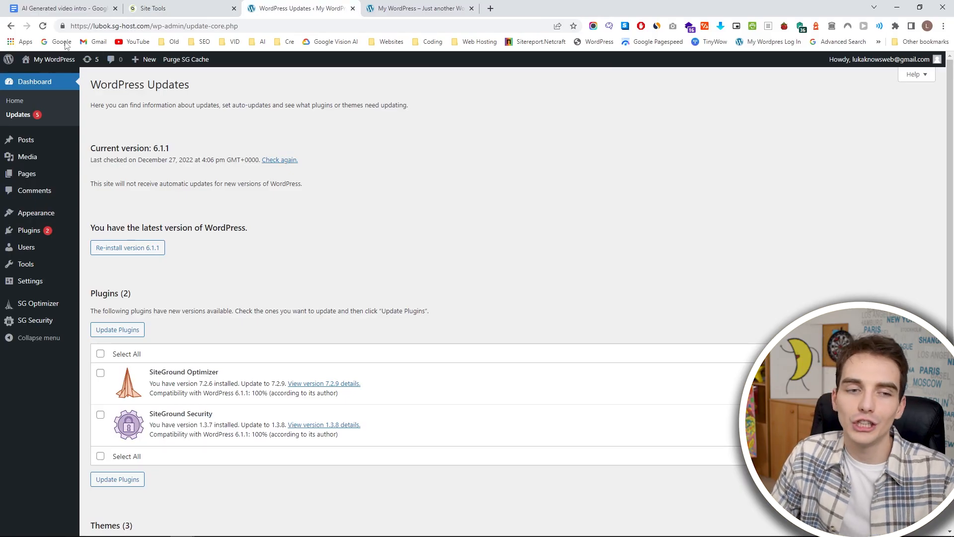
# Open another copy of the live My WordPress site, view its homepage and return to the WordPress Updates page.
pyautogui.middleClick(64, 77)
pyautogui.click(431, 9)
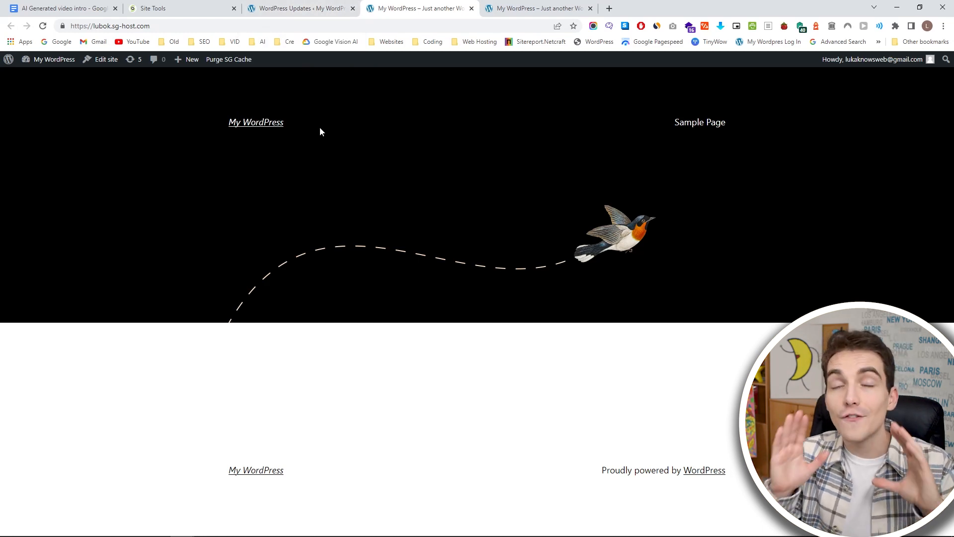
pyautogui.click(285, 10)
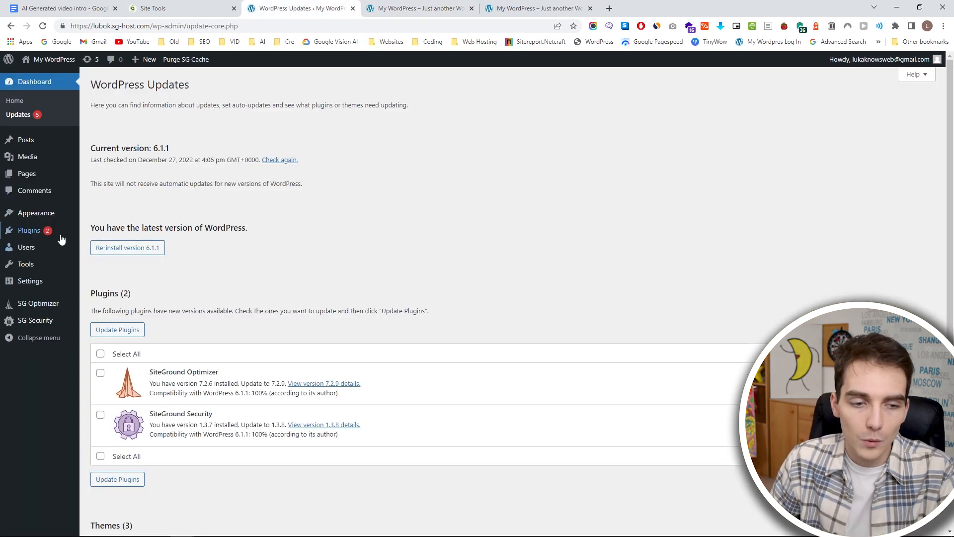
# Search the WordPress theme directory for astra, install the free Astra theme and activate it.
pyautogui.moveTo(60, 231)
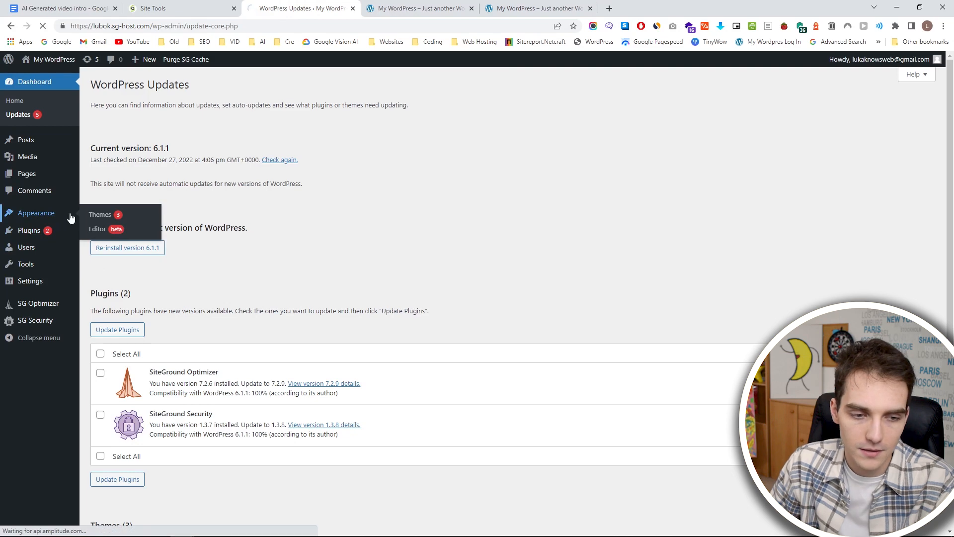
pyautogui.click(94, 215)
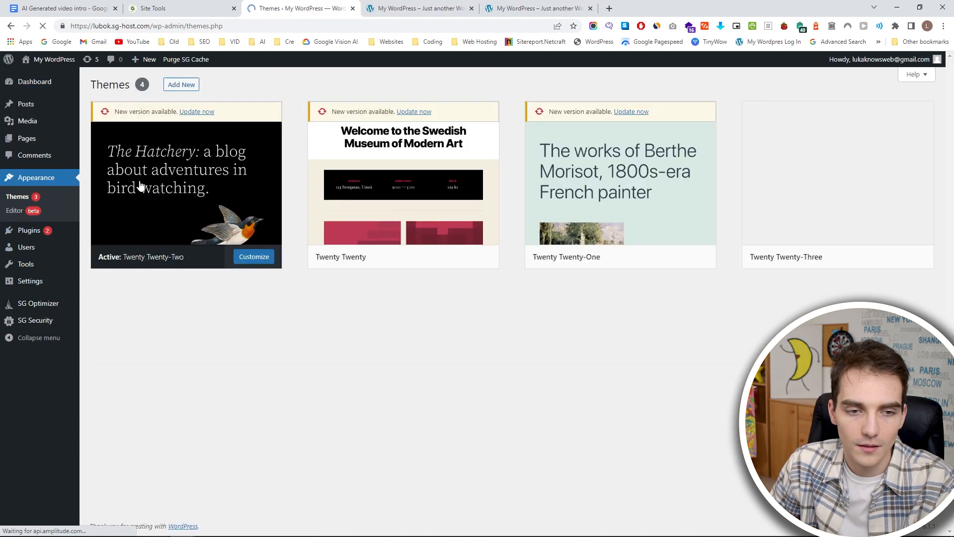
pyautogui.click(189, 87)
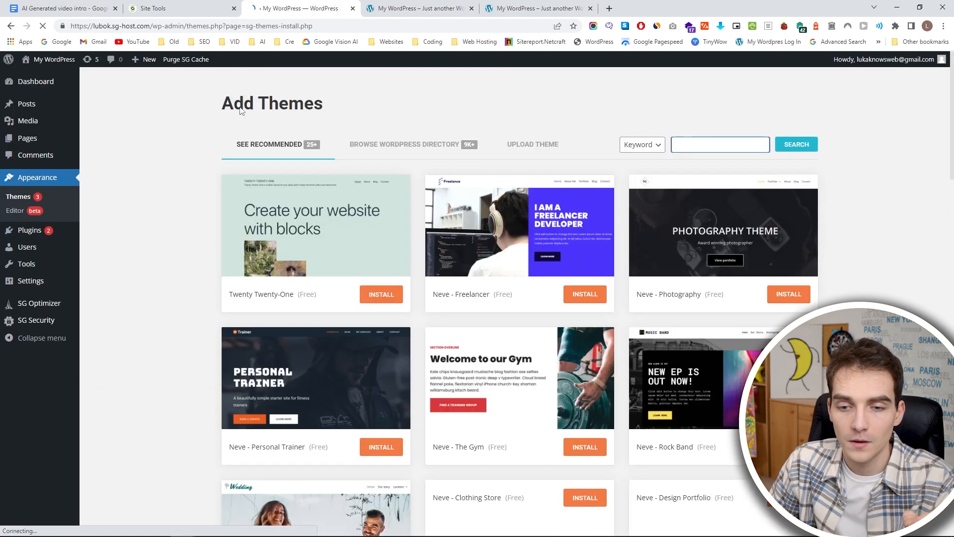
pyautogui.click(686, 145)
pyautogui.write('astra')
pyautogui.click(783, 149)
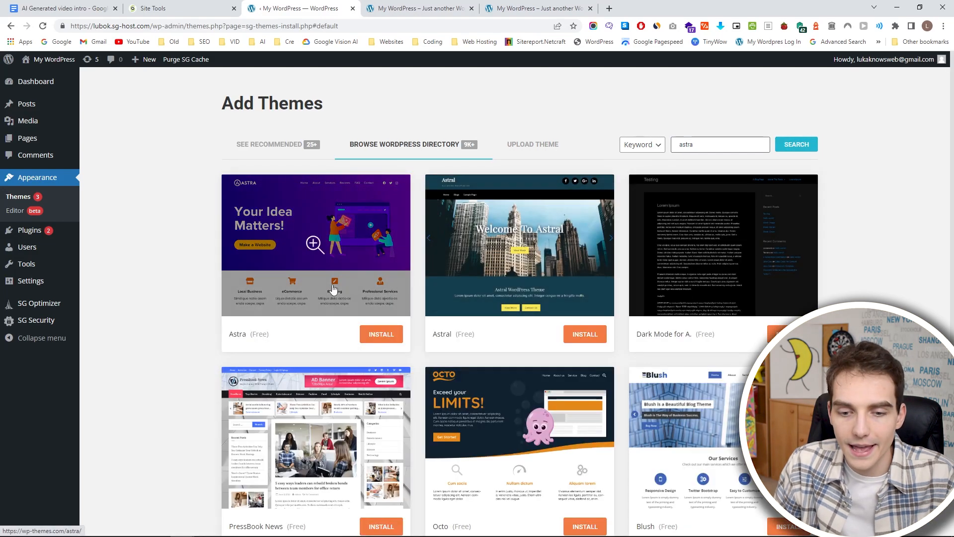
pyautogui.click(366, 343)
pyautogui.click(377, 342)
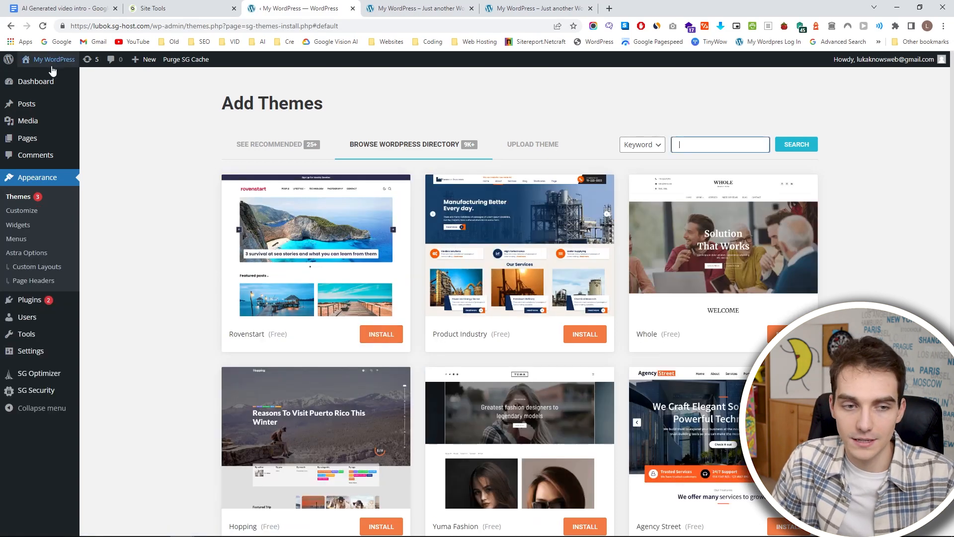
# Close the duplicate site tabs and reload the live My WordPress homepage to view it with the new theme.
pyautogui.moveTo(55, 63)
pyautogui.middleClick(62, 79)
pyautogui.middleClick(521, 10)
pyautogui.middleClick(521, 10)
pyautogui.click(427, 9)
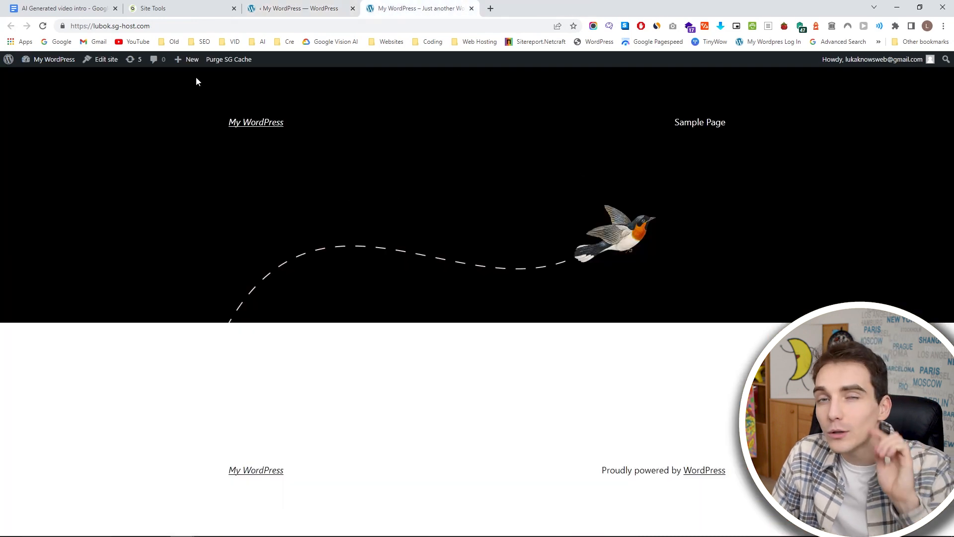
pyautogui.click(43, 26)
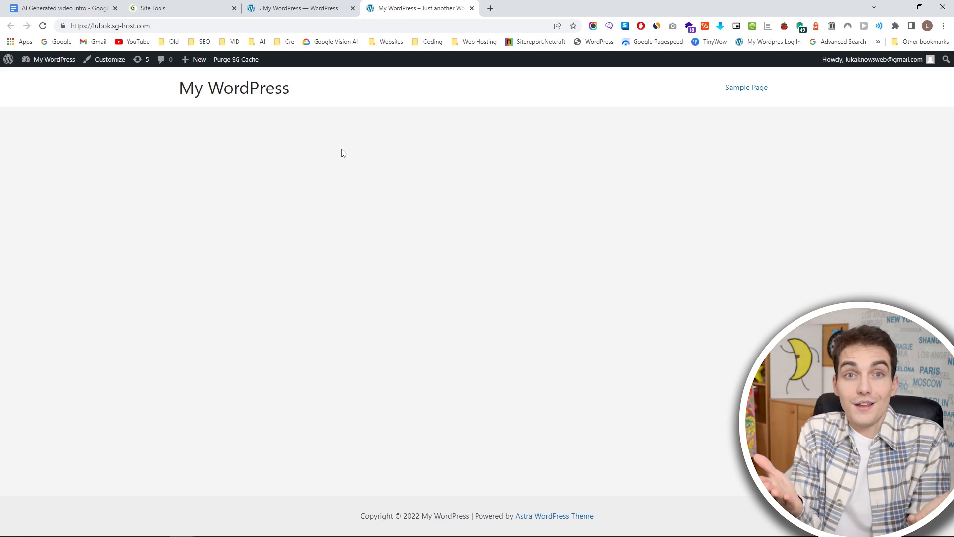
# Return to the WordPress admin and search the plugin directory for starter templates.
pyautogui.click(307, 5)
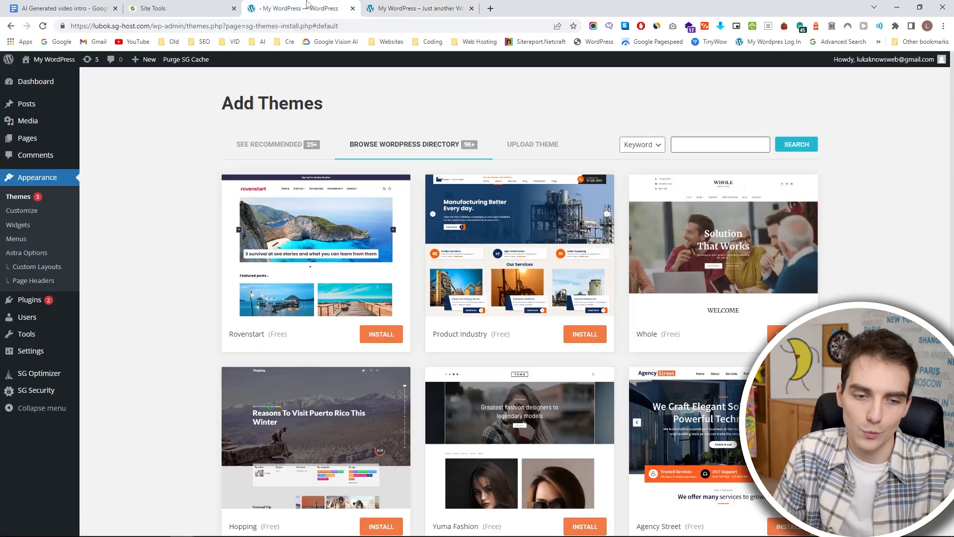
pyautogui.click(43, 298)
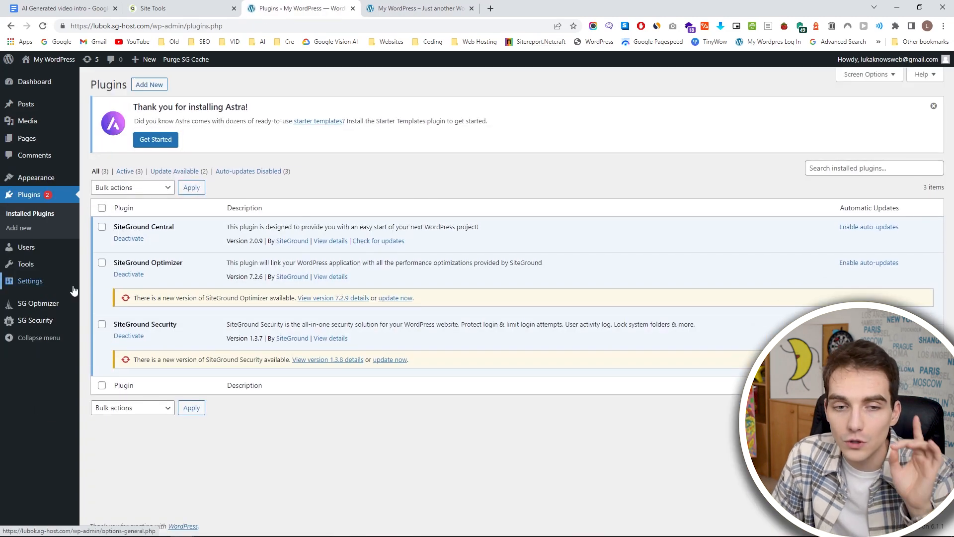
pyautogui.click(145, 86)
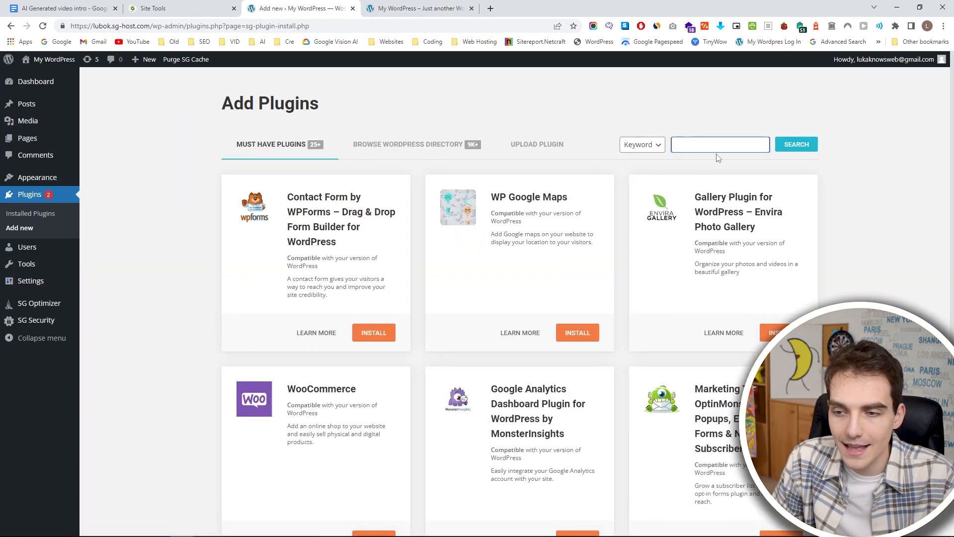
pyautogui.click(718, 150)
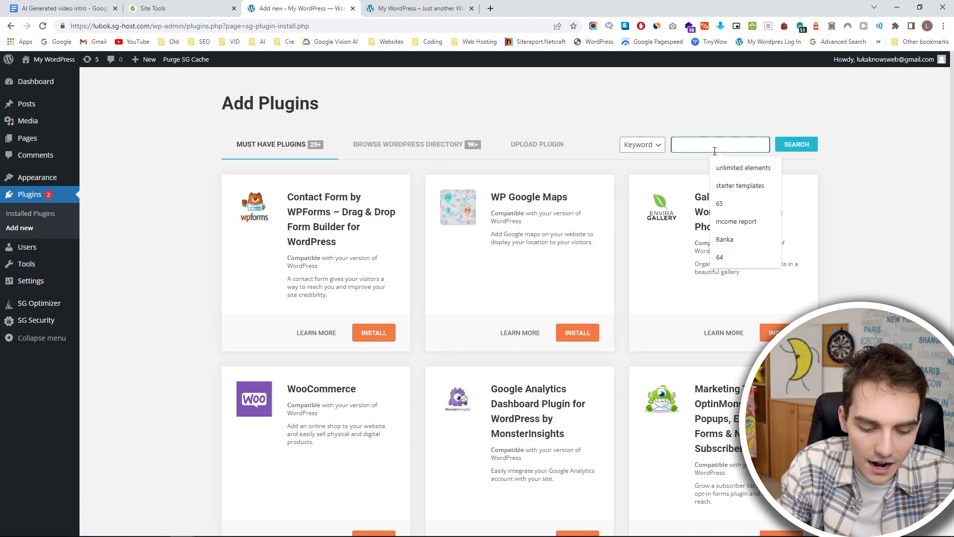
pyautogui.write('starter templa')
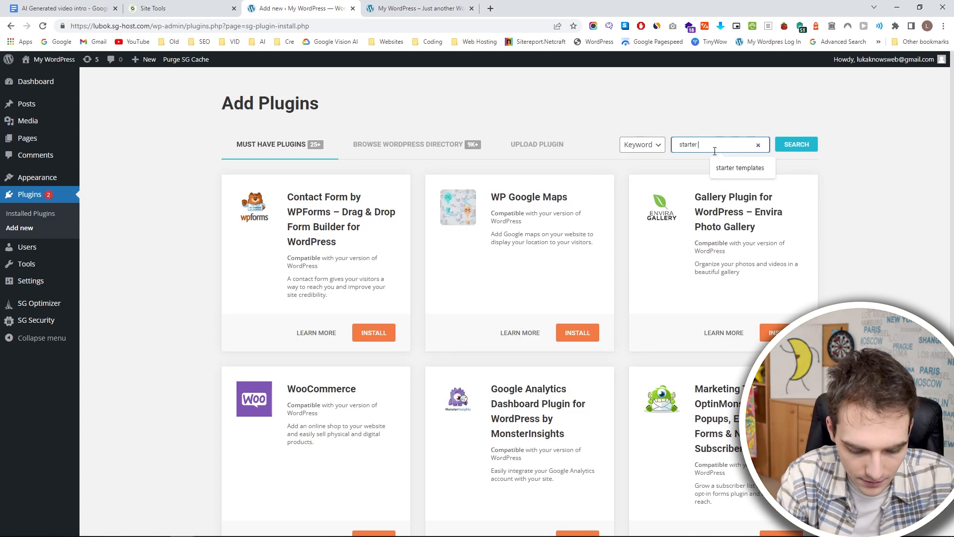
pyautogui.write('tes')
pyautogui.click(795, 145)
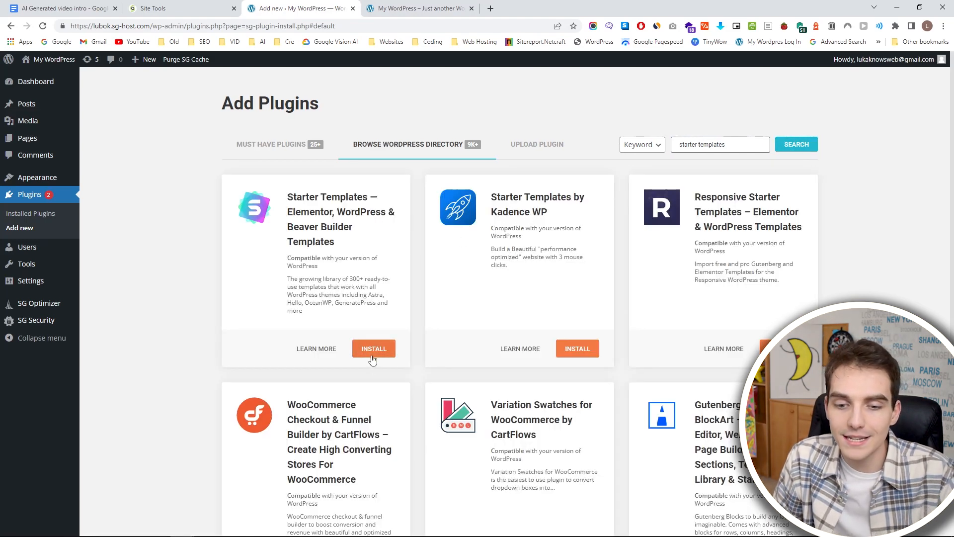
# Install and activate the Starter Templates — Elementor, WordPress & Beaver Builder Templates plugin and check the live homepage.
pyautogui.click(372, 354)
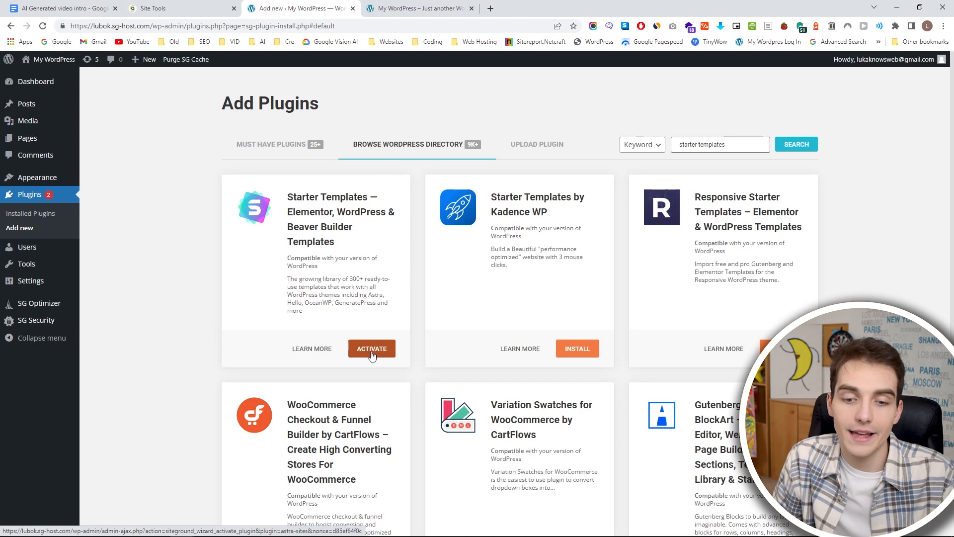
pyautogui.click(372, 354)
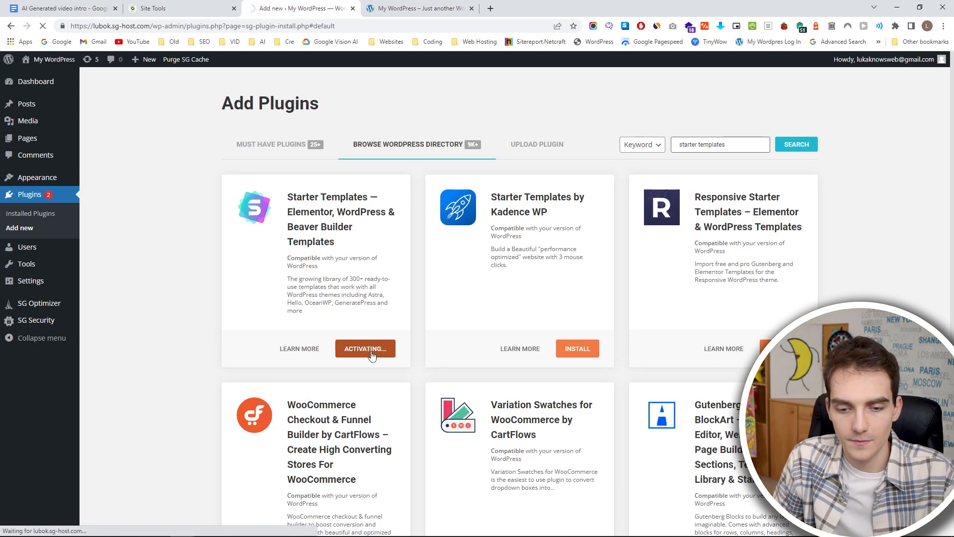
pyautogui.click(420, 8)
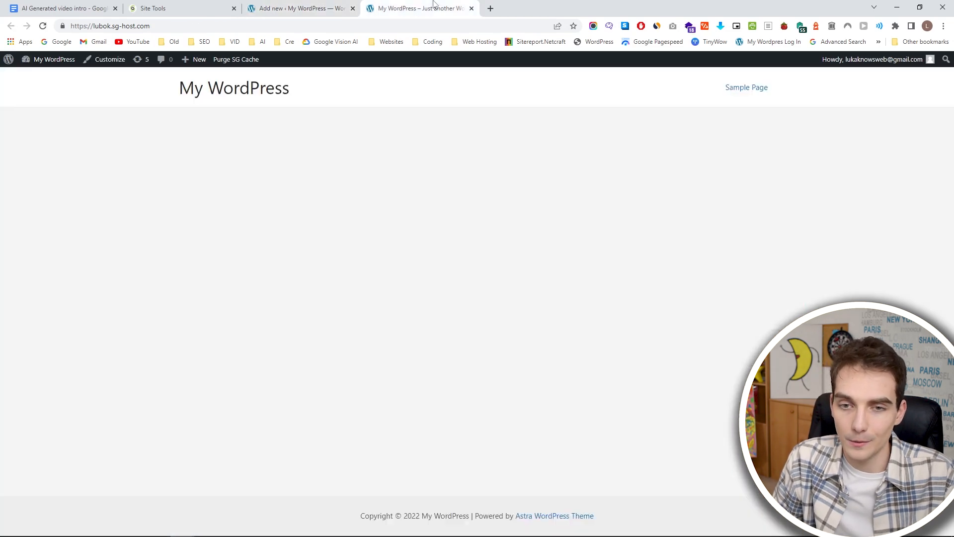
pyautogui.click(317, 8)
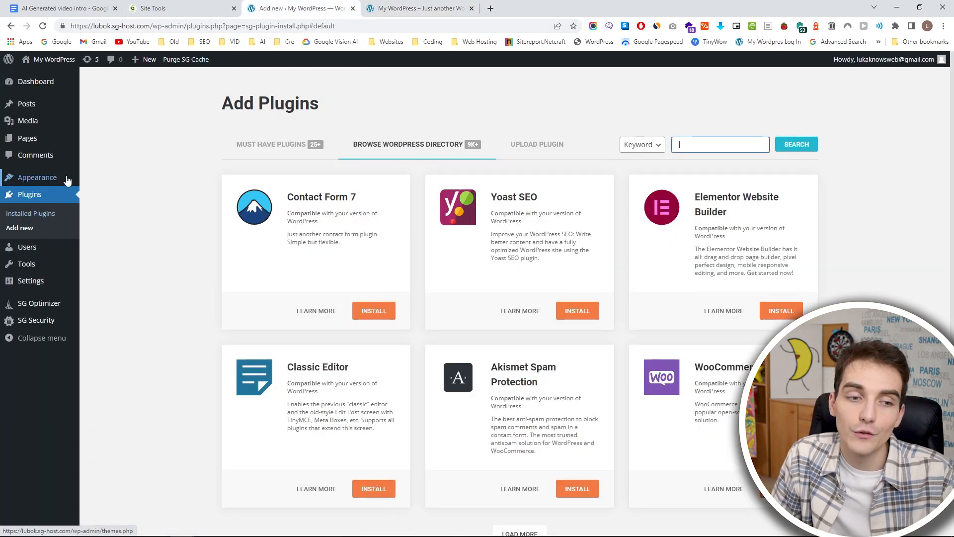
# Start building the website with Starter Templates and choose Elementor as the page builder.
pyautogui.moveTo(69, 180)
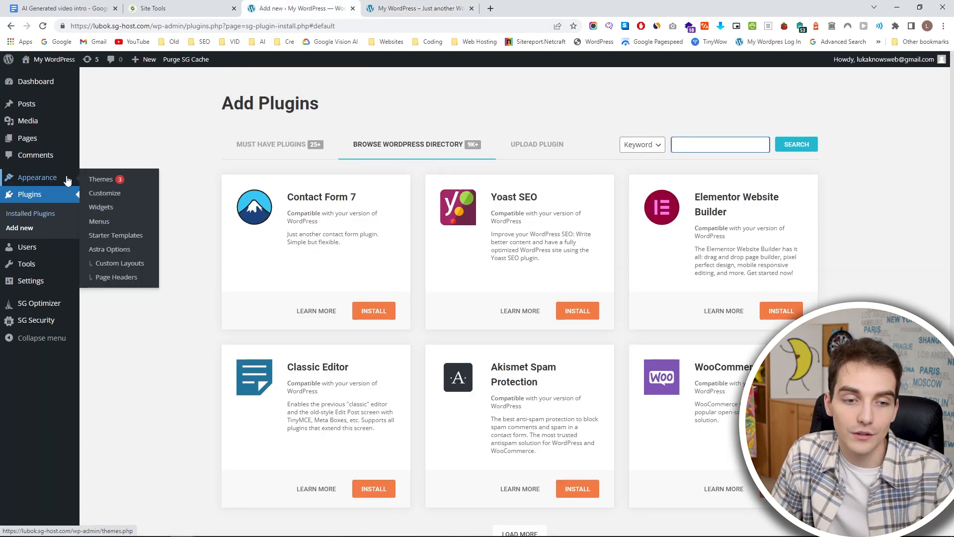
pyautogui.click(121, 241)
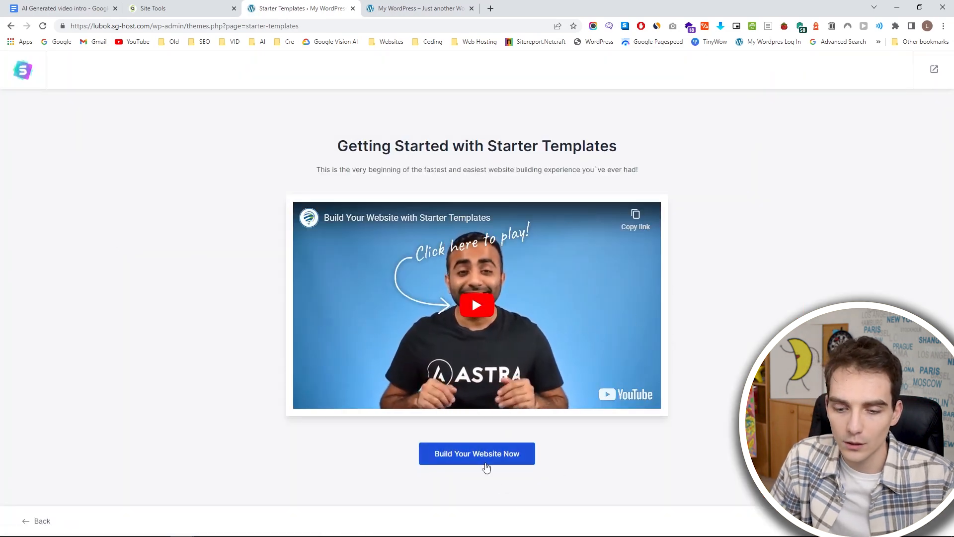
pyautogui.click(486, 466)
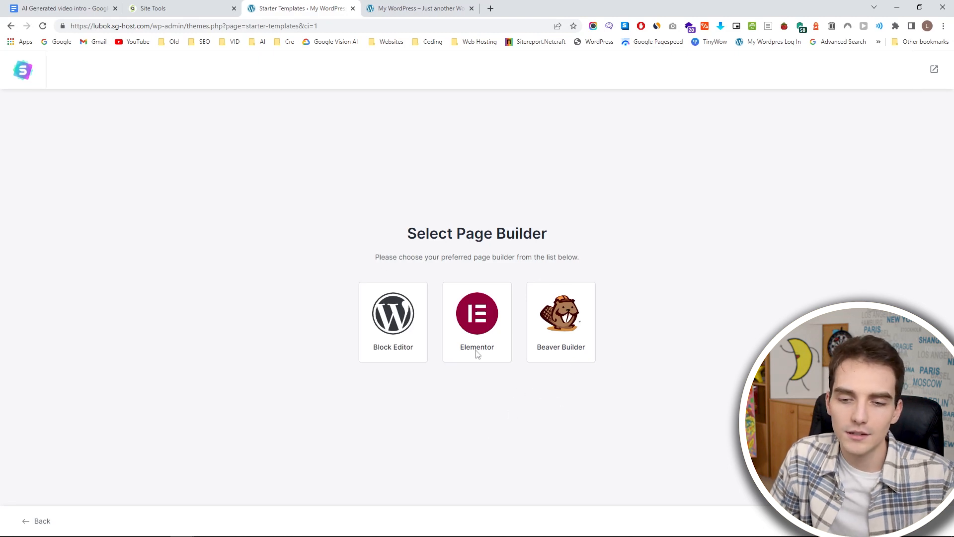
pyautogui.click(475, 312)
# Browse the starter template gallery and examine the Community, Business, Professionals and Blog category lists.
pyautogui.scroll(-1, 477, 315)
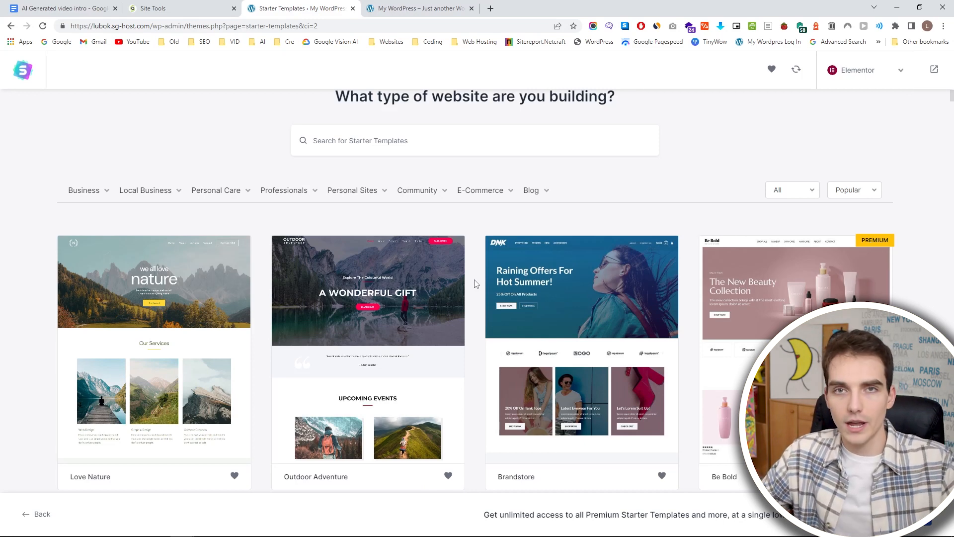
pyautogui.scroll(-5, 331, 335)
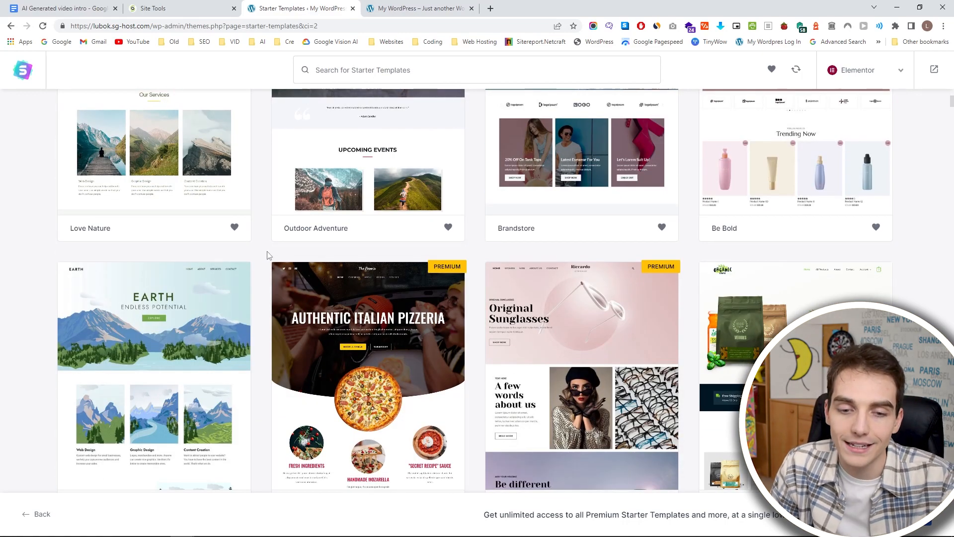
pyautogui.scroll(1, 258, 254)
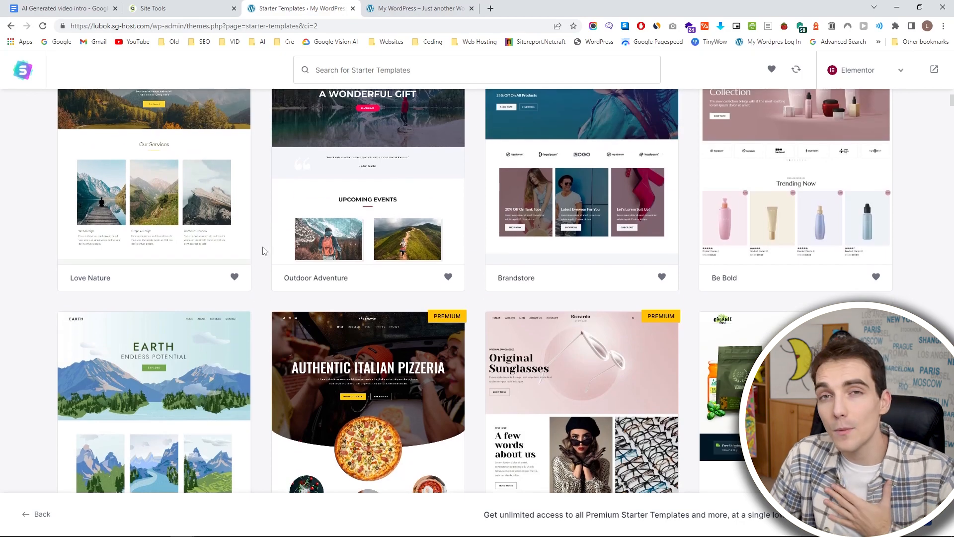
pyautogui.scroll(-6, 259, 258)
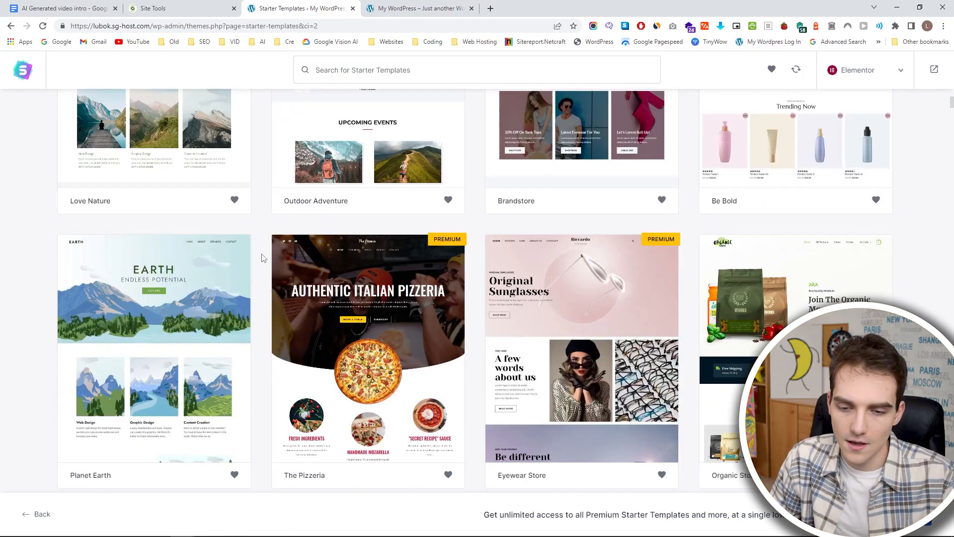
pyautogui.scroll(5, 481, 297)
pyautogui.scroll(5, 481, 297)
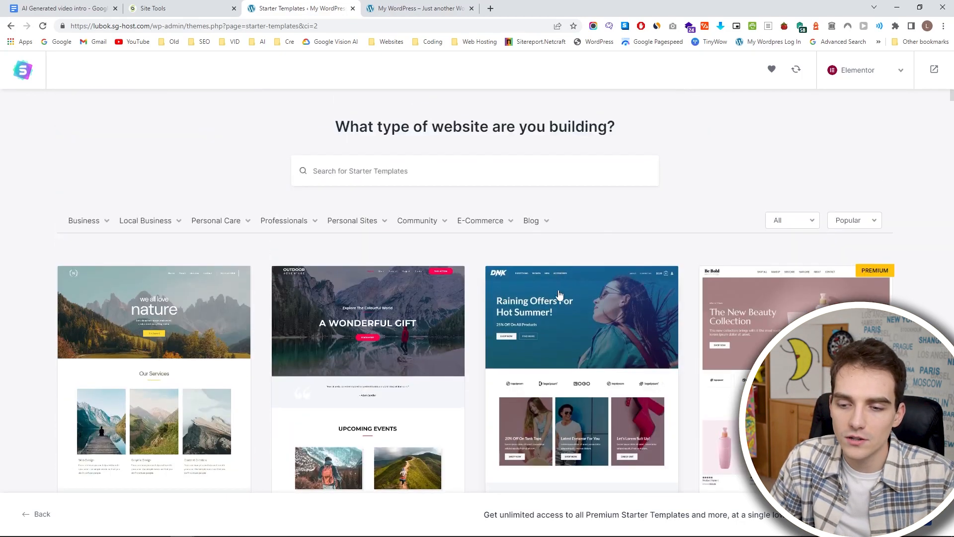
pyautogui.moveTo(535, 226)
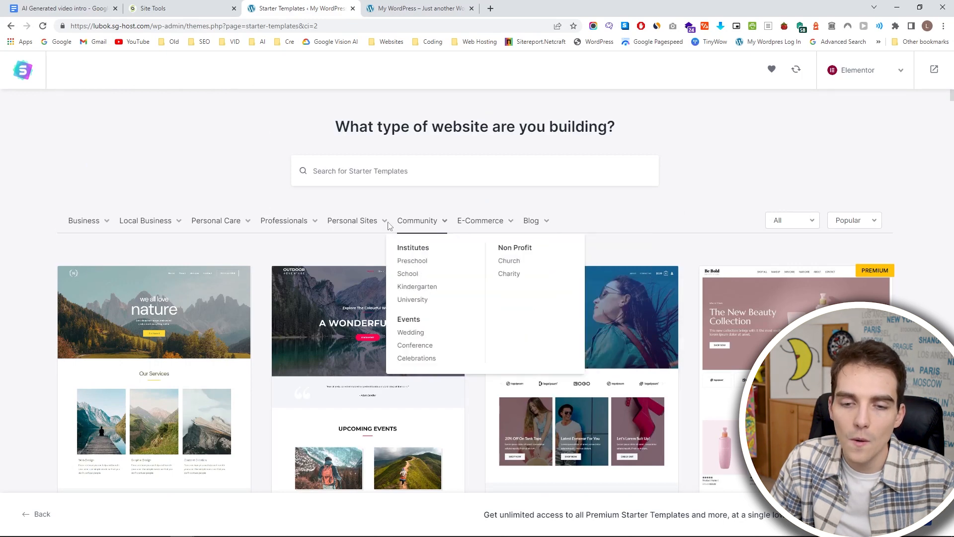
pyautogui.moveTo(84, 227)
pyautogui.scroll(1, 82, 230)
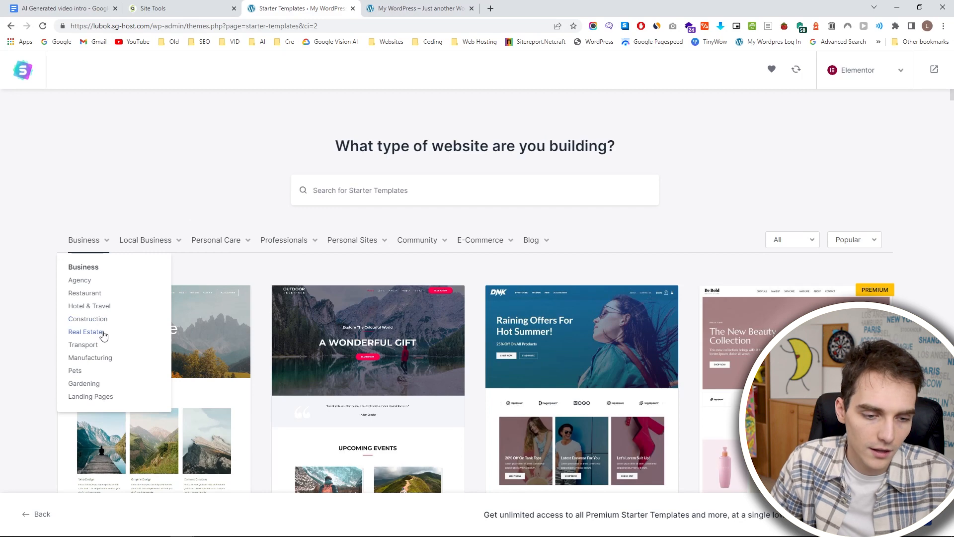
pyautogui.moveTo(287, 249)
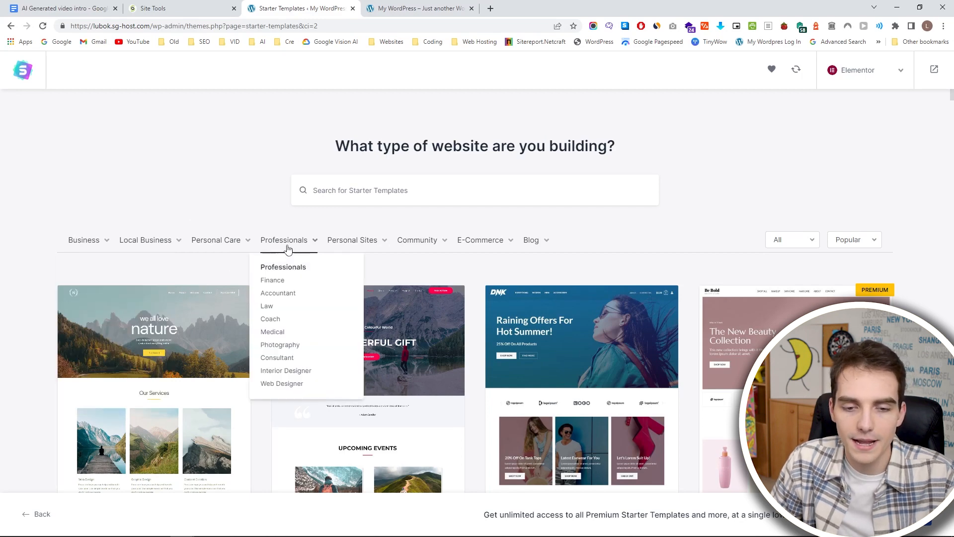
pyautogui.moveTo(533, 251)
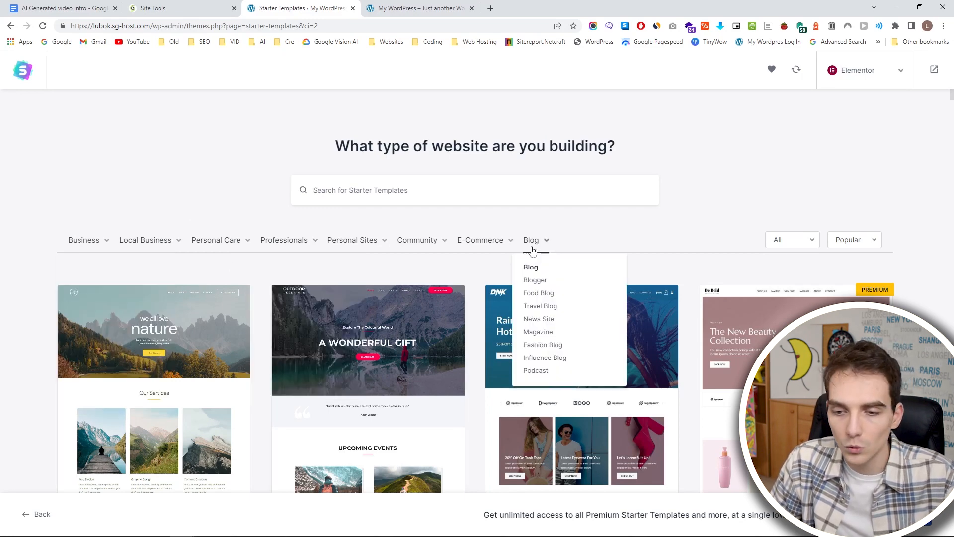
# Select the Love Nature template, preview its Home and About pages and continue without uploading a logo.
pyautogui.scroll(-4, 202, 243)
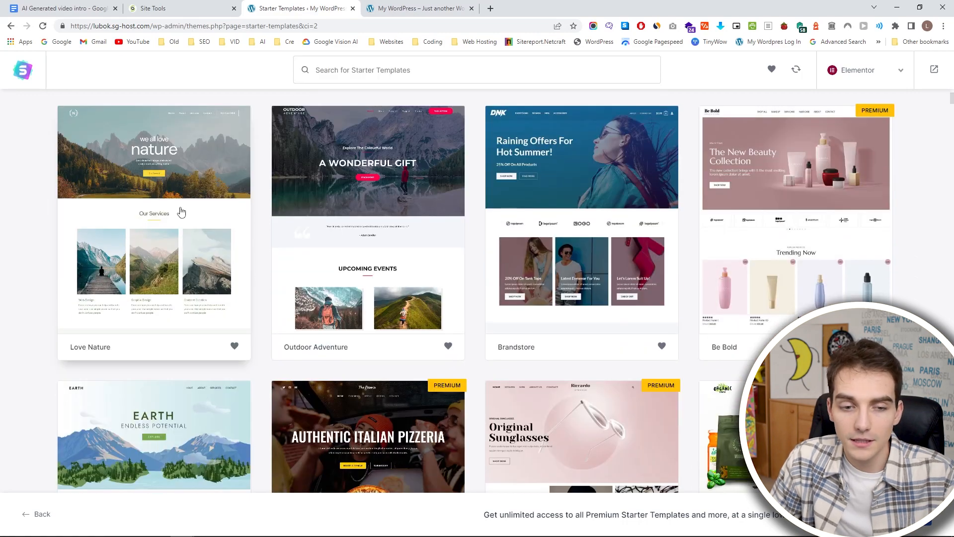
pyautogui.click(182, 212)
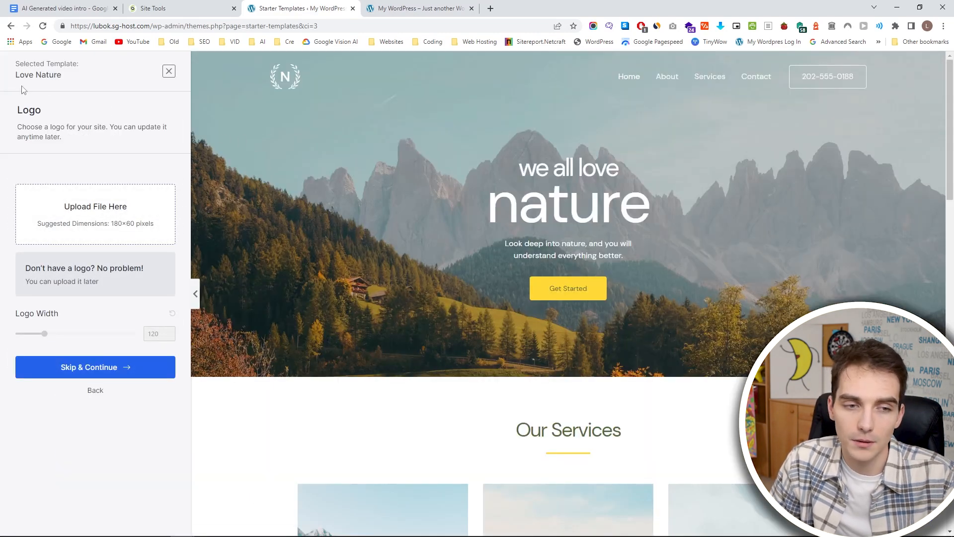
pyautogui.scroll(-9, 385, 210)
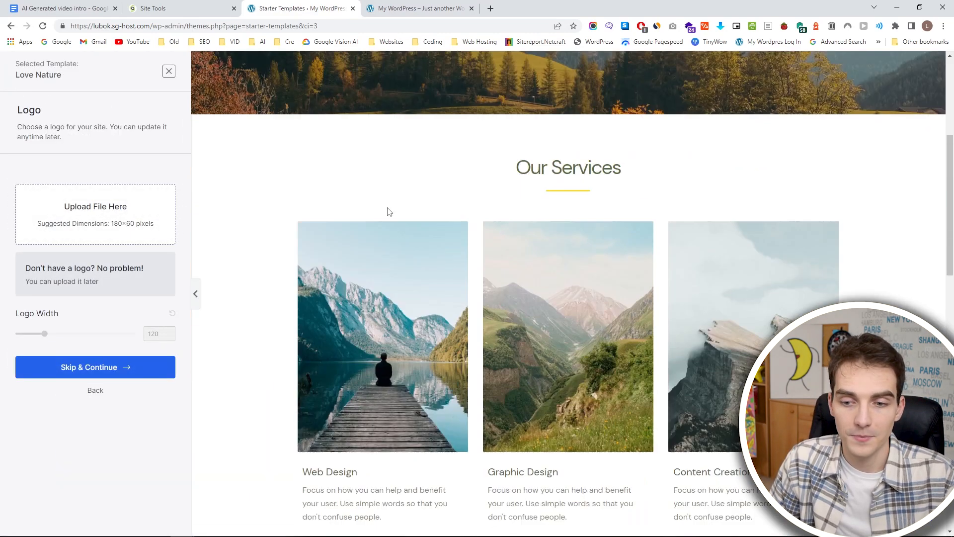
pyautogui.scroll(9, 635, 228)
pyautogui.click(665, 75)
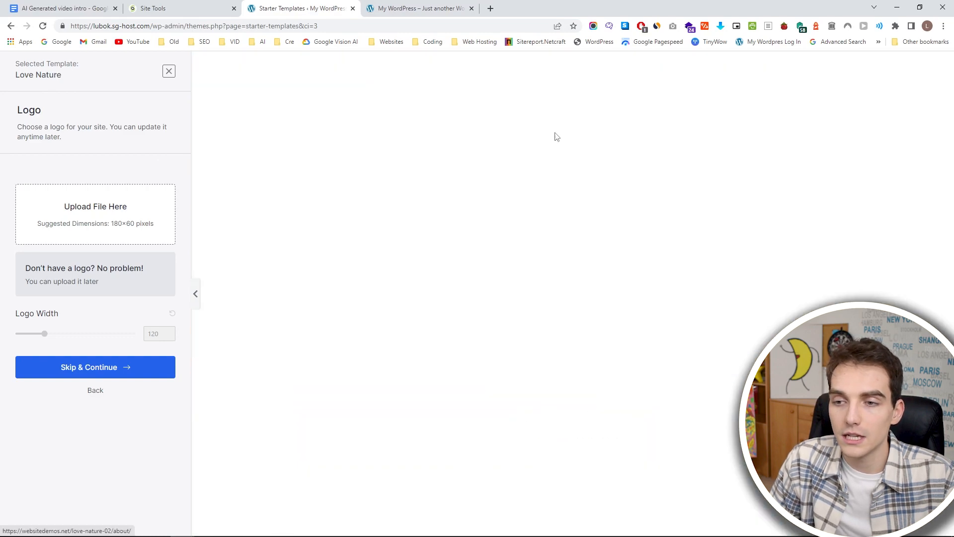
pyautogui.scroll(-5, 604, 227)
pyautogui.scroll(5, 603, 226)
pyautogui.click(629, 76)
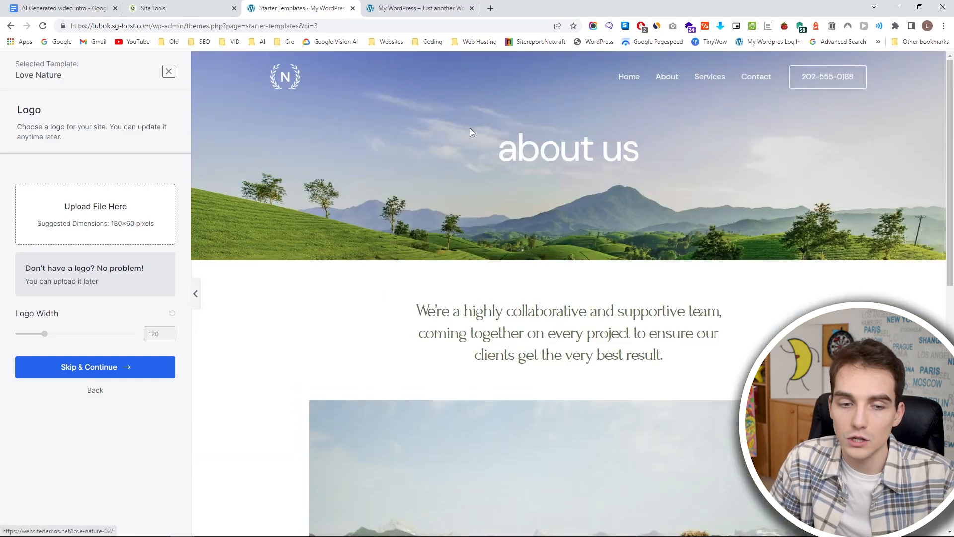
pyautogui.click(111, 367)
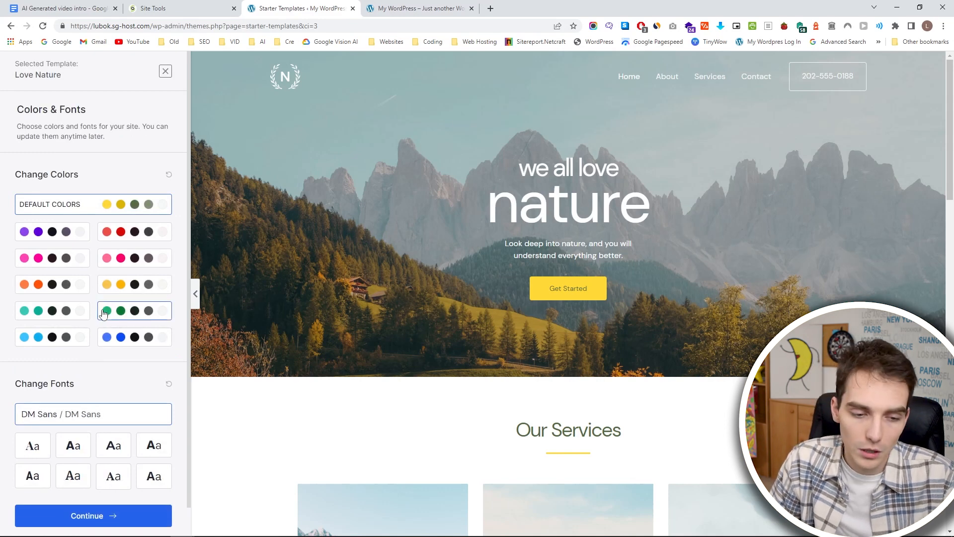
# Keep the template's default colors and DM Sans fonts, leave the personal details blank and submit the website build with all import options enabled.
pyautogui.scroll(-1, 80, 423)
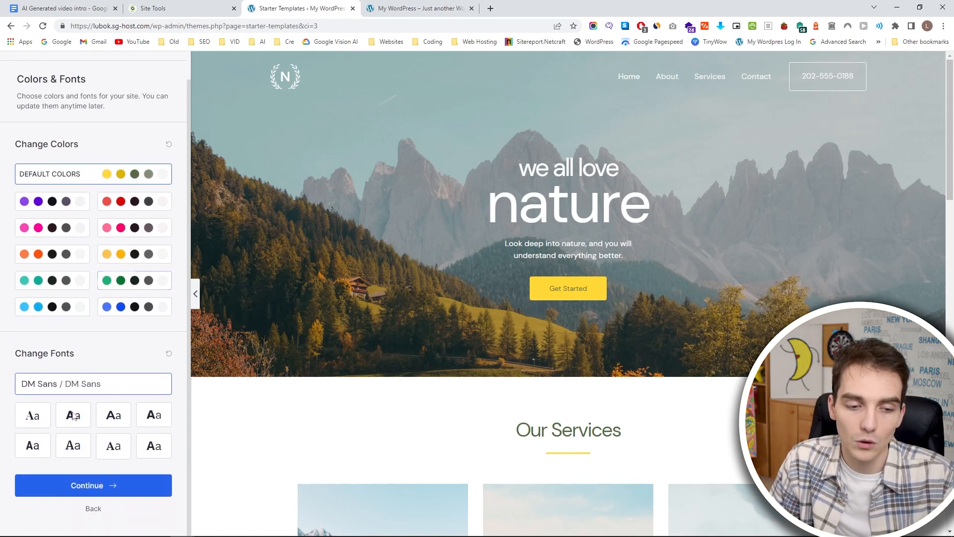
pyautogui.click(58, 491)
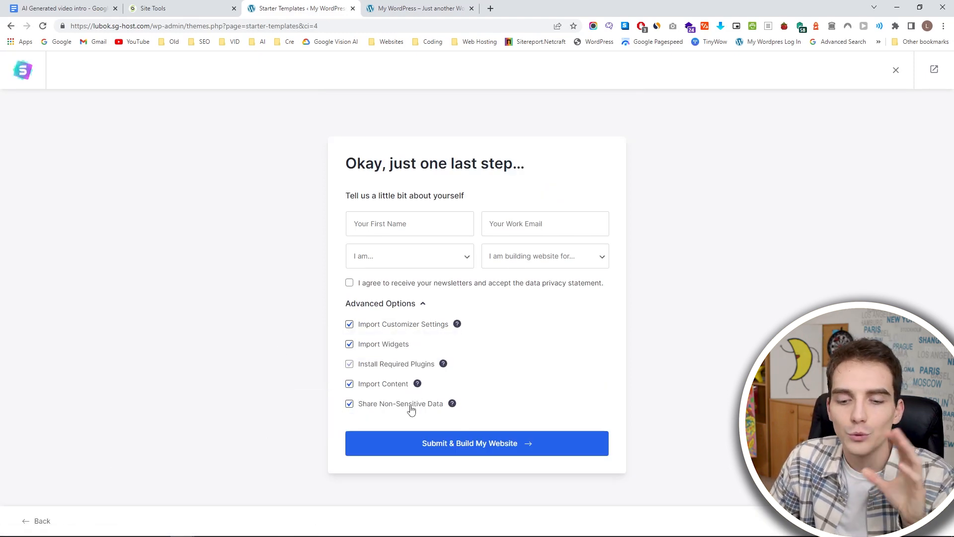
pyautogui.click(430, 446)
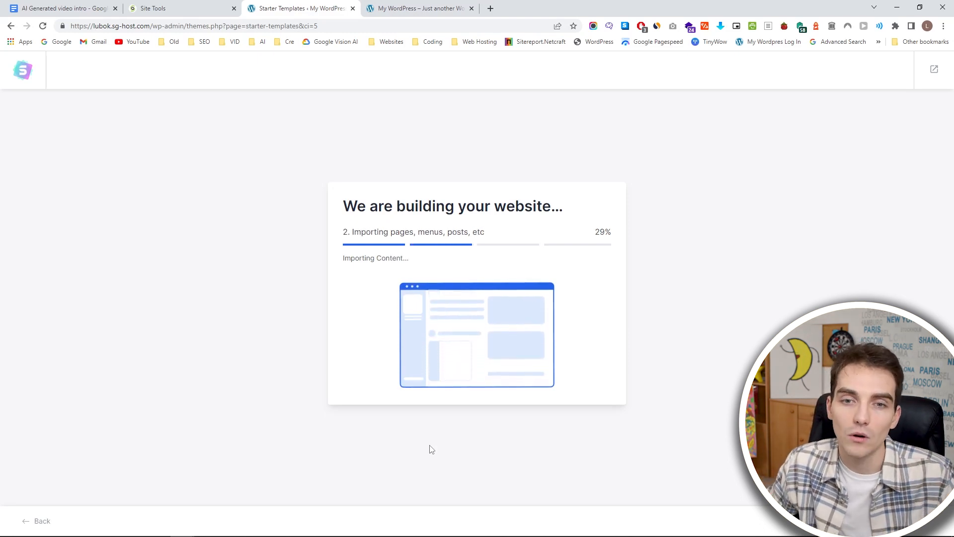
# Reload the live homepage once the build is finished and review its hero and Our Services sections.
pyautogui.hotkey('ctrl', 'Tab')
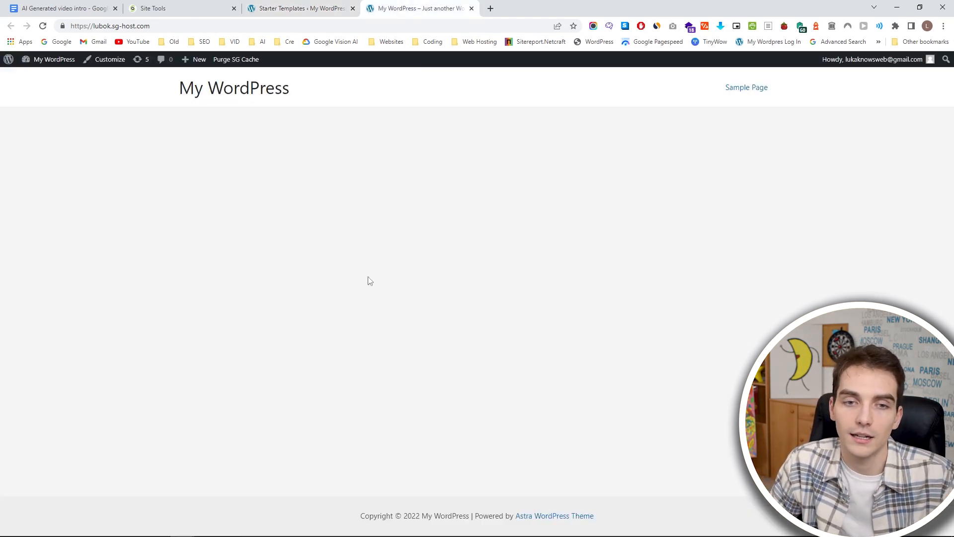
pyautogui.click(301, 9)
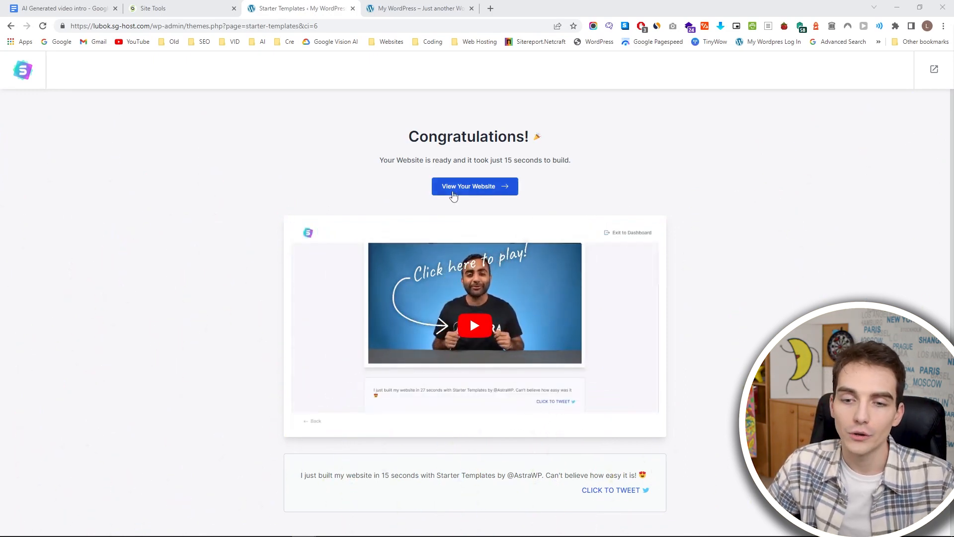
pyautogui.click(411, 6)
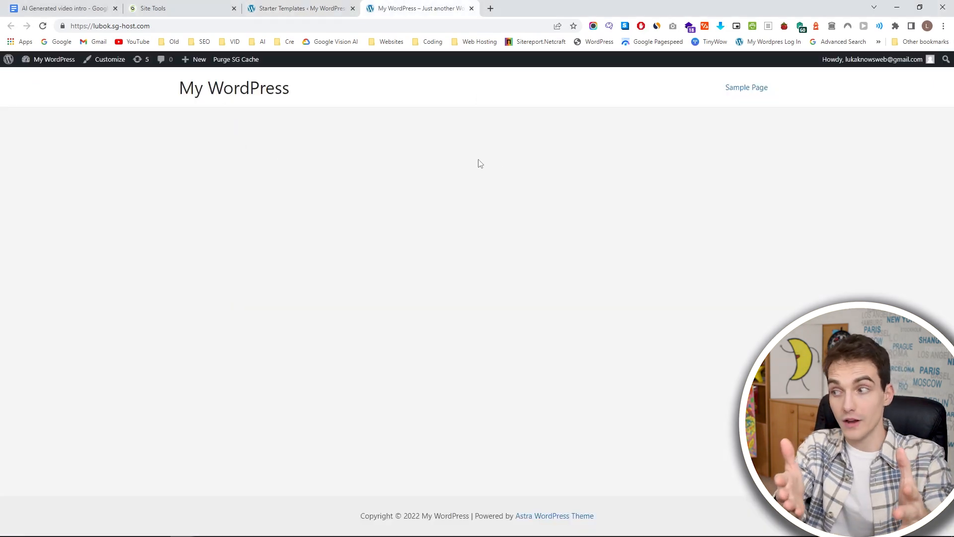
pyautogui.click(42, 26)
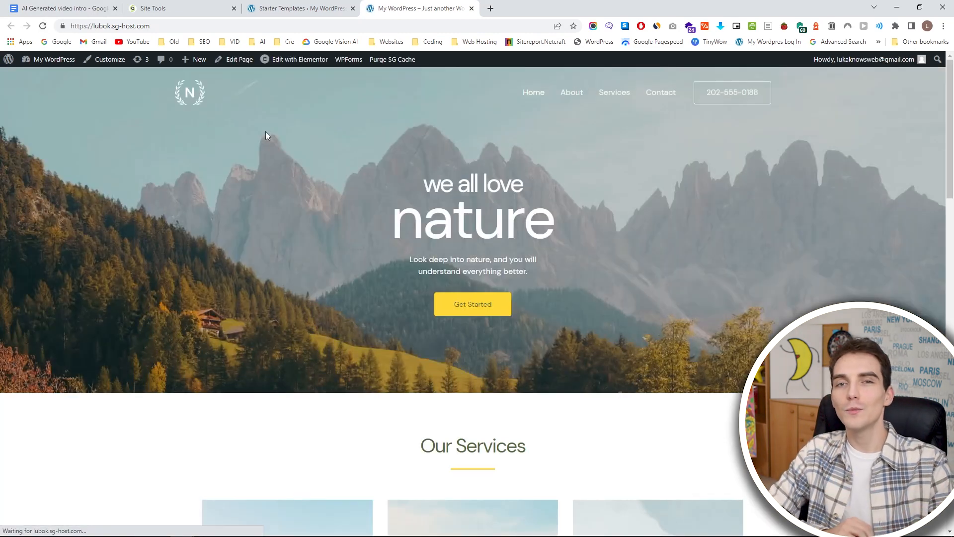
pyautogui.scroll(-10, 270, 160)
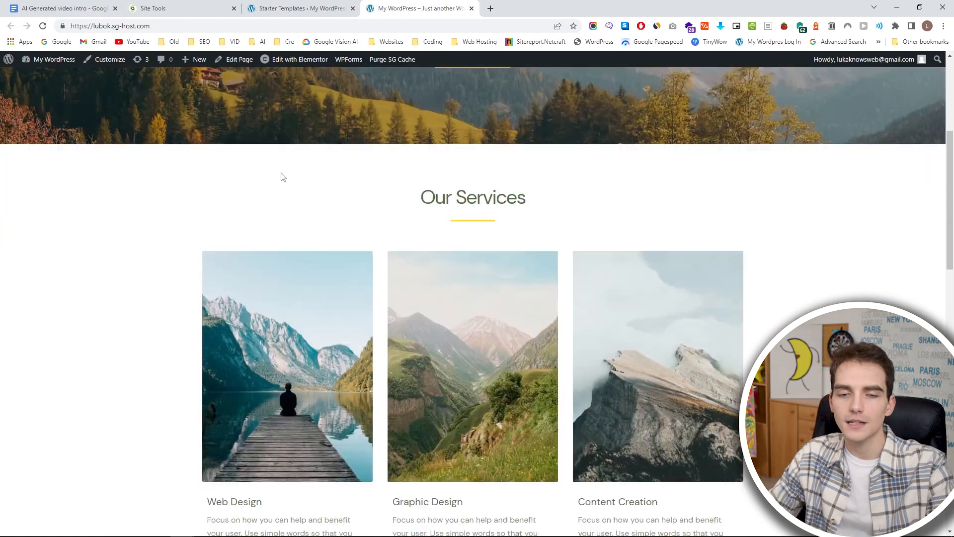
pyautogui.scroll(5, 324, 184)
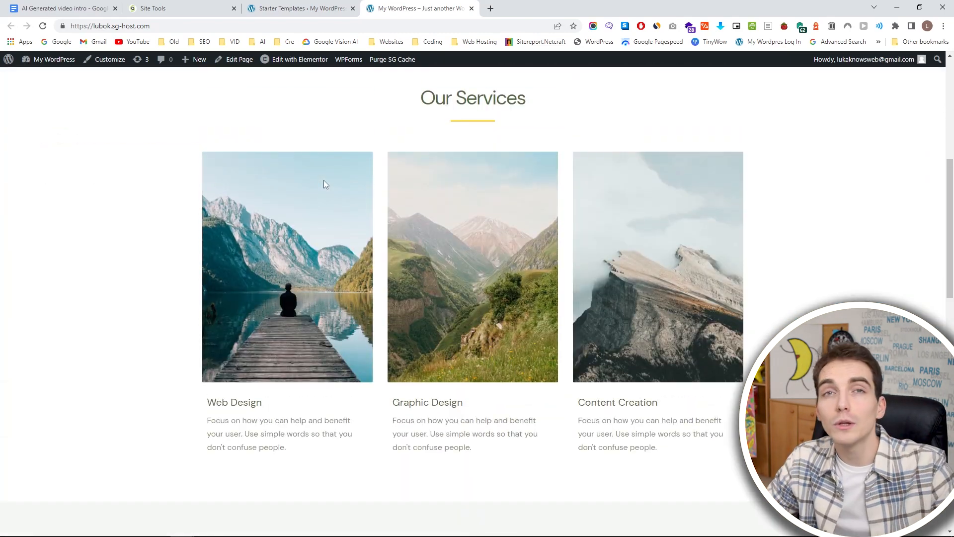
pyautogui.scroll(5, 323, 184)
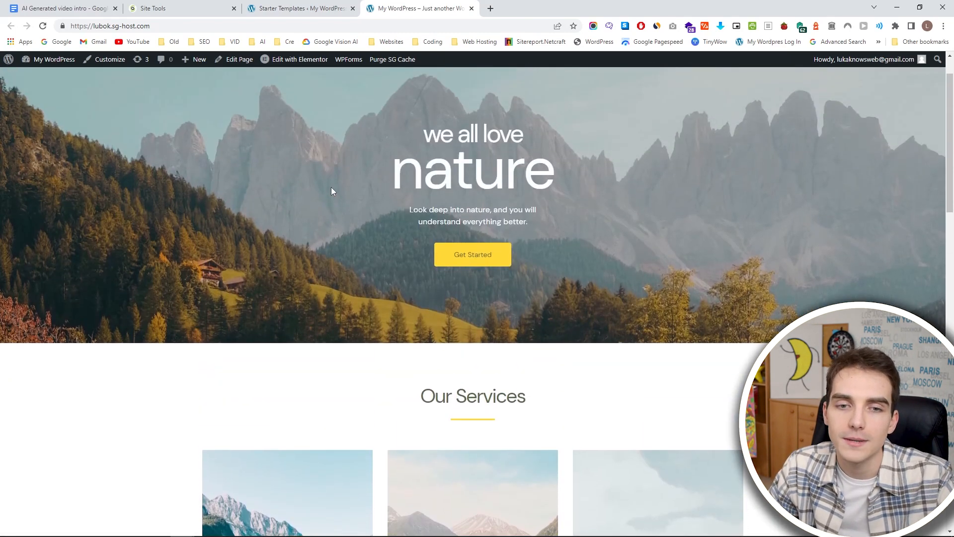
# Open lubok.sg-host.com in a new incognito window and view the homepage as a visitor.
pyautogui.click(170, 22)
pyautogui.hotkey('ctrl', 'c')
pyautogui.hotkey('ctrl', 'shift', 'n')
pyautogui.hotkey('ctrl', 'v')
pyautogui.press('Return')
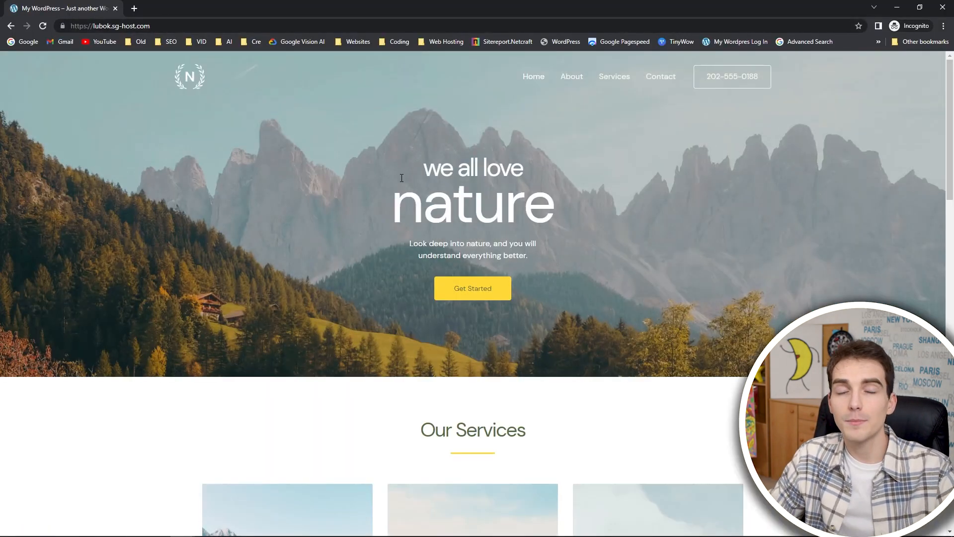
pyautogui.scroll(-2, 403, 178)
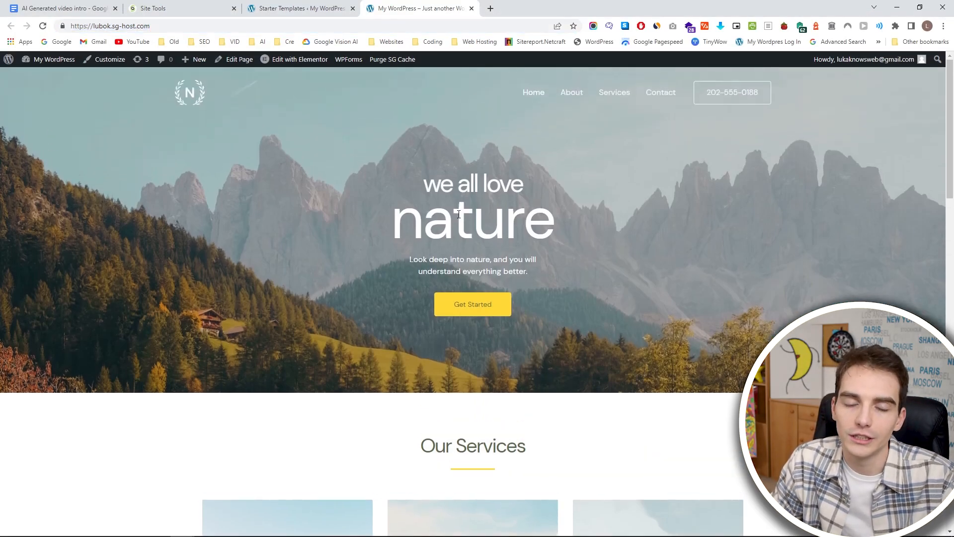
# Close the Starter Templates page, open the homepage for editing with Elementor and dismiss the Navigator.
pyautogui.middleClick(288, 15)
pyautogui.moveTo(292, 66)
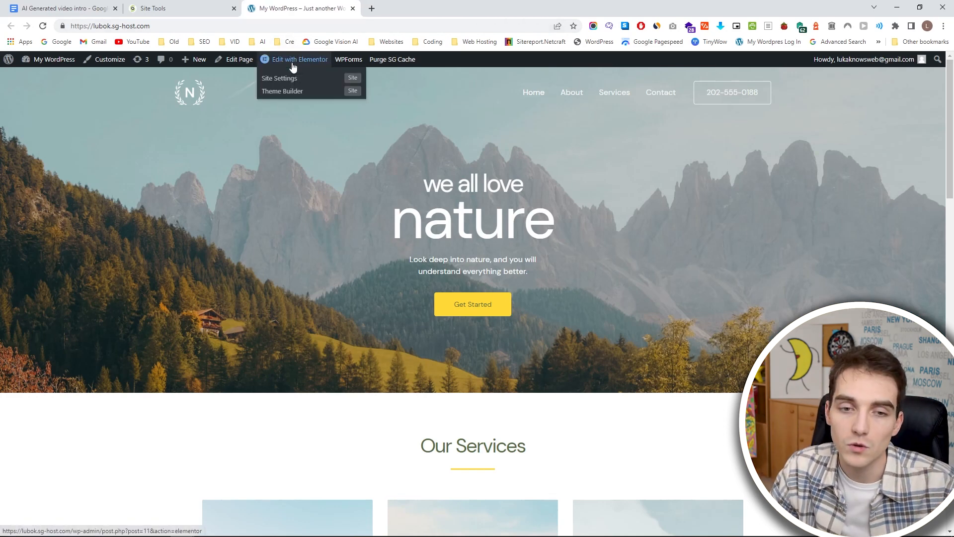
pyautogui.click(293, 64)
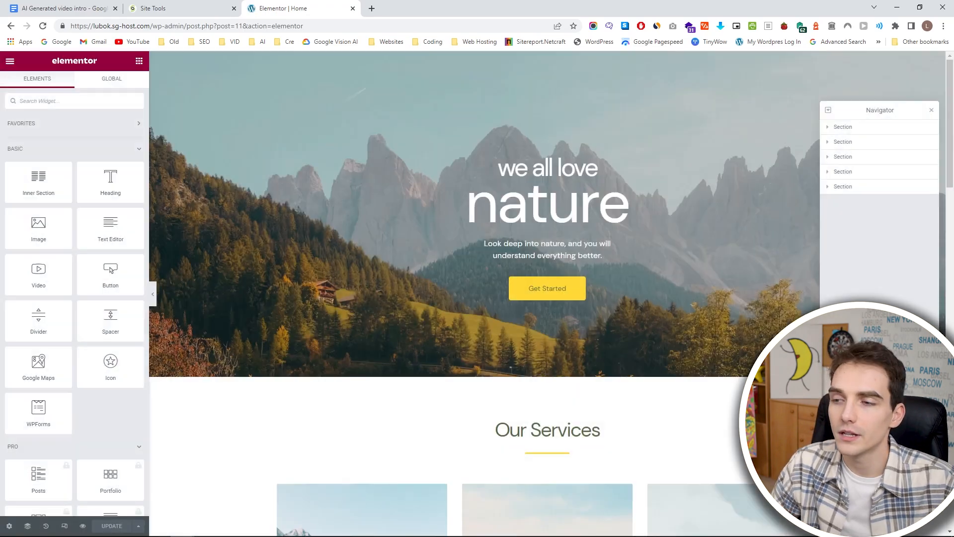
pyautogui.click(931, 111)
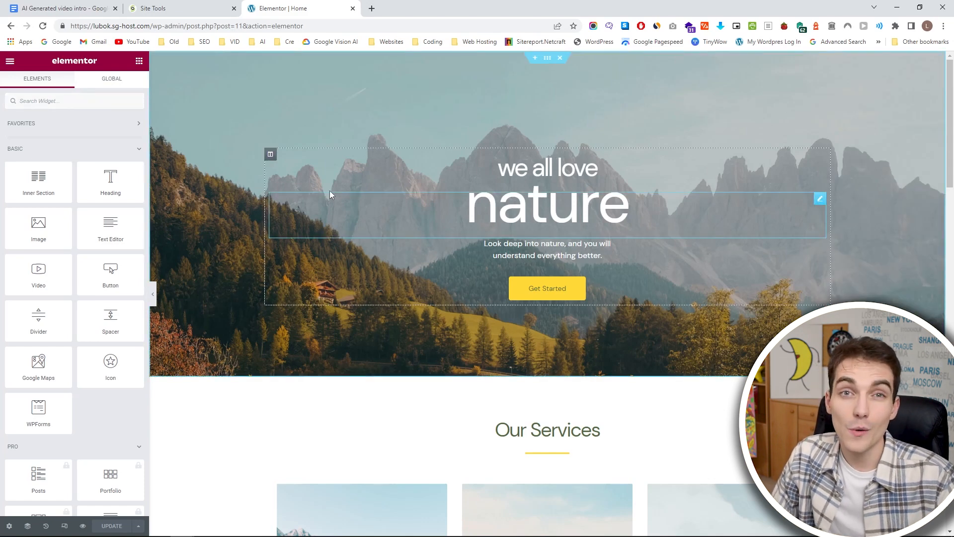
# Add a Heading widget above "we all love" in the hero section and set its title to "agagshgshshshs".
pyautogui.moveTo(106, 187); pyautogui.dragTo(526, 159)
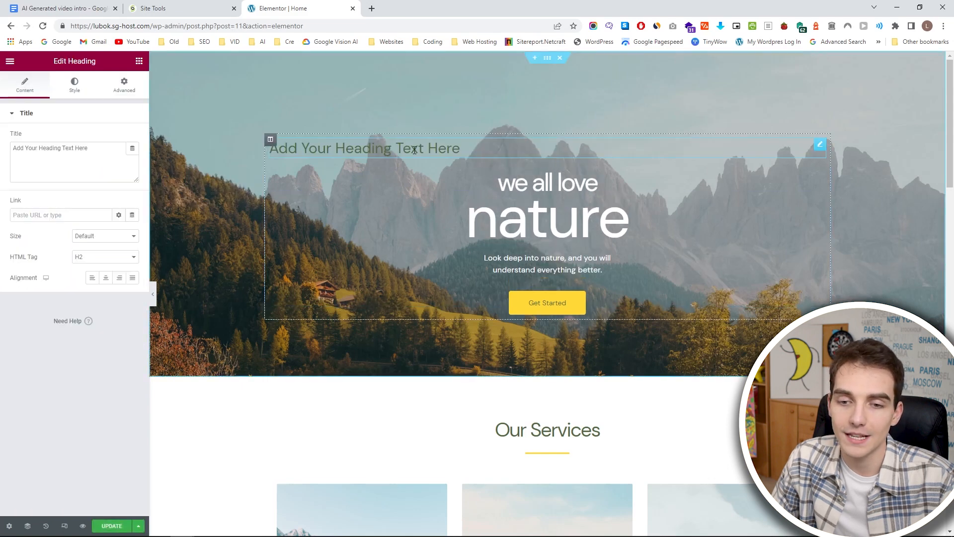
pyautogui.tripleClick(118, 159)
pyautogui.write('agagshg')
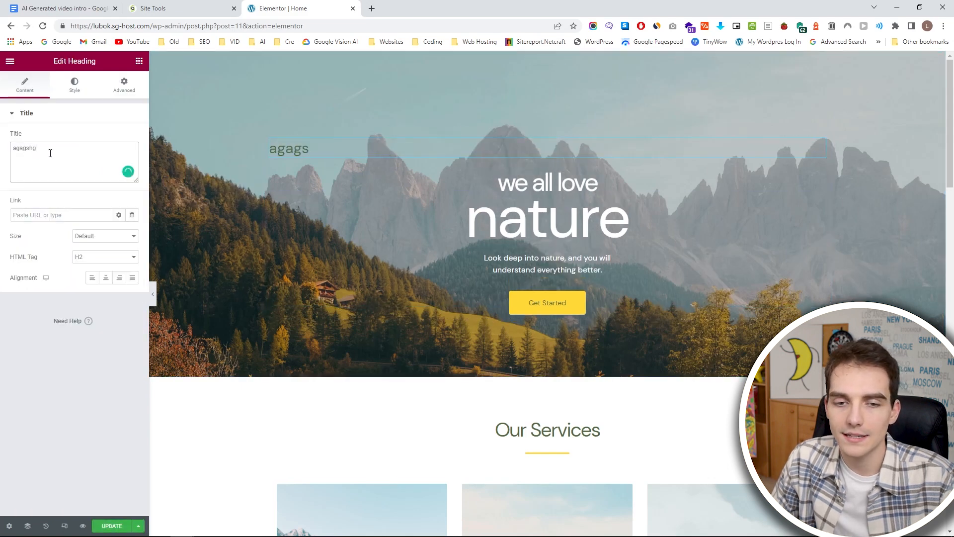
pyautogui.write('shshshs')
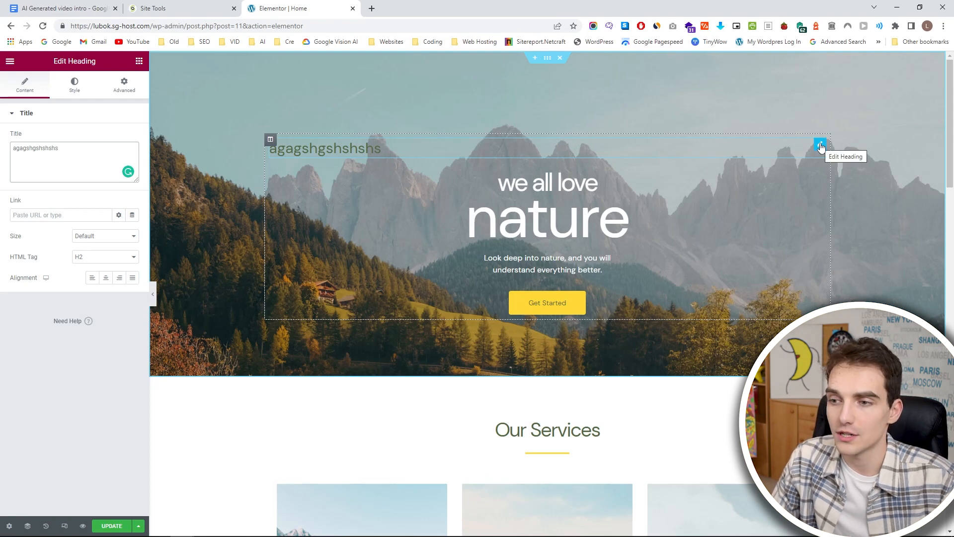
# Delete the trial heading above "we all love" from the hero section.
pyautogui.moveTo(820, 147); pyautogui.dragTo(719, 146)
pyautogui.rightClick(823, 154)
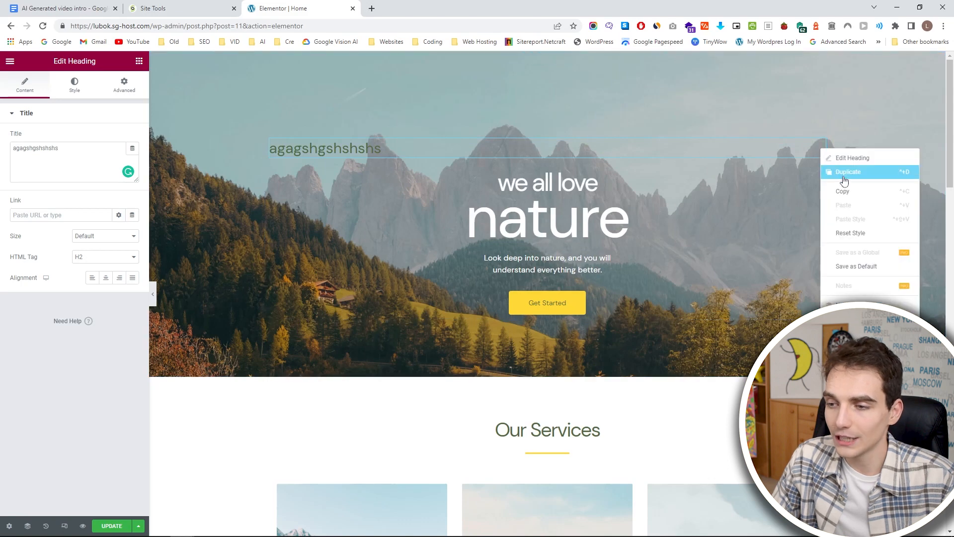
pyautogui.click(847, 322)
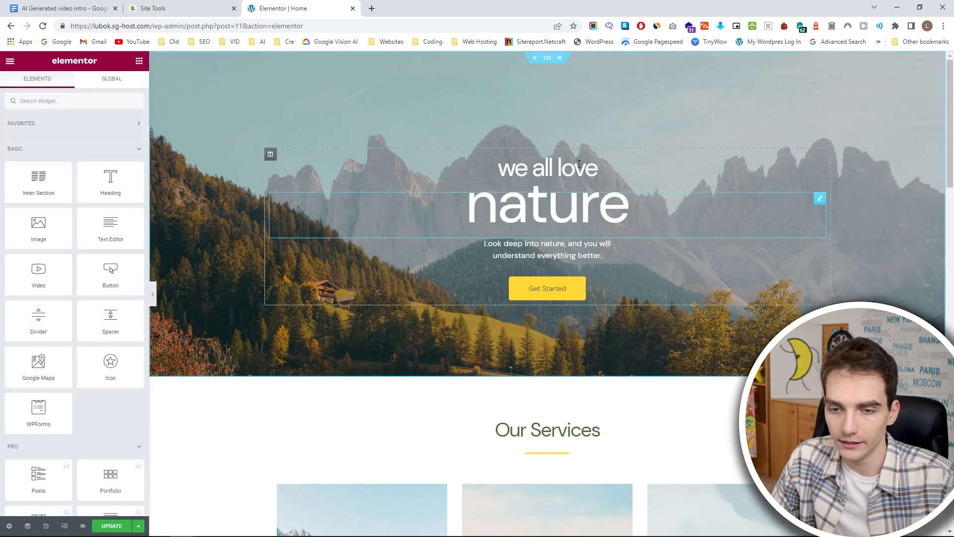
# Enlarge the font size of the hero section's "nature" heading in its typography settings.
pyautogui.click(549, 59)
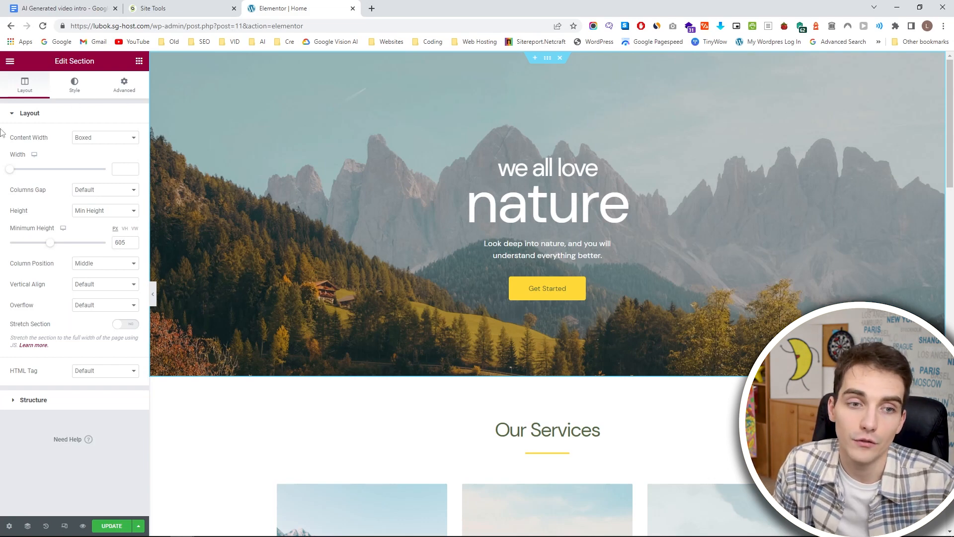
pyautogui.click(499, 192)
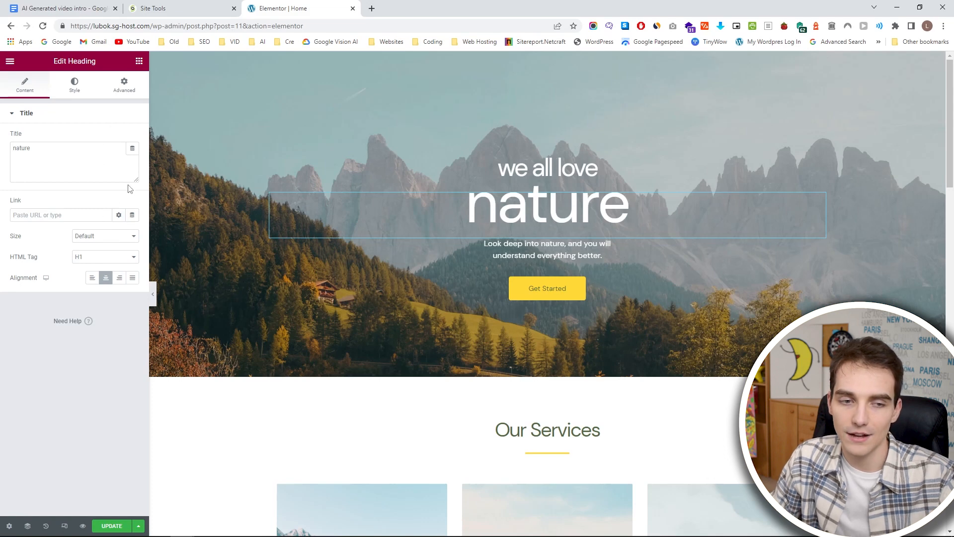
pyautogui.click(75, 82)
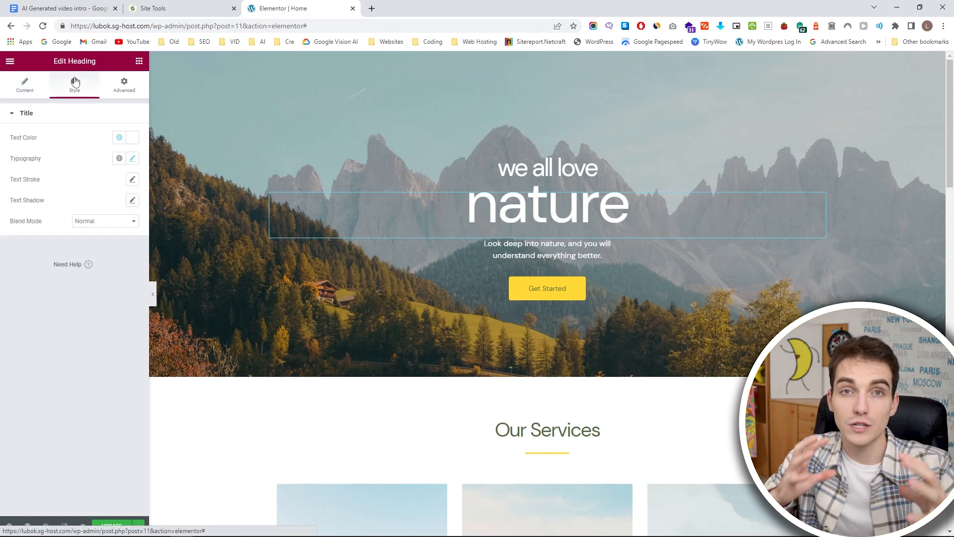
pyautogui.click(132, 159)
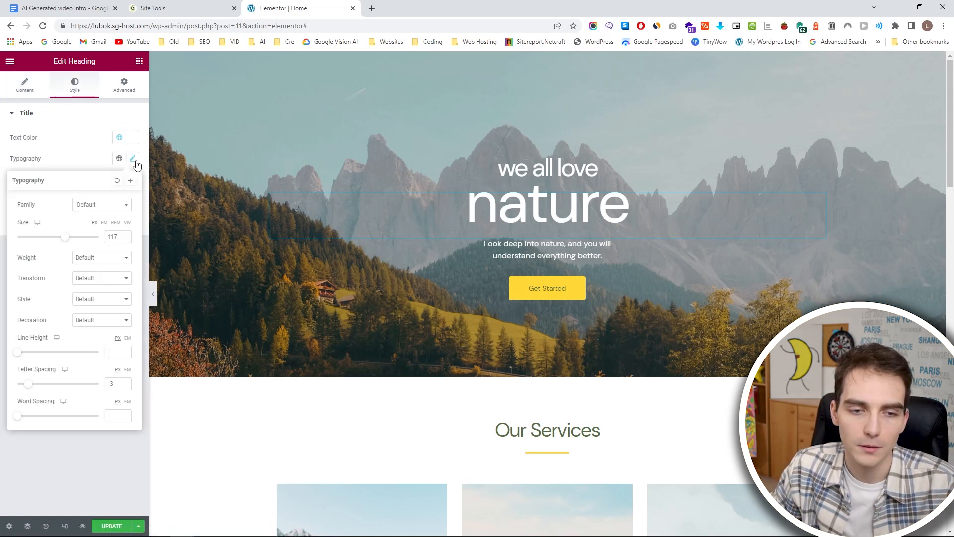
pyautogui.moveTo(63, 242); pyautogui.dragTo(84, 238)
pyautogui.click(131, 144)
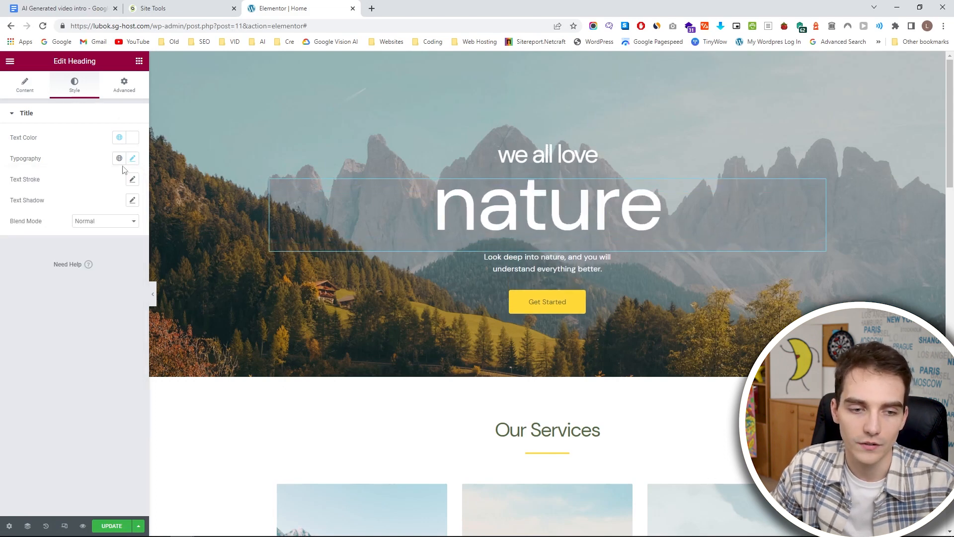
# Try red (#FF0000) as the text color of the "nature" heading and reset it to the original color.
pyautogui.click(135, 142)
pyautogui.moveTo(112, 198); pyautogui.dragTo(147, 162)
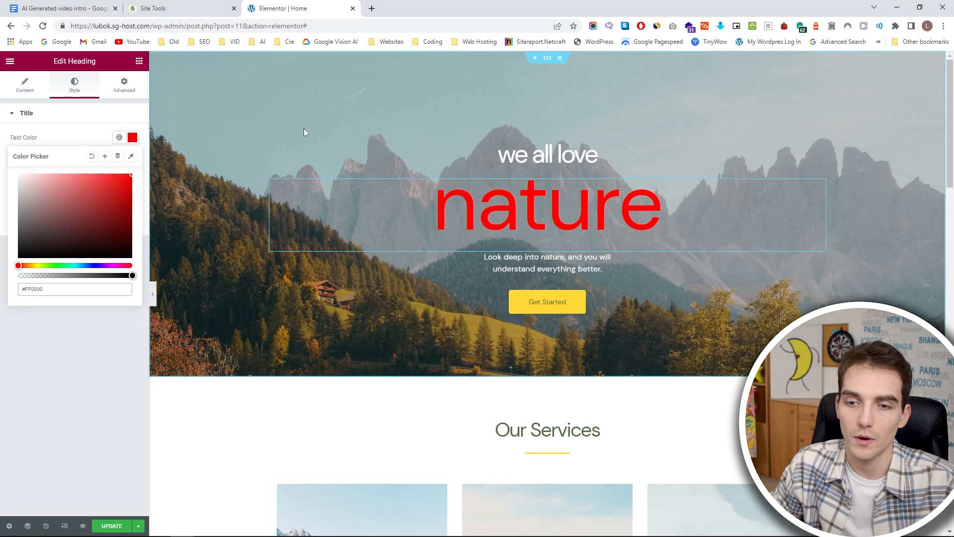
pyautogui.click(91, 156)
pyautogui.click(51, 131)
# Try adjusting the top margin of the "nature" heading and return it to -50.
pyautogui.click(120, 95)
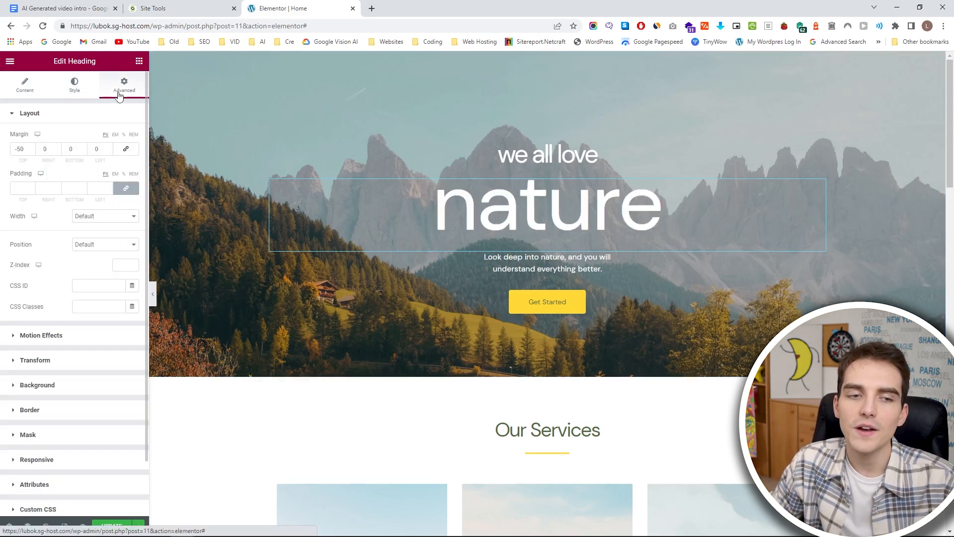
pyautogui.click(31, 148)
pyautogui.click(30, 151)
pyautogui.click(30, 152)
pyautogui.click(30, 151)
pyautogui.click(29, 152)
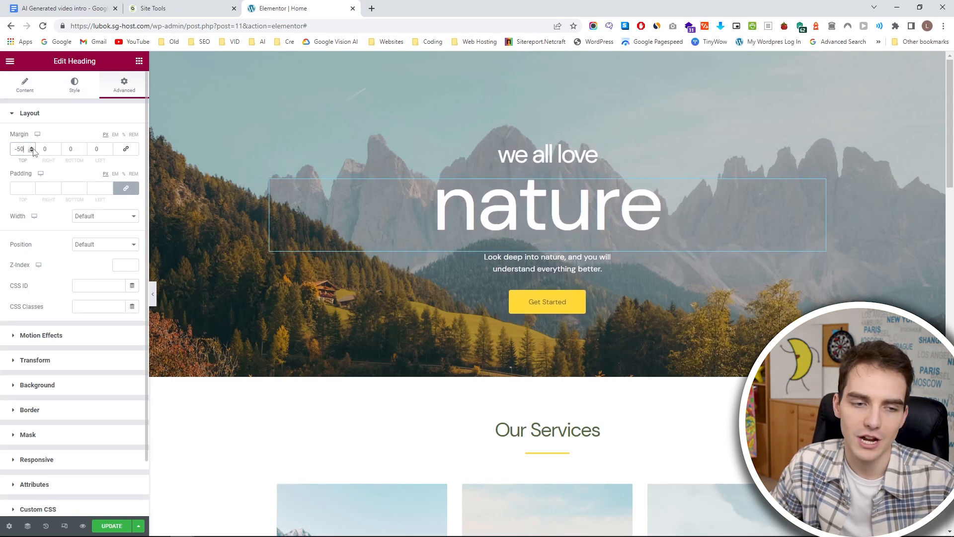
pyautogui.click(33, 94)
# Open the image chooser for the hero section's background and look through the media library.
pyautogui.click(546, 58)
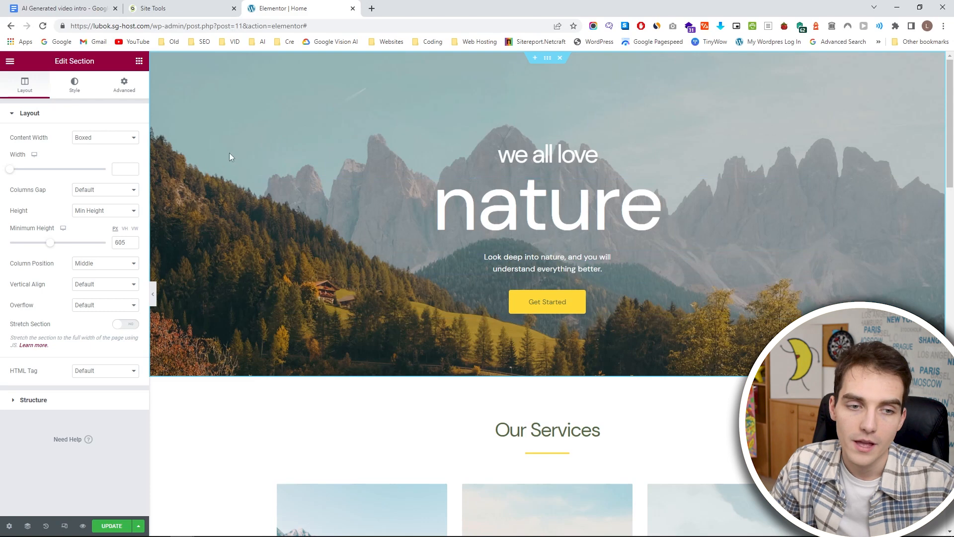
pyautogui.click(65, 81)
pyautogui.moveTo(72, 218)
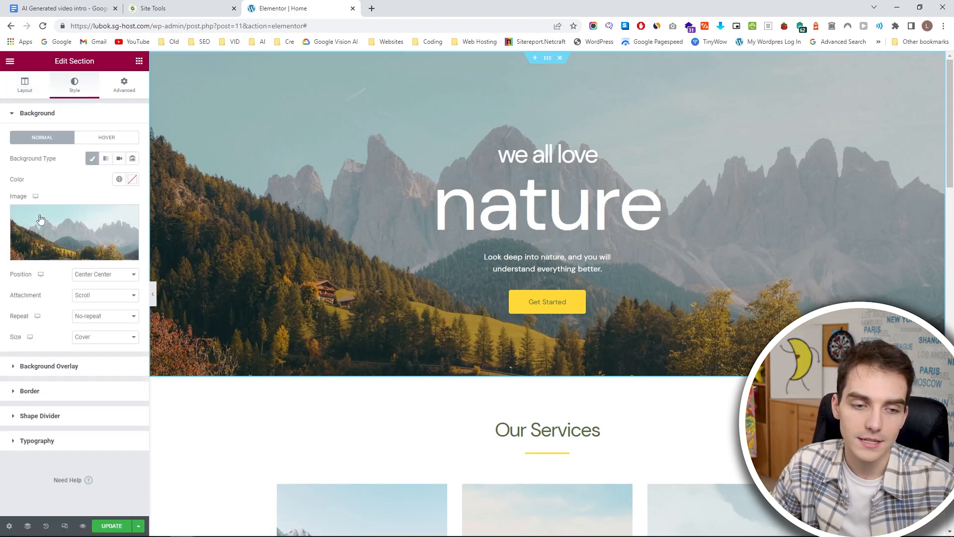
pyautogui.click(74, 234)
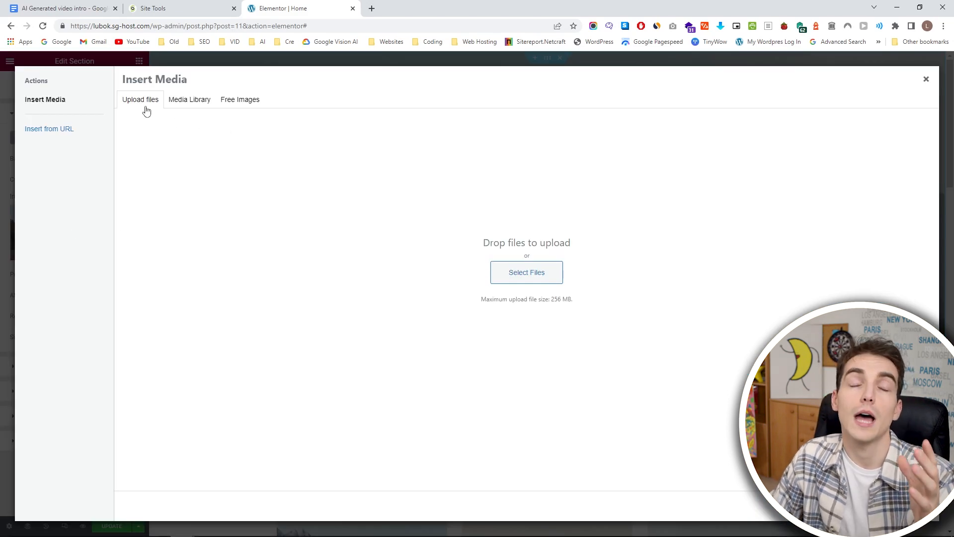
pyautogui.click(178, 105)
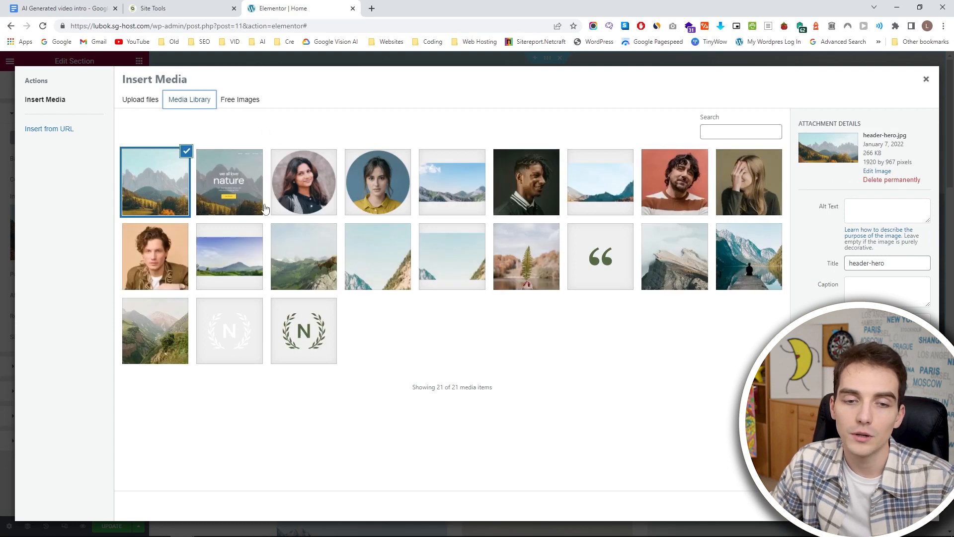
# Search the free Pixabay images for surfing and insert the photo of a surfer under a turquoise wave as the hero background.
pyautogui.click(236, 102)
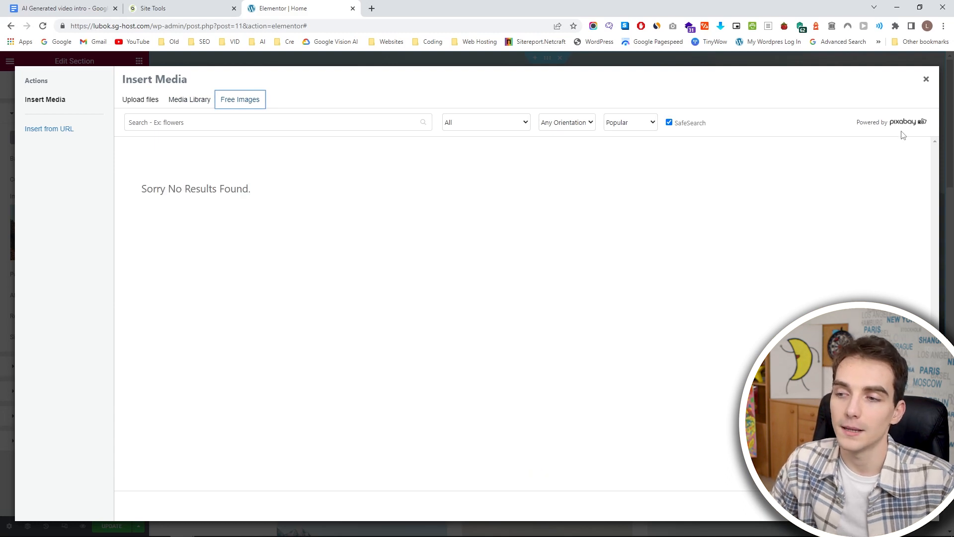
pyautogui.click(351, 127)
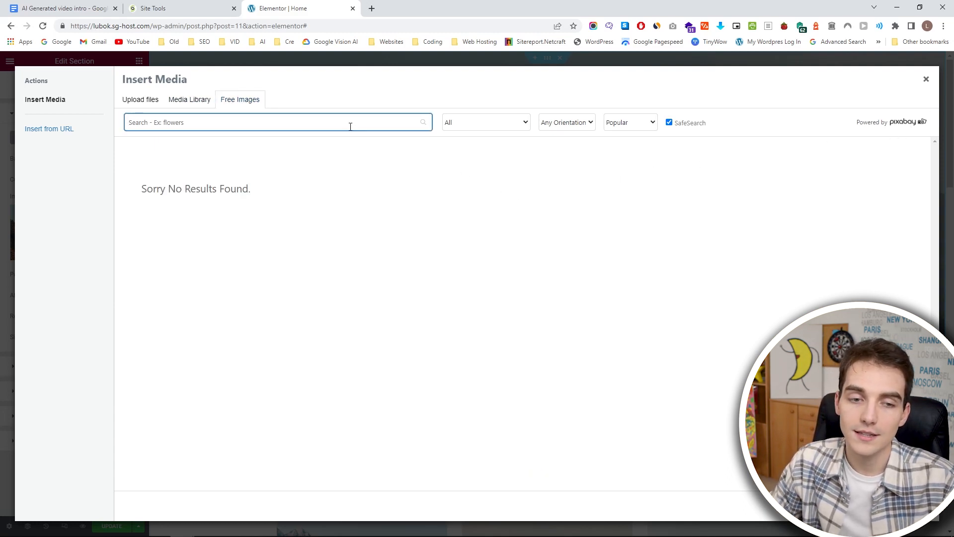
pyautogui.write('sur')
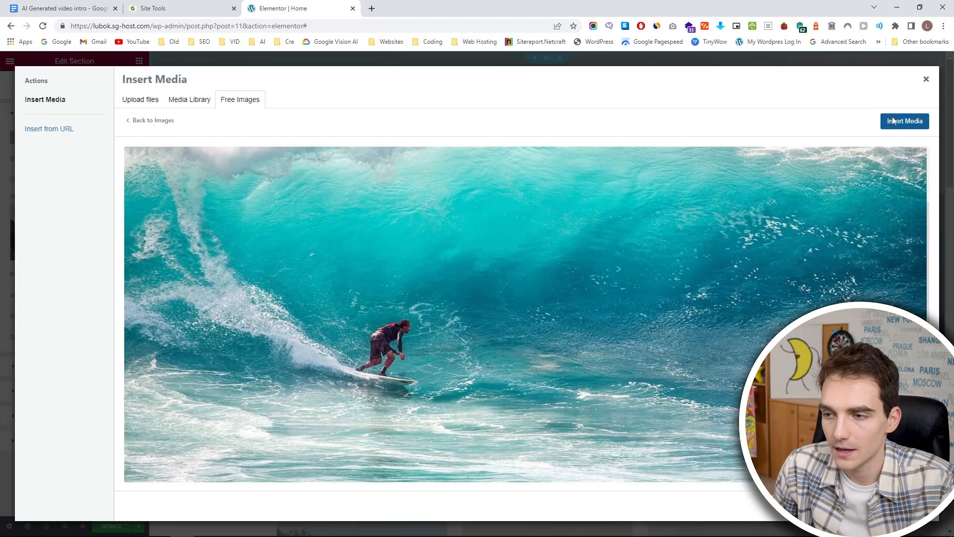
pyautogui.click(904, 121)
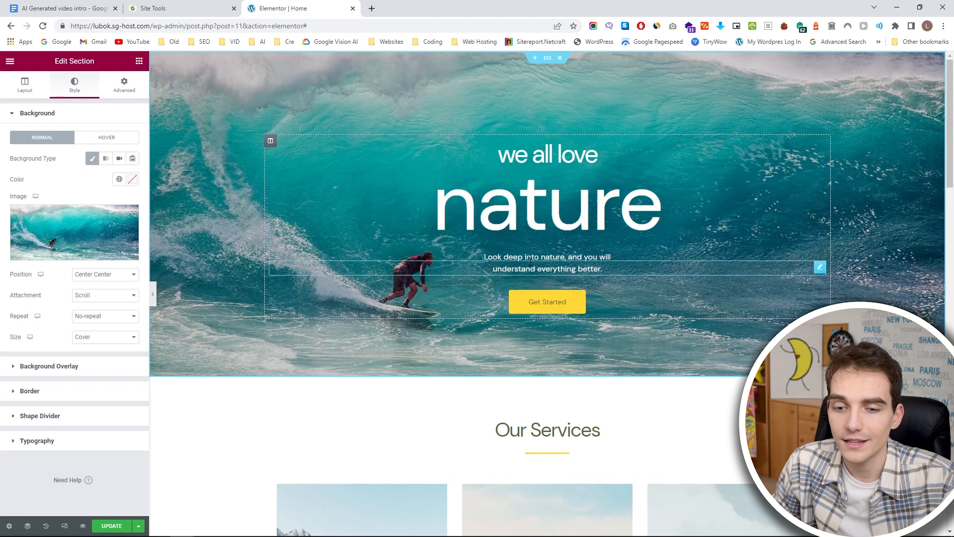
# Set the hero background image's position to Custom, try shifting it horizontally and return its X position to 0.
pyautogui.click(132, 275)
pyautogui.click(95, 362)
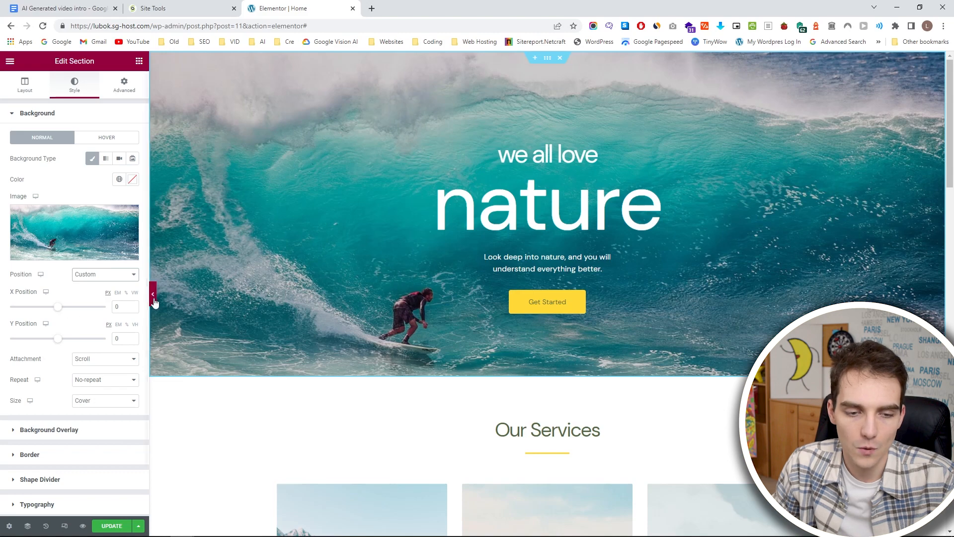
pyautogui.moveTo(57, 340)
pyautogui.mouseDown()
pyautogui.moveTo(77, 341)
pyautogui.moveTo(2, 334)
pyautogui.moveTo(67, 336)
pyautogui.moveTo(57, 339)
pyautogui.mouseUp()
pyautogui.moveTo(58, 307)
pyautogui.mouseDown()
pyautogui.moveTo(70, 308)
pyautogui.moveTo(45, 307)
pyautogui.mouseUp()
pyautogui.doubleClick(123, 305)
pyautogui.write('0')
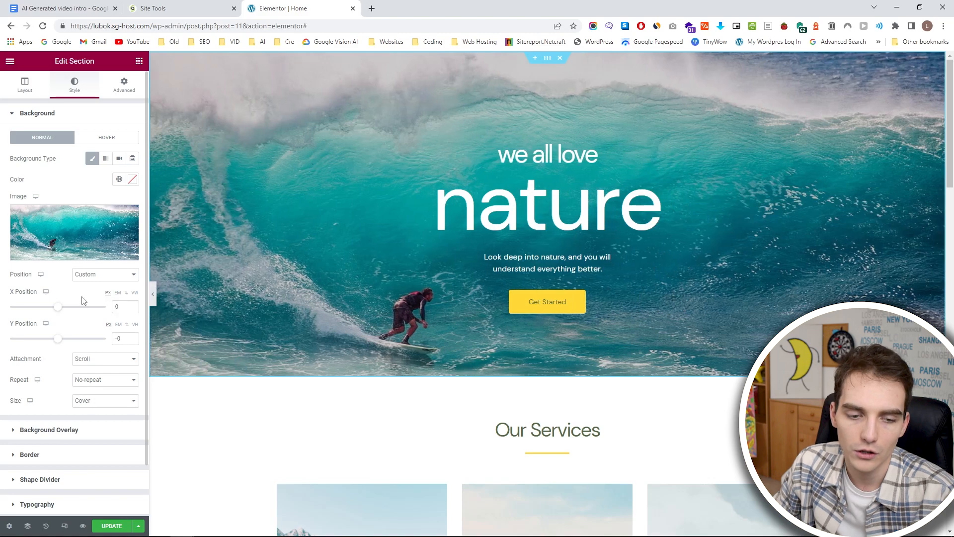
# Set the hero background image's Y position to -157 and check the full-width hero with the editing panel hidden.
pyautogui.scroll(-1, 274, 309)
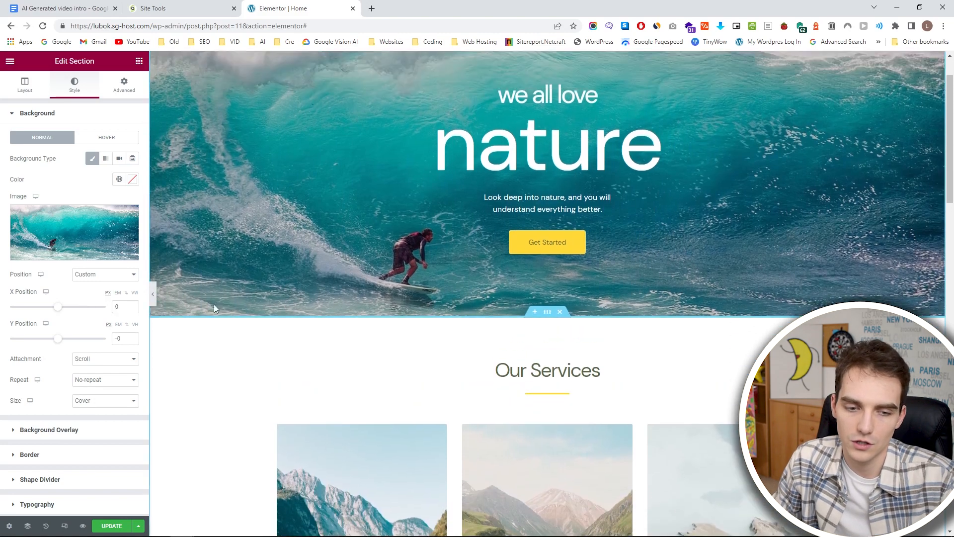
pyautogui.scroll(1, 214, 304)
pyautogui.click(153, 293)
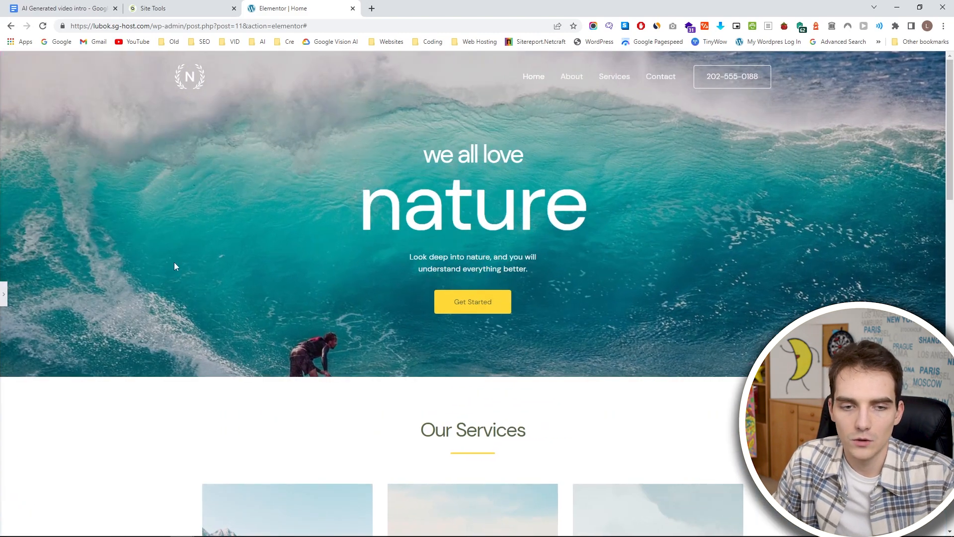
pyautogui.click(5, 295)
pyautogui.moveTo(55, 342)
pyautogui.mouseDown()
pyautogui.moveTo(67, 342)
pyautogui.moveTo(44, 343)
pyautogui.moveTo(58, 341)
pyautogui.mouseUp()
pyautogui.click(152, 294)
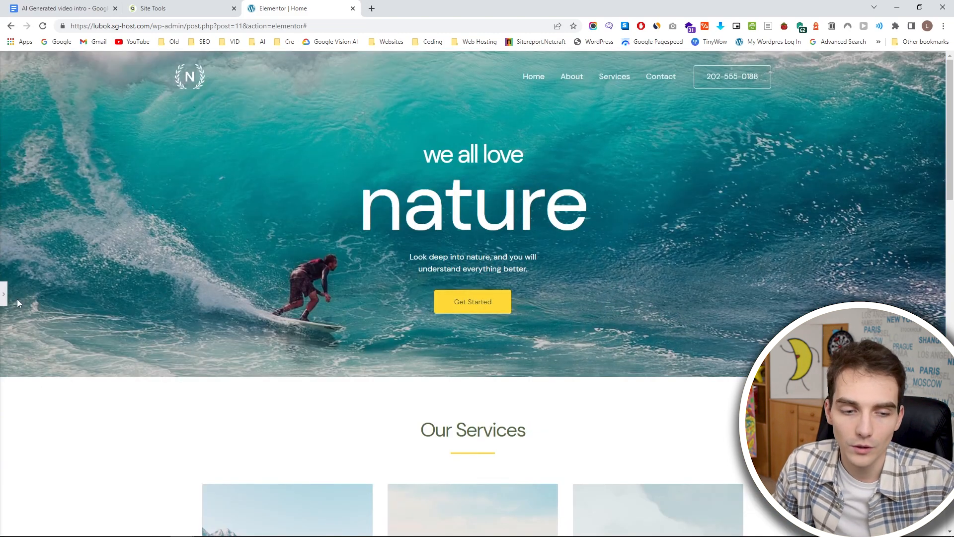
pyautogui.click(3, 294)
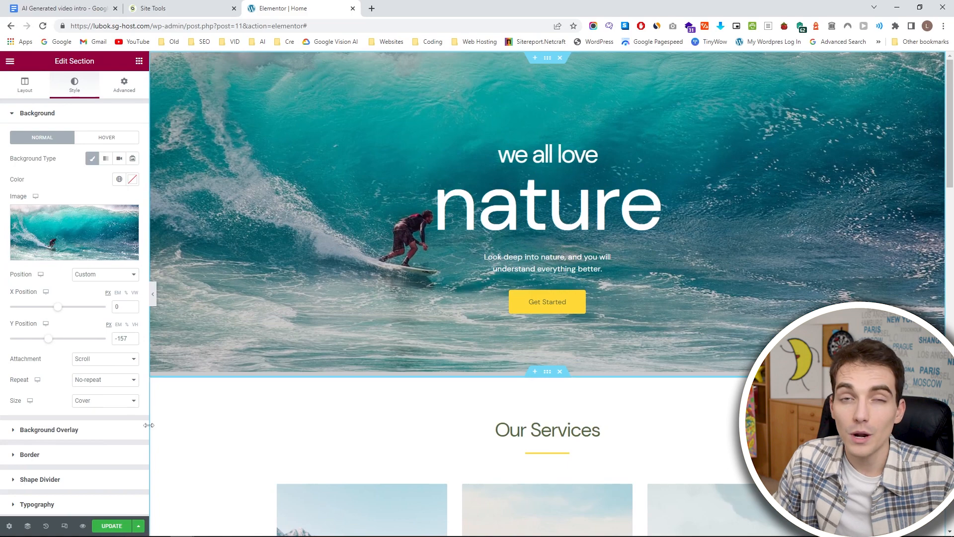
# Preview the homepage in a new tab and look over the hero and Our Services sections.
pyautogui.click(83, 526)
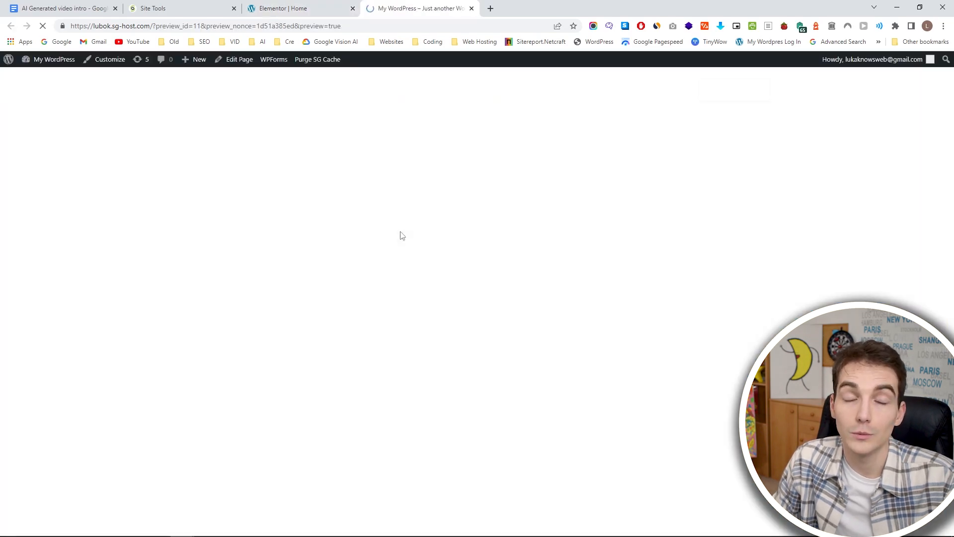
pyautogui.scroll(-13, 347, 233)
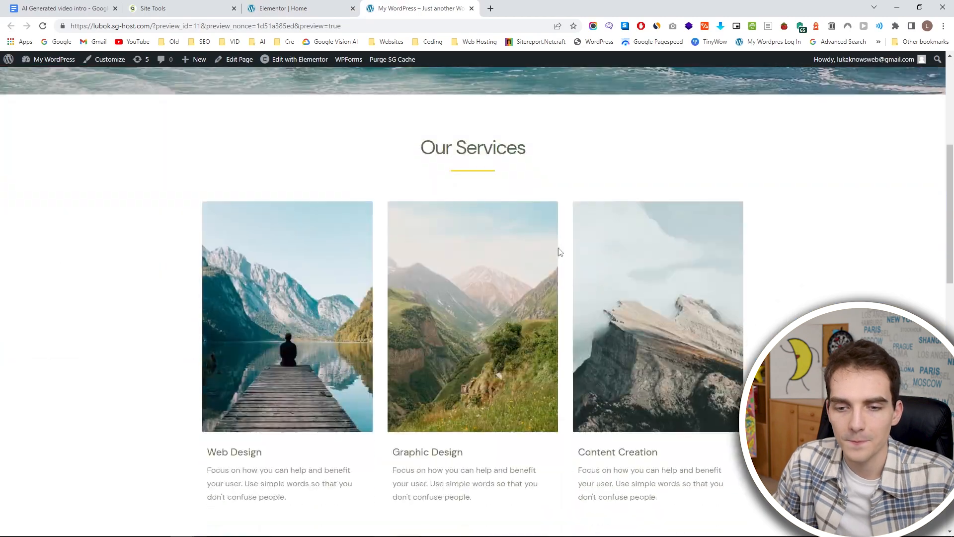
pyautogui.scroll(13, 510, 198)
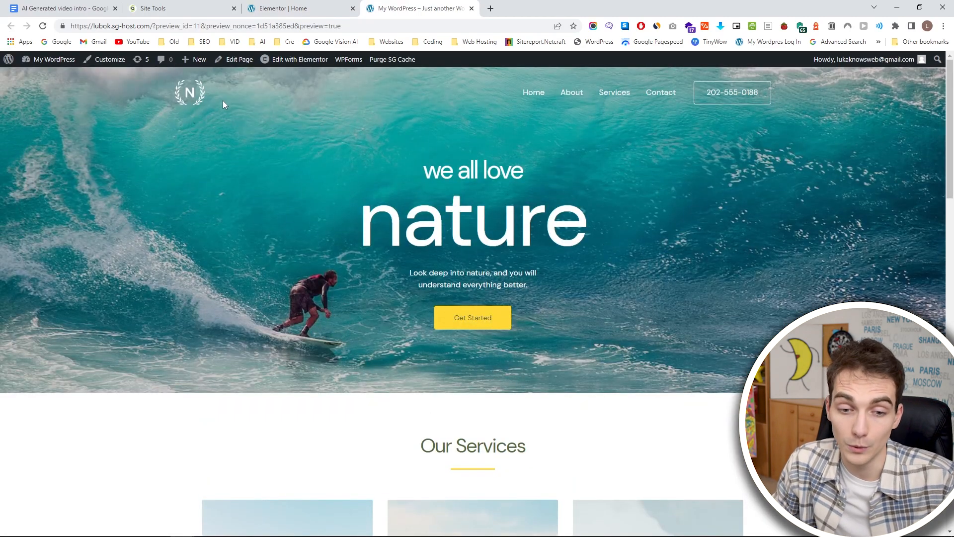
# Update the homepage in Elementor and open lubok.sg-host.com in an incognito window to view the published site.
pyautogui.click(294, 8)
pyautogui.click(112, 527)
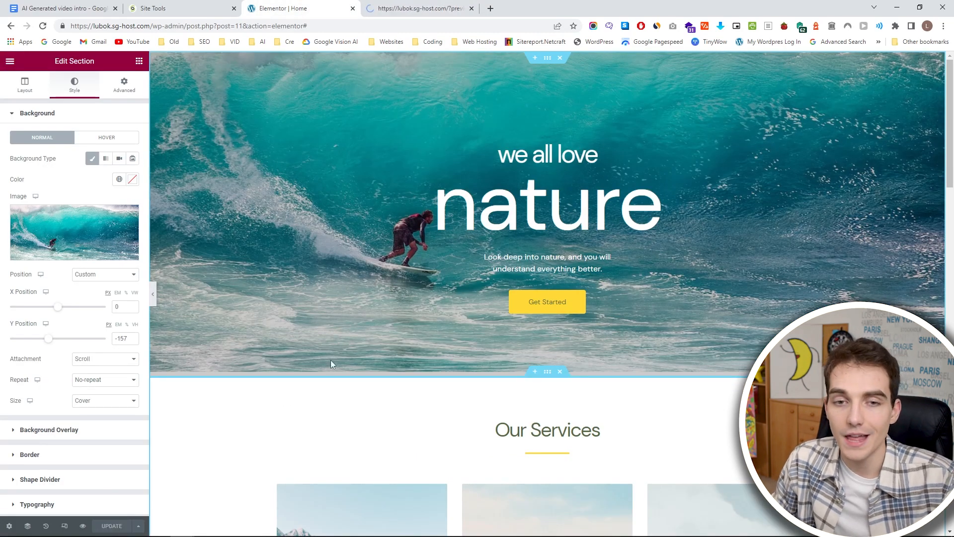
pyautogui.click(420, 8)
pyautogui.doubleClick(335, 26)
pyautogui.tripleClick(338, 26)
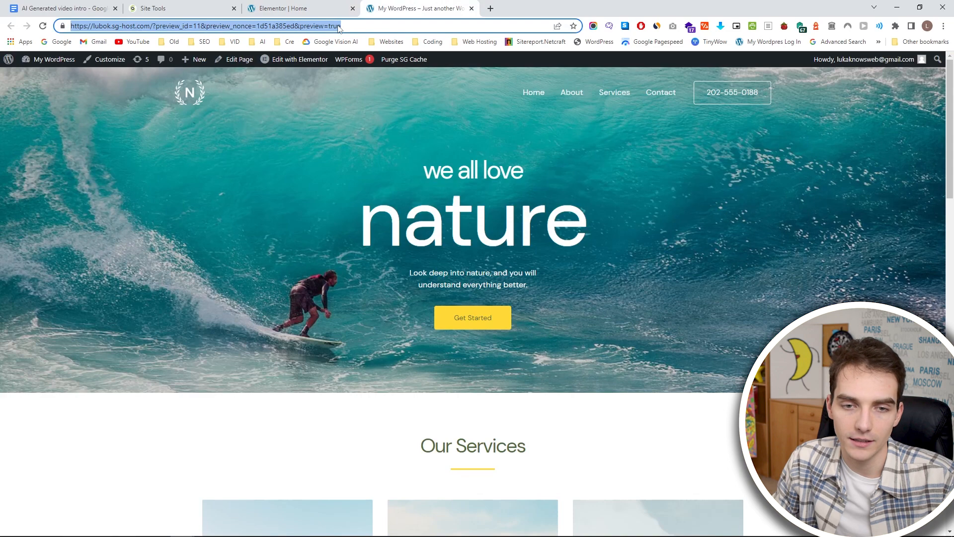
pyautogui.click(183, 23)
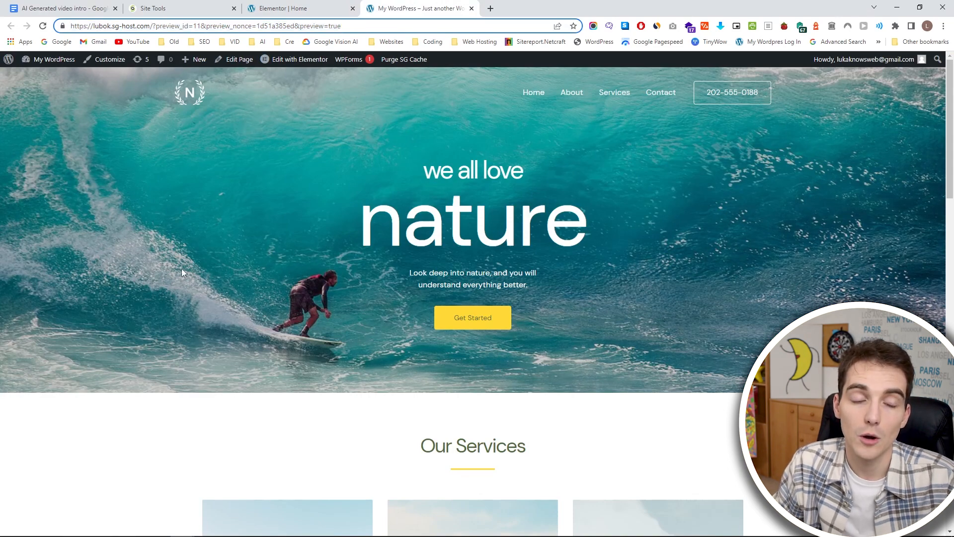
pyautogui.hotkey('ctrl', 'shift', 'n')
pyautogui.write('lubok.sg-host.com/')
pyautogui.press('Return')
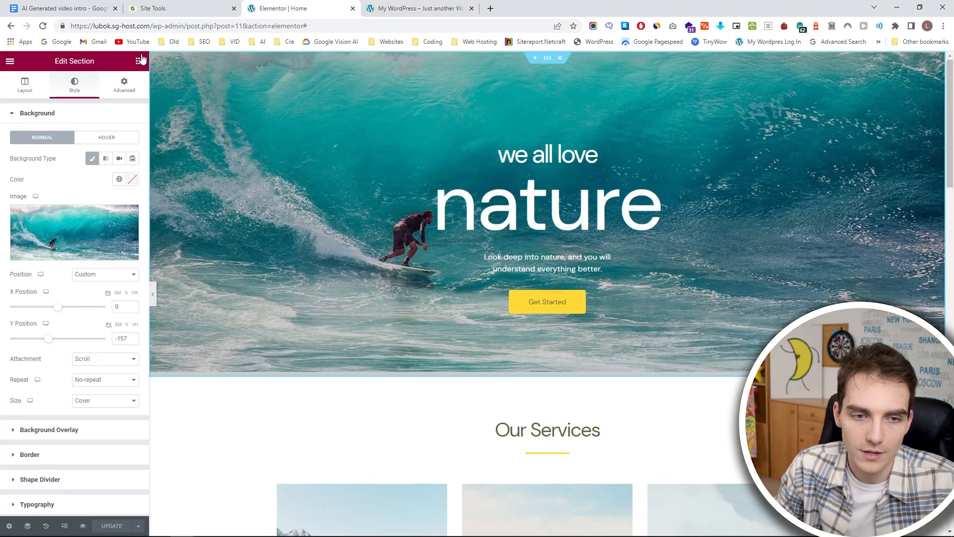
# Look through the available Elementor widgets and the sections of the homepage.
pyautogui.click(139, 61)
pyautogui.scroll(-5, 113, 163)
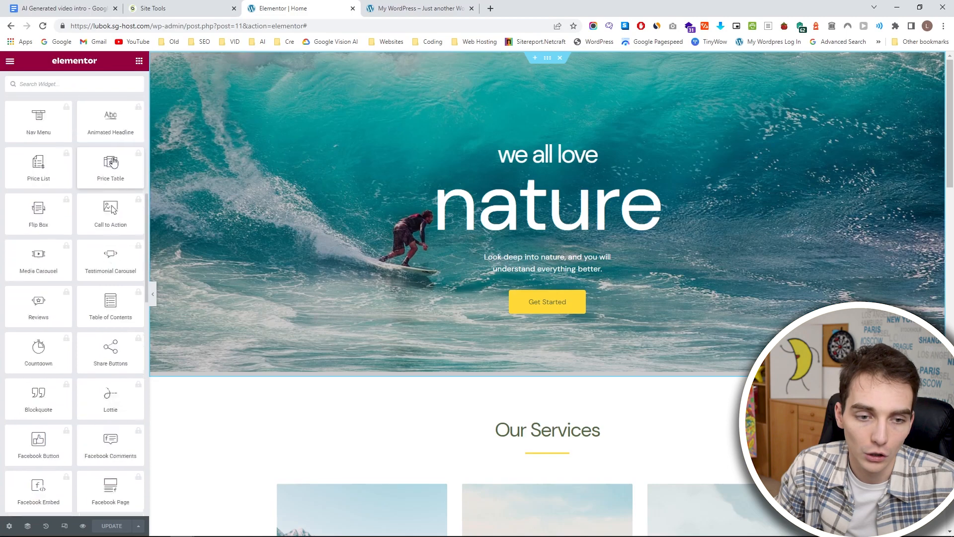
pyautogui.scroll(-8, 113, 163)
pyautogui.scroll(-20, 384, 278)
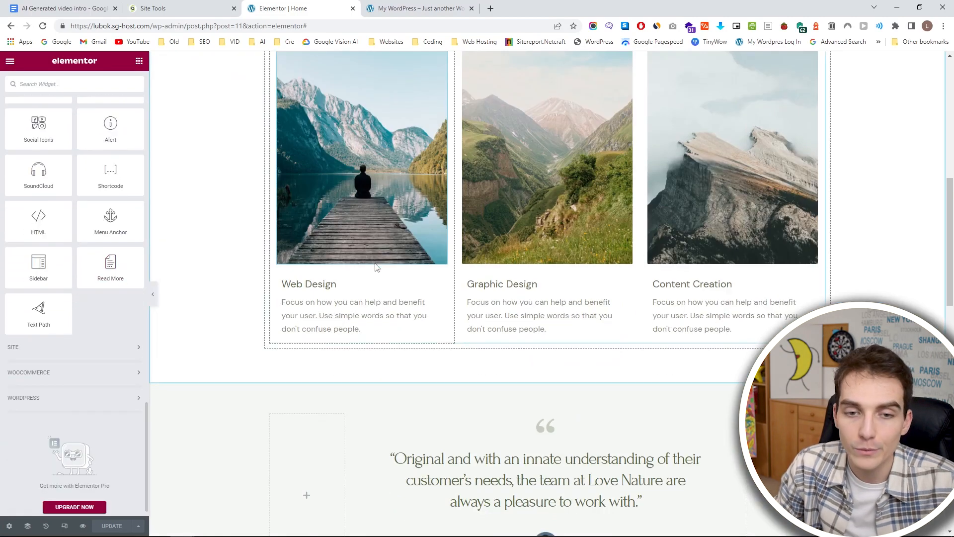
pyautogui.scroll(20, 354, 283)
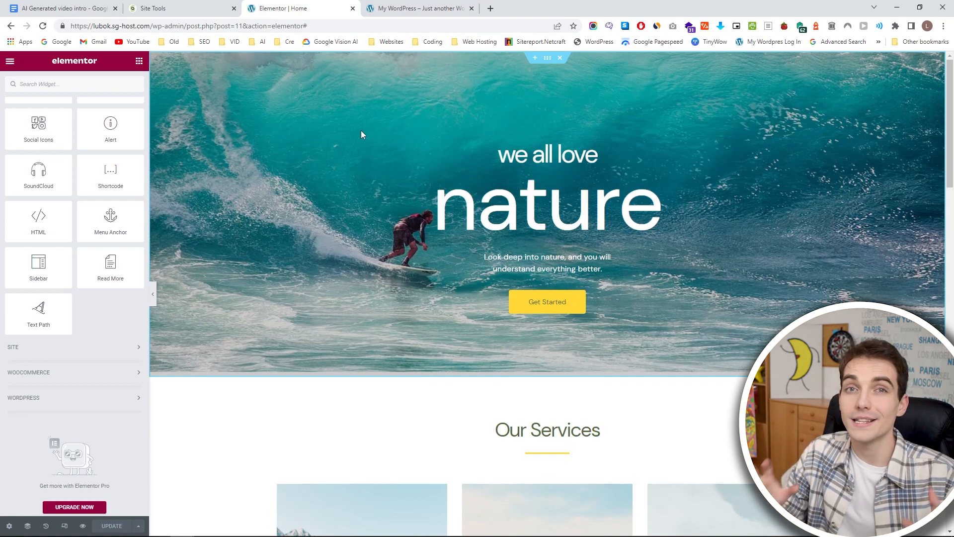
# Change the background color of the hero's Get Started button to white and update the page.
pyautogui.click(562, 301)
pyautogui.click(73, 85)
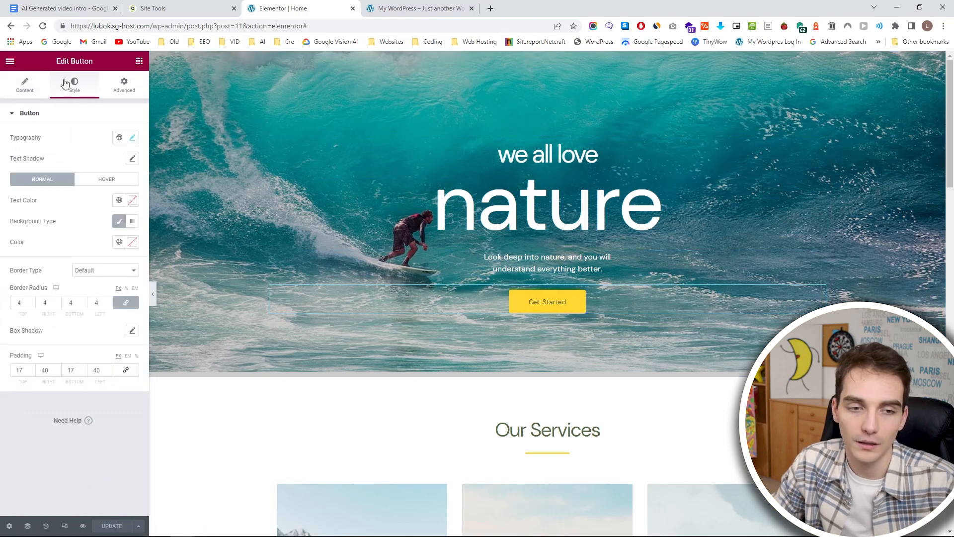
pyautogui.click(134, 244)
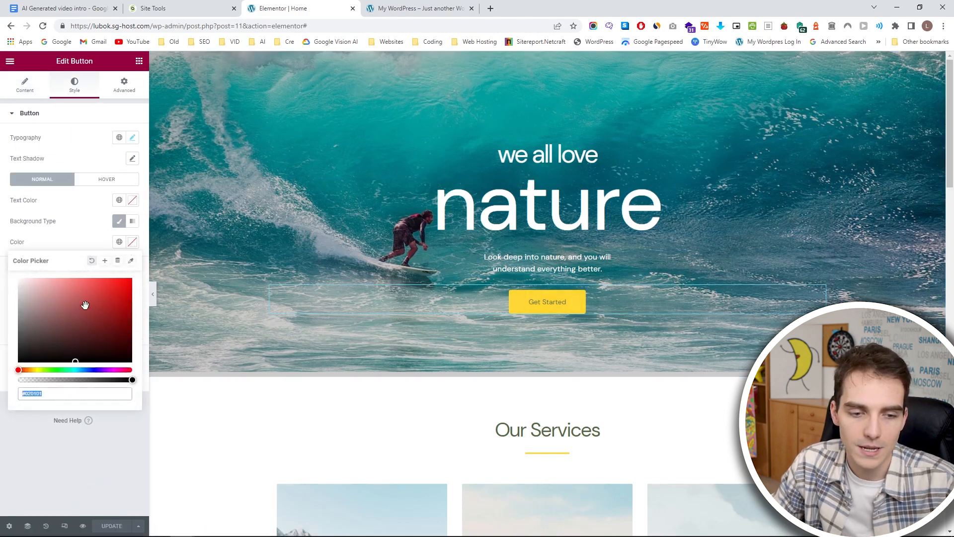
pyautogui.moveTo(89, 304); pyautogui.dragTo(1, 244)
pyautogui.click(127, 526)
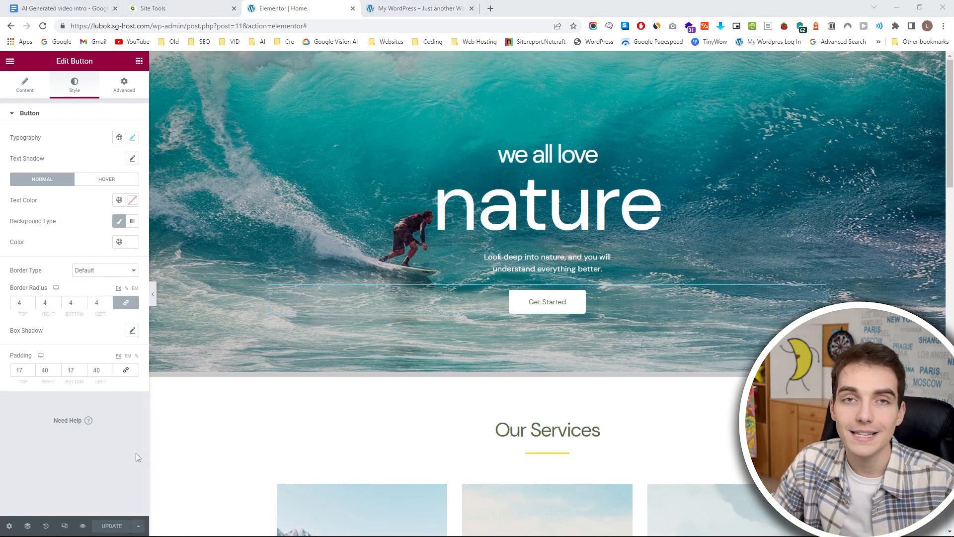
# Exit Elementor with This Post as the exit destination, dismiss the block editor welcome guide and go to the pages list.
pyautogui.click(7, 61)
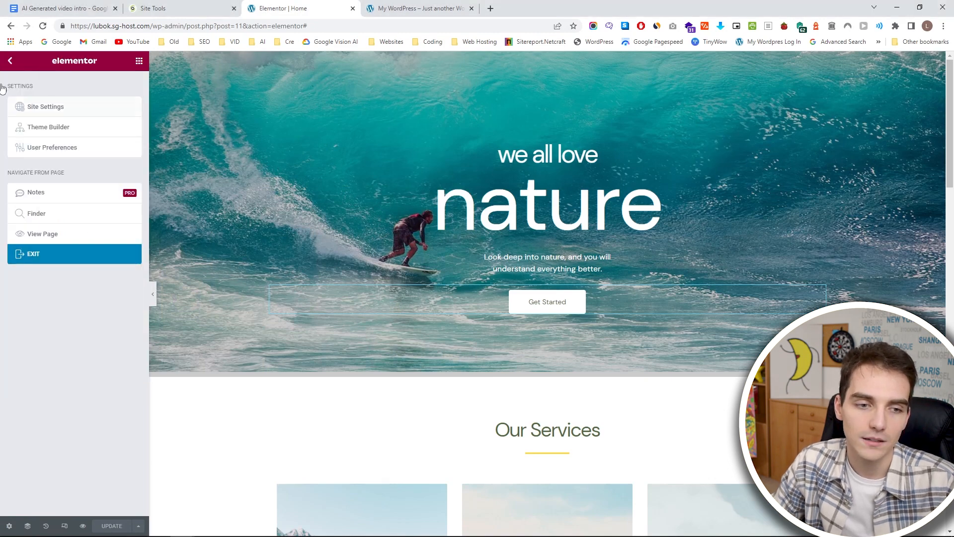
pyautogui.click(9, 62)
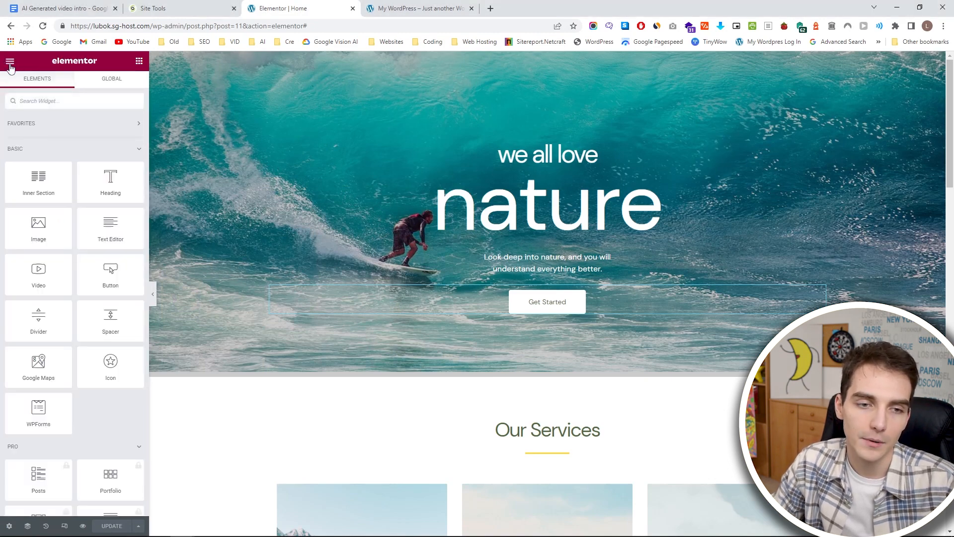
pyautogui.click(10, 62)
pyautogui.click(57, 255)
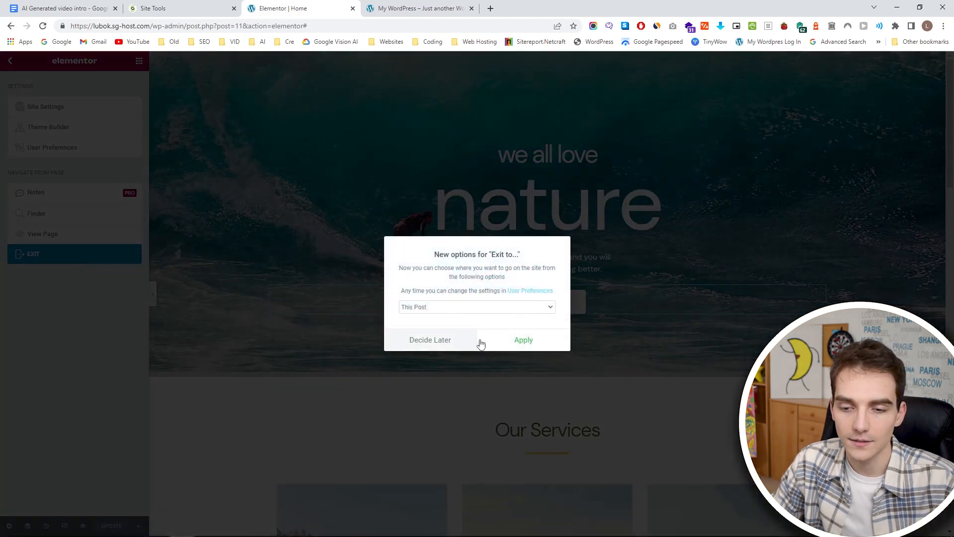
pyautogui.click(520, 340)
pyautogui.click(527, 83)
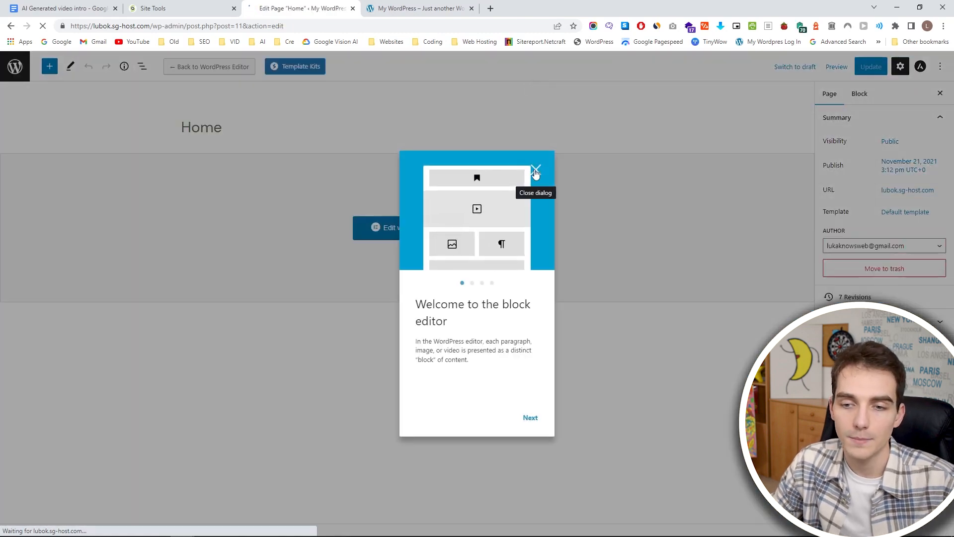
pyautogui.click(535, 171)
pyautogui.click(5, 78)
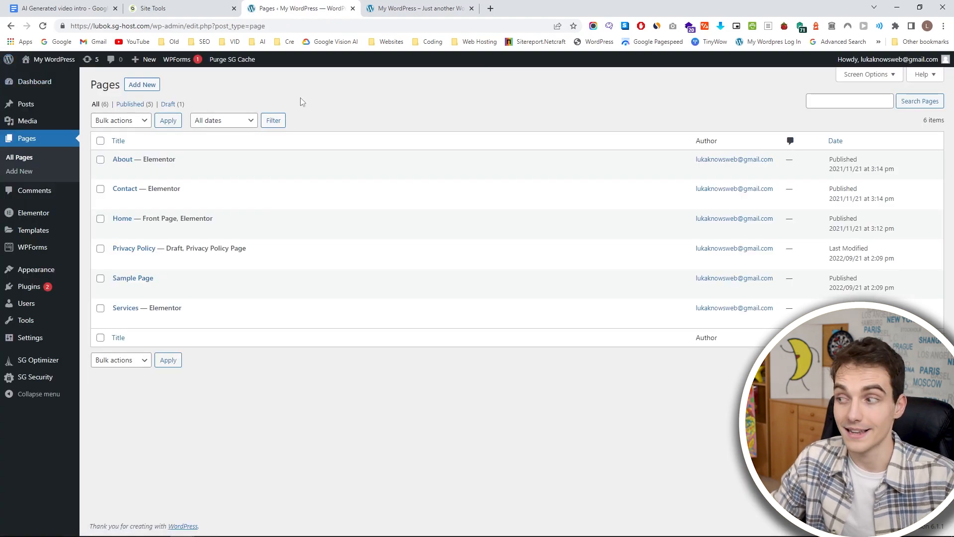
# Open the live homepage in the theme Customizer and bring up the transparent header settings of the site logo.
pyautogui.click(412, 7)
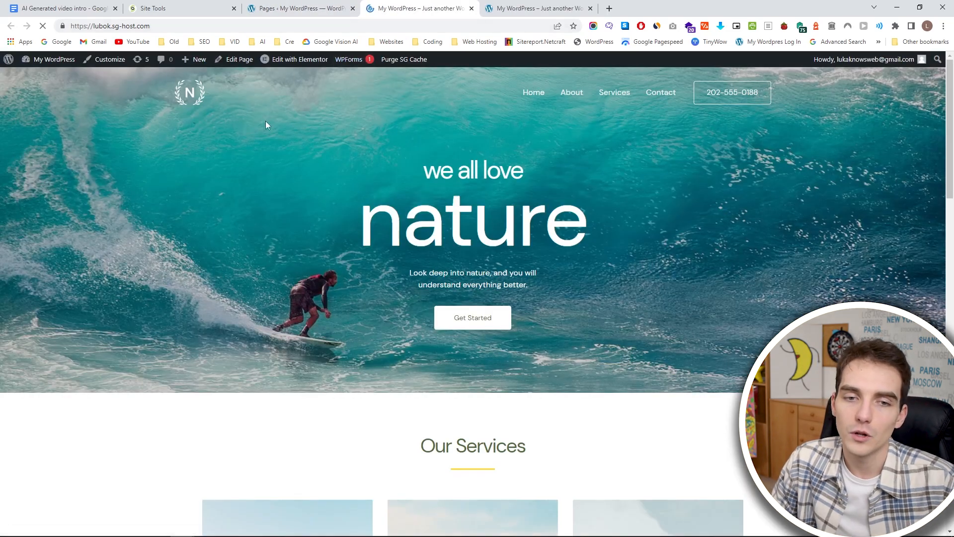
pyautogui.click(105, 61)
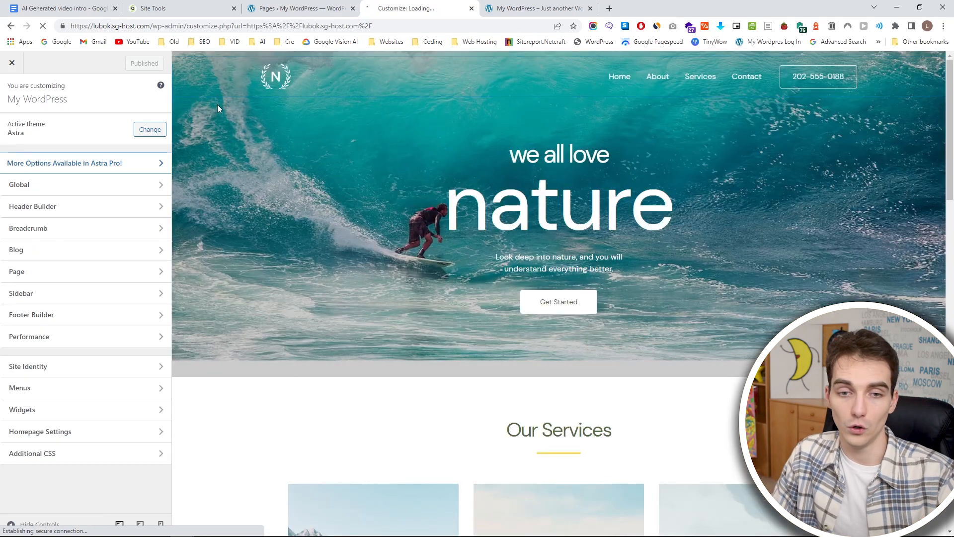
pyautogui.click(268, 78)
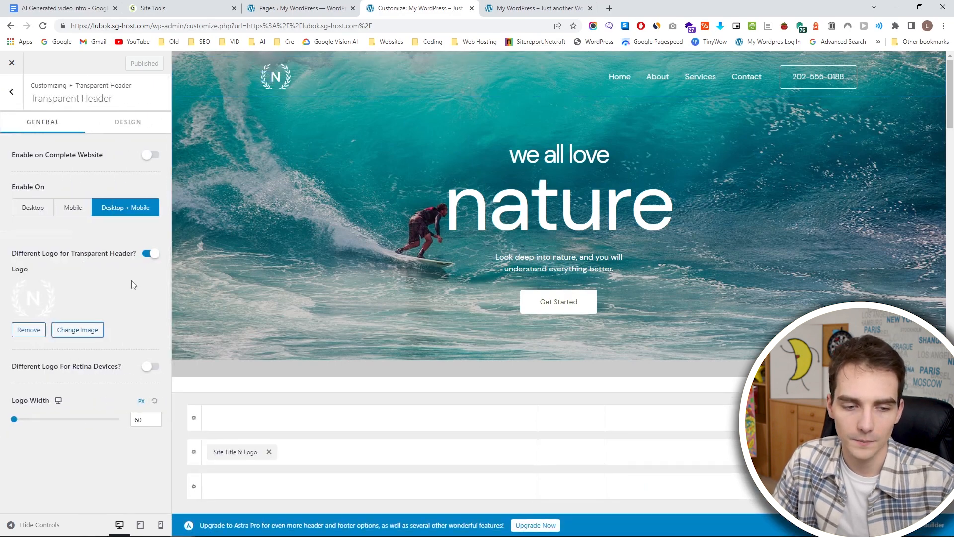
# Replace the transparent header's logo with an uploaded image, WordPress-logotype-standard-white.png.
pyautogui.click(31, 331)
pyautogui.click(70, 291)
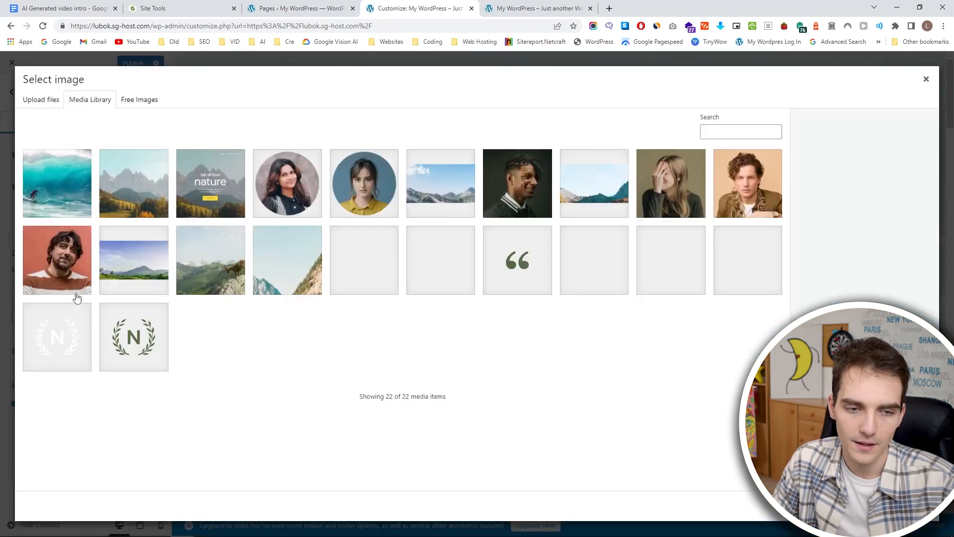
pyautogui.click(44, 103)
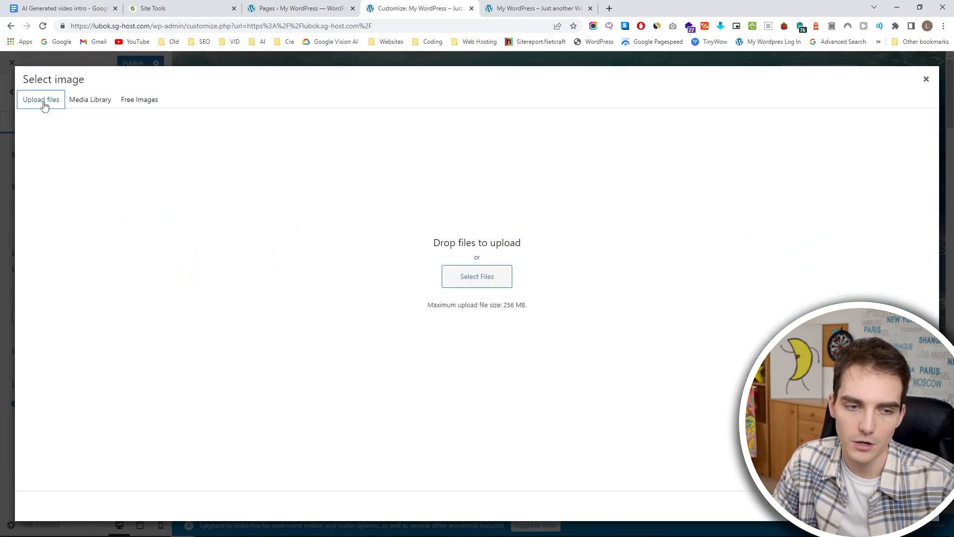
pyautogui.click(469, 275)
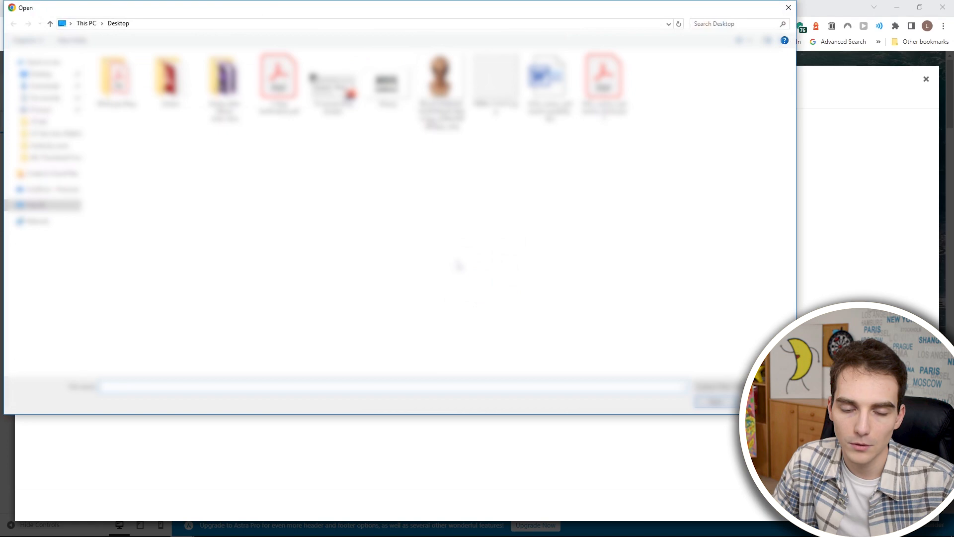
pyautogui.scroll(-10, 577, 360)
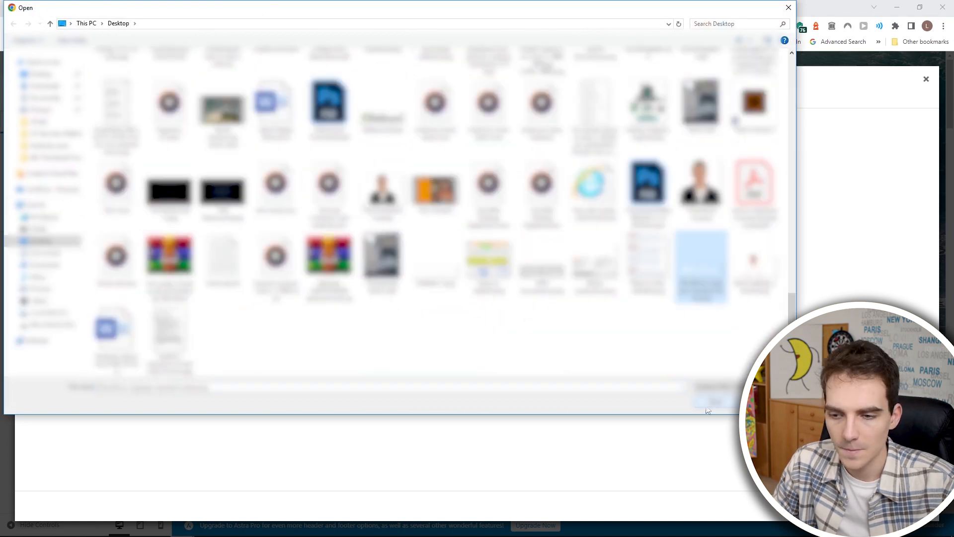
pyautogui.doubleClick(577, 360)
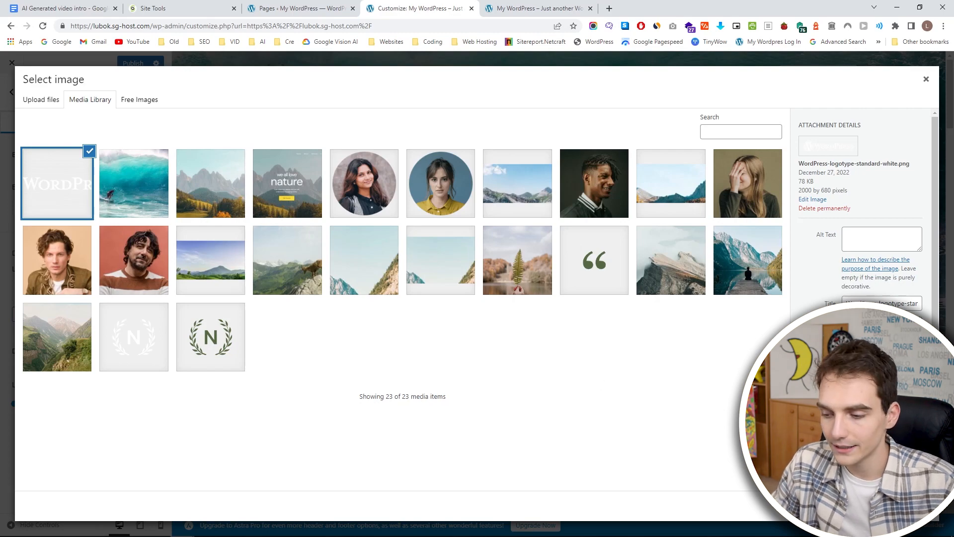
pyautogui.click(912, 506)
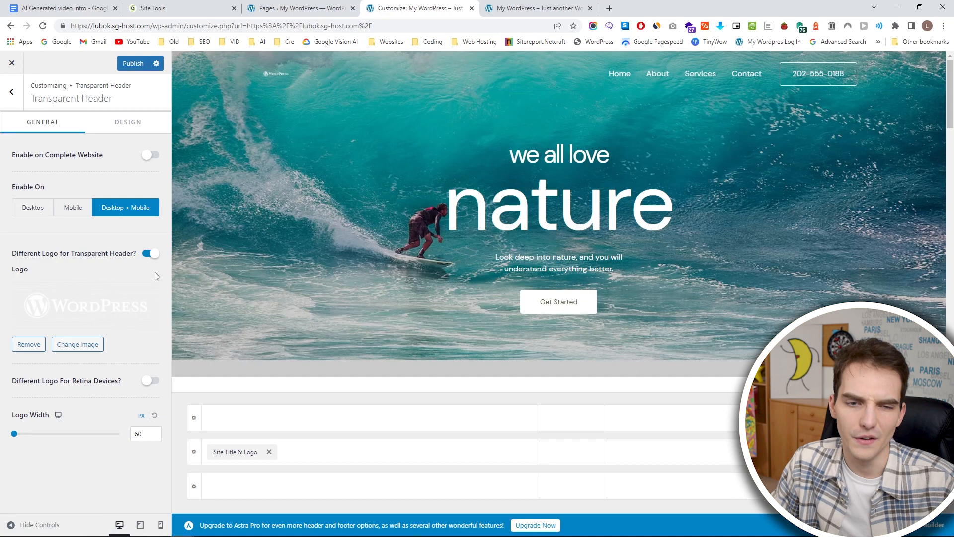
# Set the transparent header's logo width to 220 px and publish the changes.
pyautogui.moveTo(14, 436); pyautogui.dragTo(47, 437)
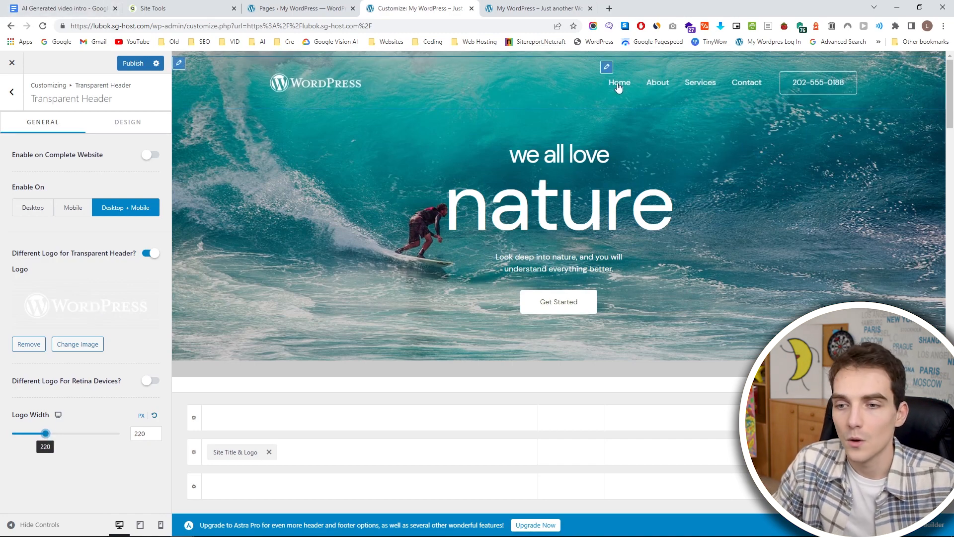
pyautogui.click(607, 67)
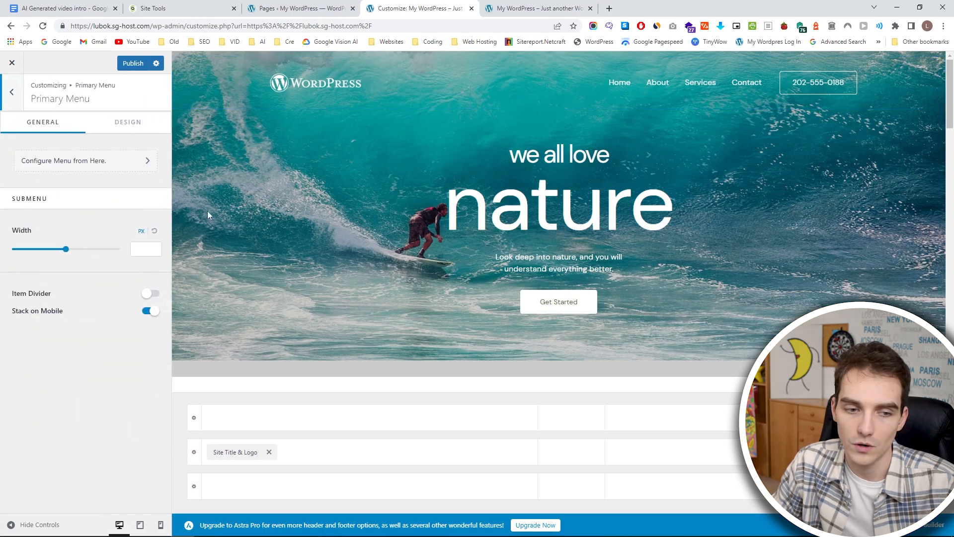
pyautogui.click(133, 63)
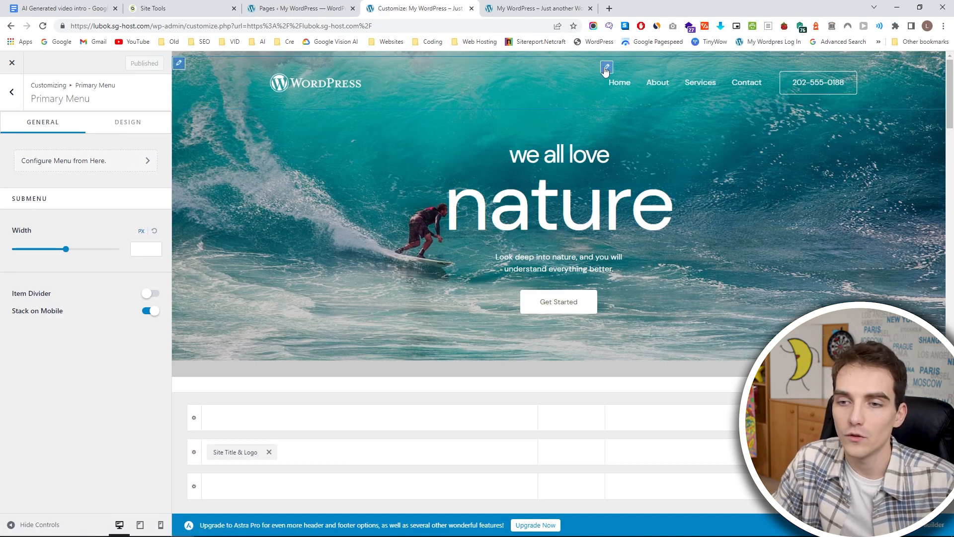
# Look through the theme's menu locations and bring up the settings of the header's phone button.
pyautogui.click(106, 169)
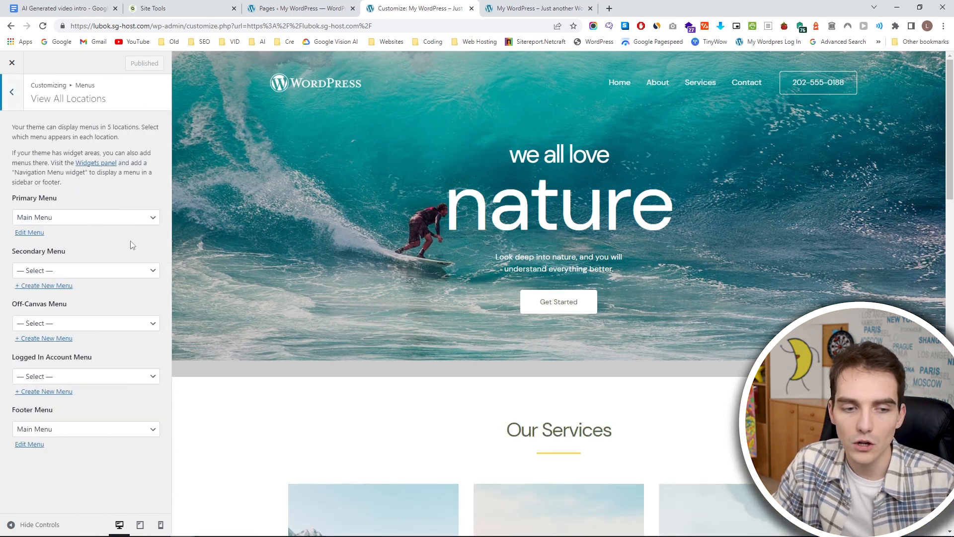
pyautogui.scroll(-5, 293, 268)
pyautogui.scroll(5, 528, 130)
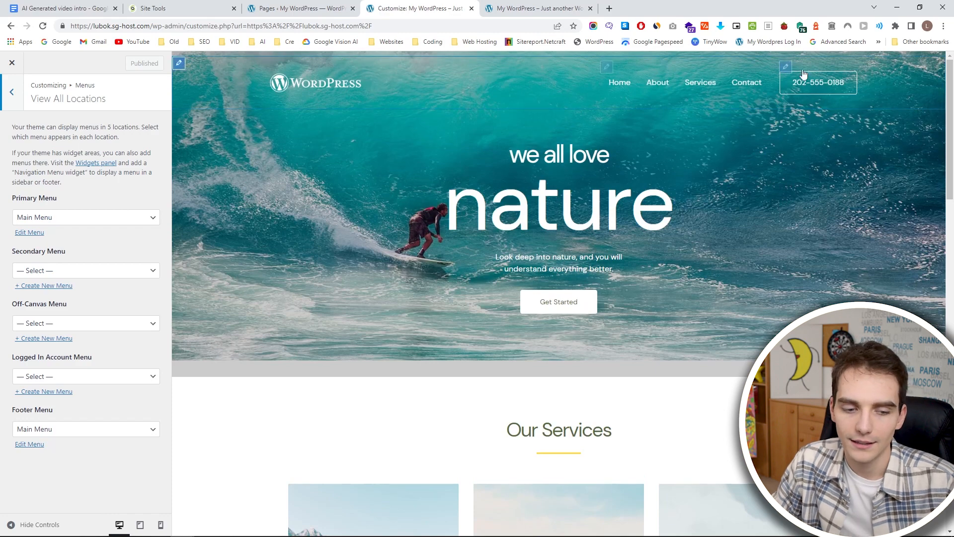
pyautogui.click(786, 67)
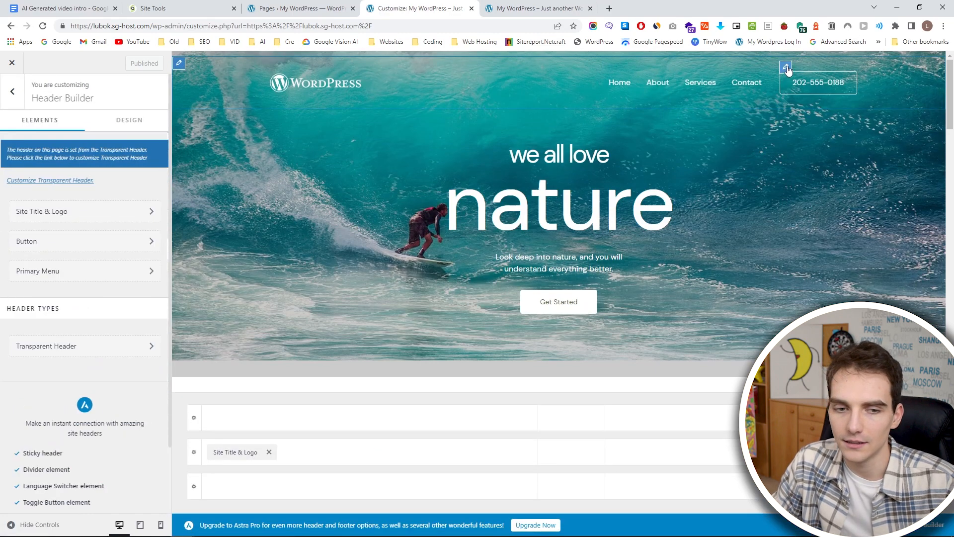
pyautogui.click(787, 67)
pyautogui.moveTo(789, 70)
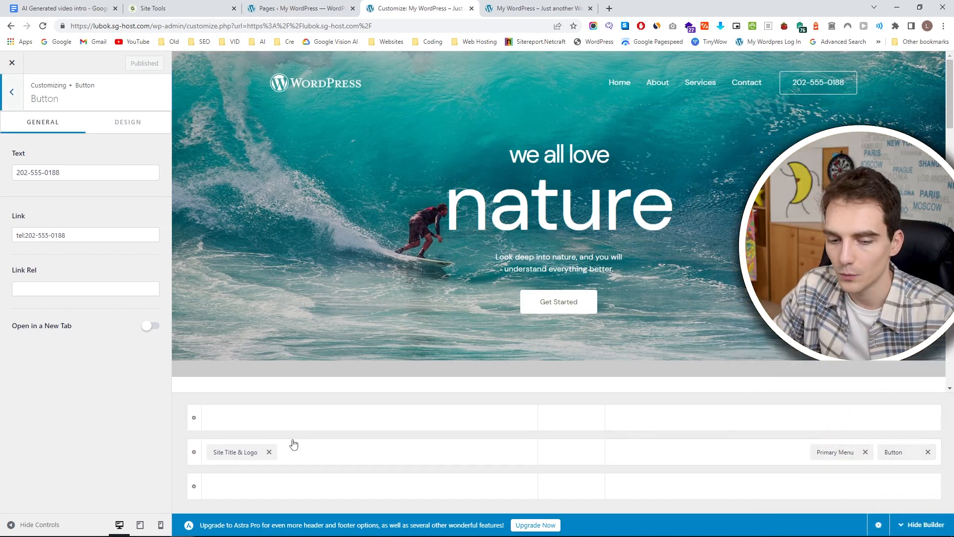
# Try the site logo in the header row's center, return it to the left area, and remove the phone button from the header.
pyautogui.moveTo(245, 452); pyautogui.dragTo(564, 460)
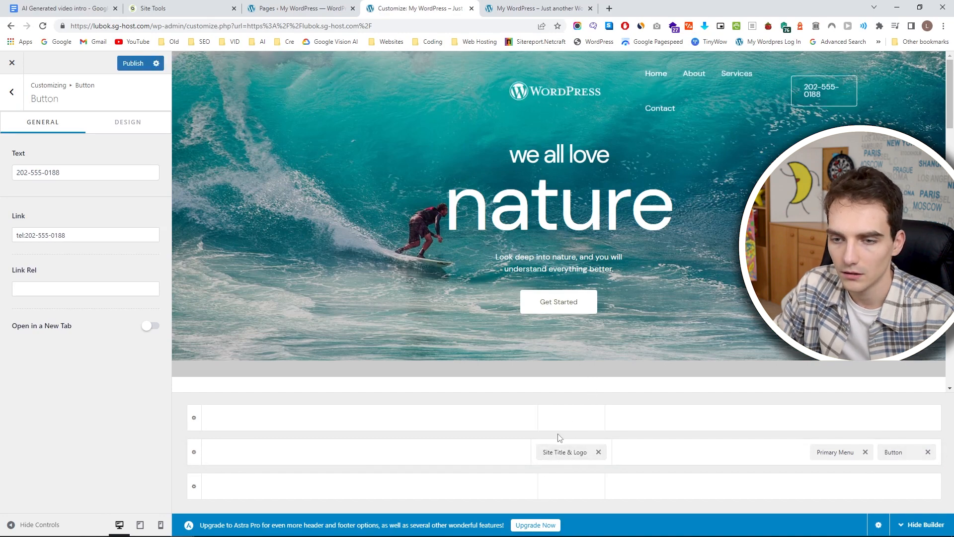
pyautogui.moveTo(560, 454); pyautogui.dragTo(303, 463)
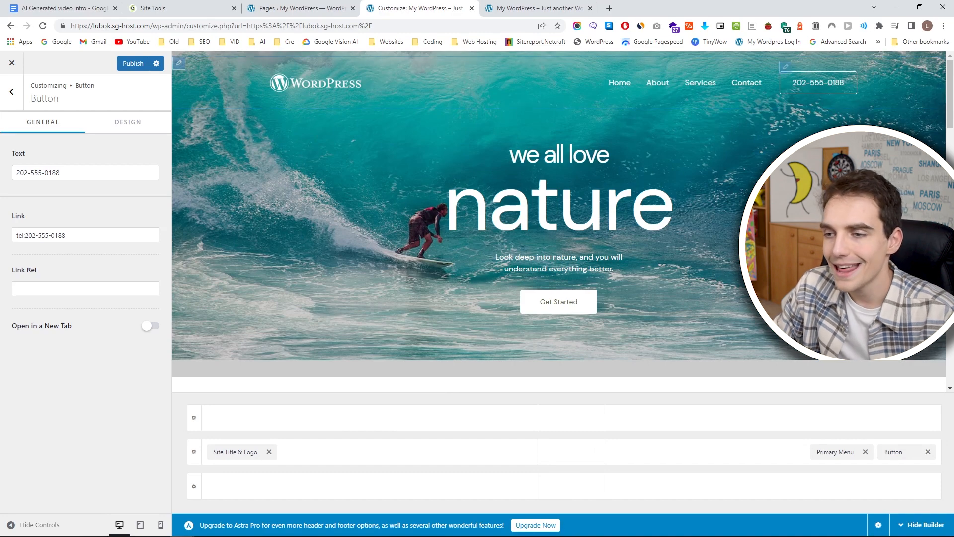
pyautogui.click(928, 453)
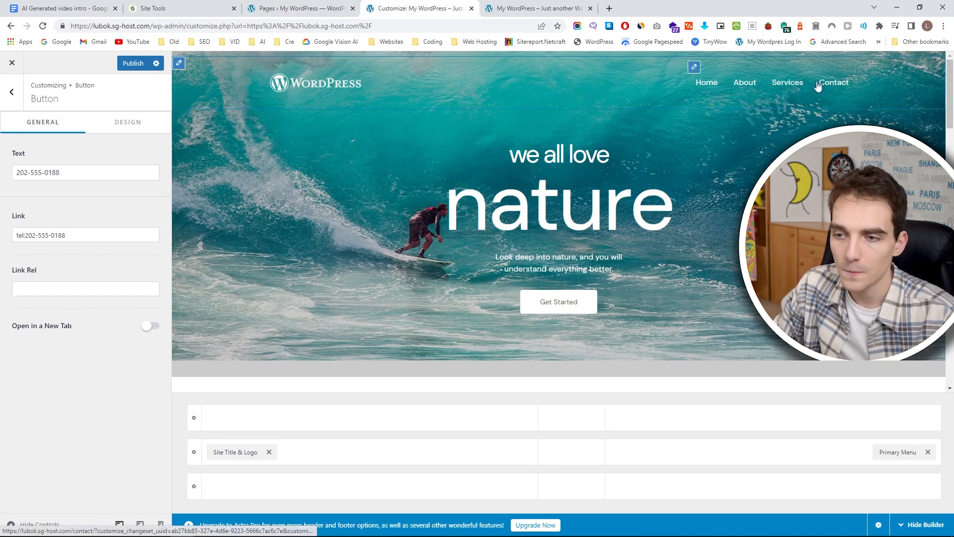
# Open the Main Menu assigned to the Primary Menu location for editing, keeping that assignment.
pyautogui.click(892, 453)
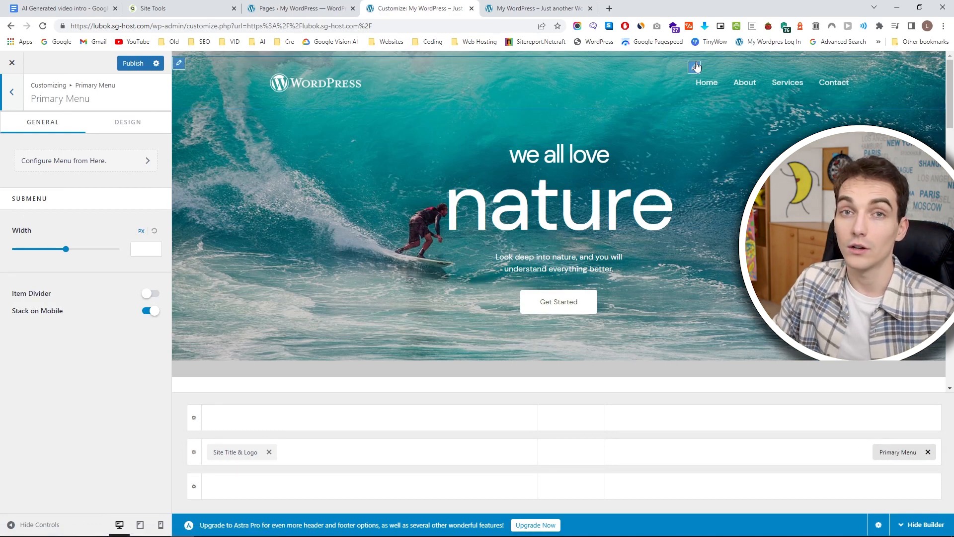
pyautogui.click(88, 160)
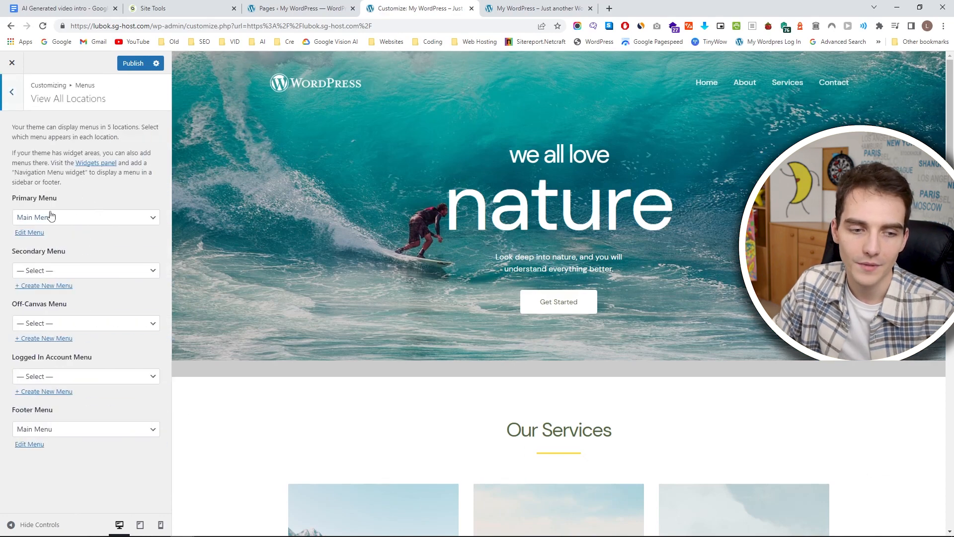
pyautogui.click(51, 220)
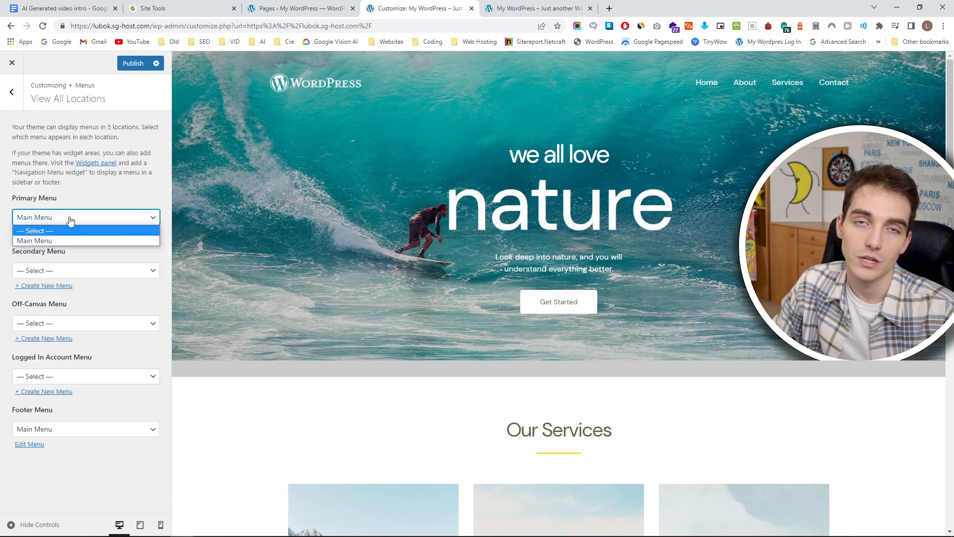
pyautogui.click(88, 154)
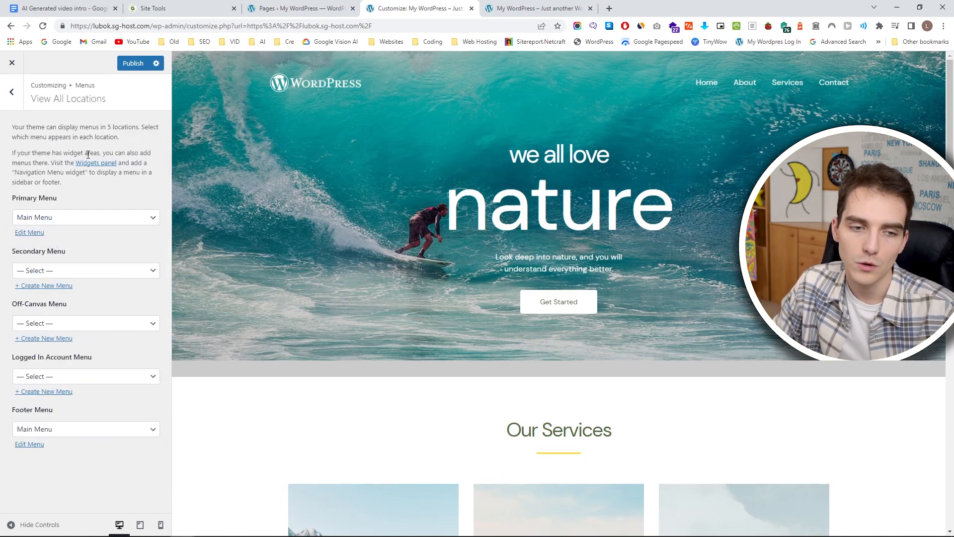
pyautogui.click(36, 240)
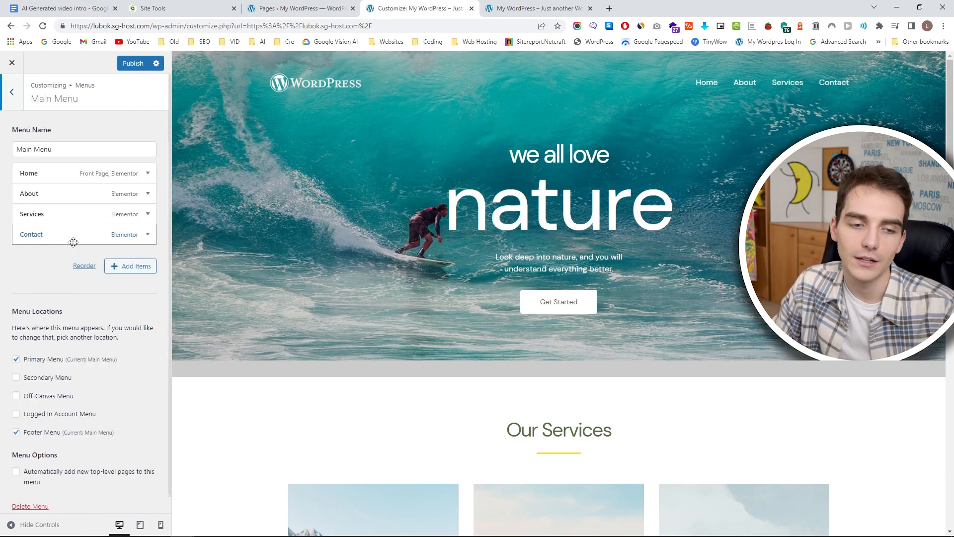
# Reorder the Main Menu items, trying out nested submenu items, to end with Home, Contact, Services, About at one level.
pyautogui.moveTo(67, 173); pyautogui.dragTo(54, 199)
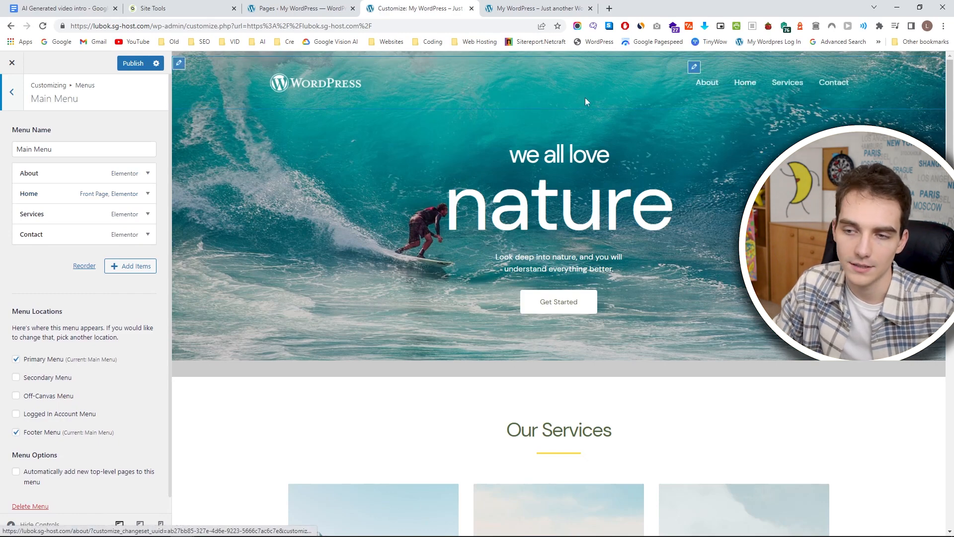
pyautogui.moveTo(26, 174); pyautogui.dragTo(23, 238)
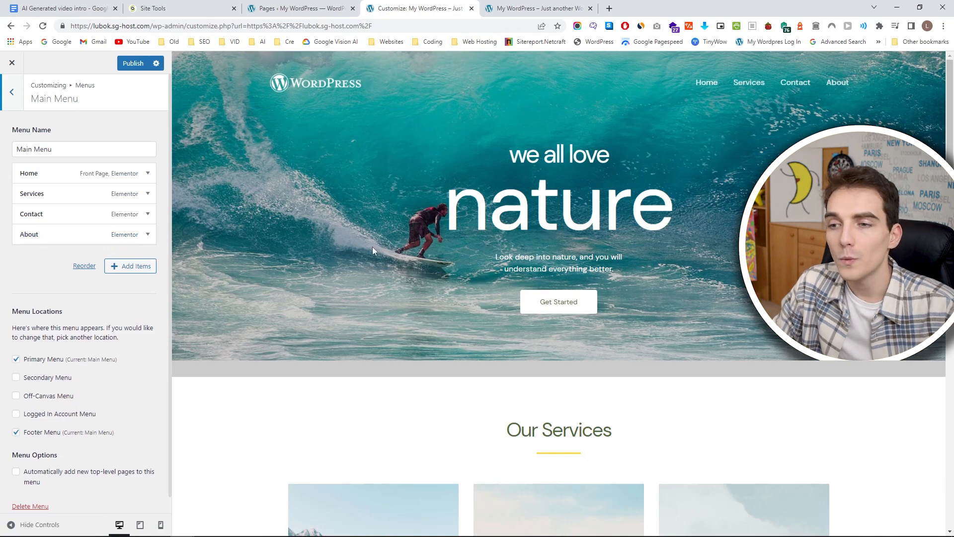
pyautogui.moveTo(43, 199); pyautogui.dragTo(49, 236)
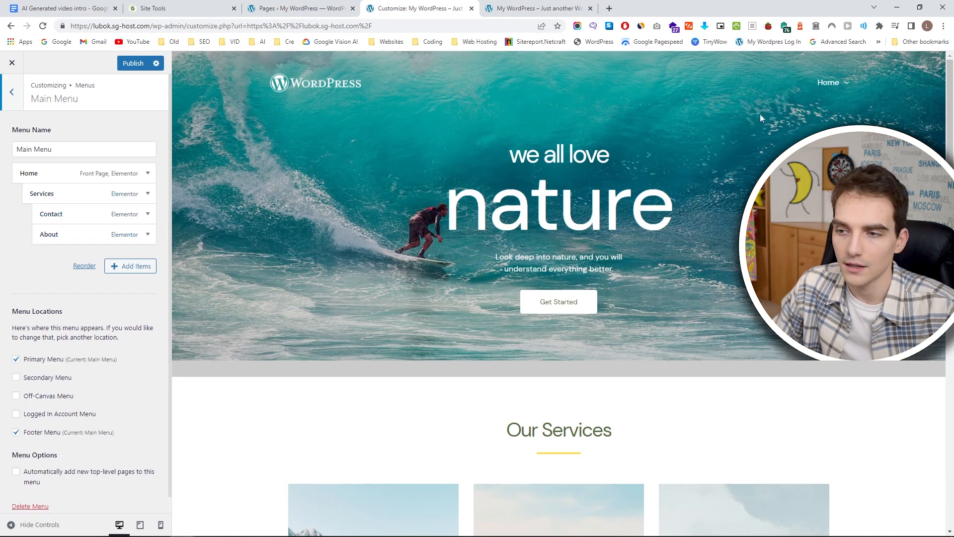
pyautogui.moveTo(830, 88)
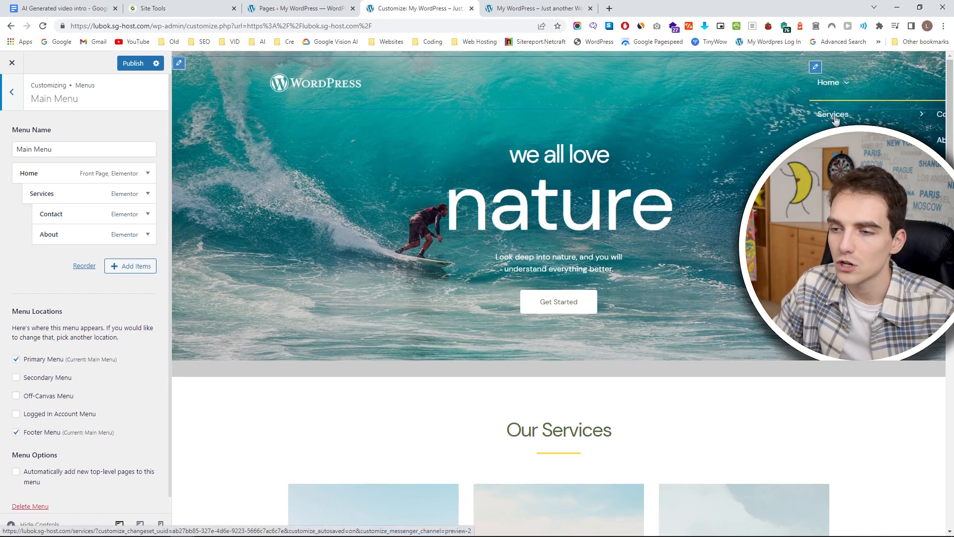
pyautogui.moveTo(92, 201); pyautogui.dragTo(50, 195)
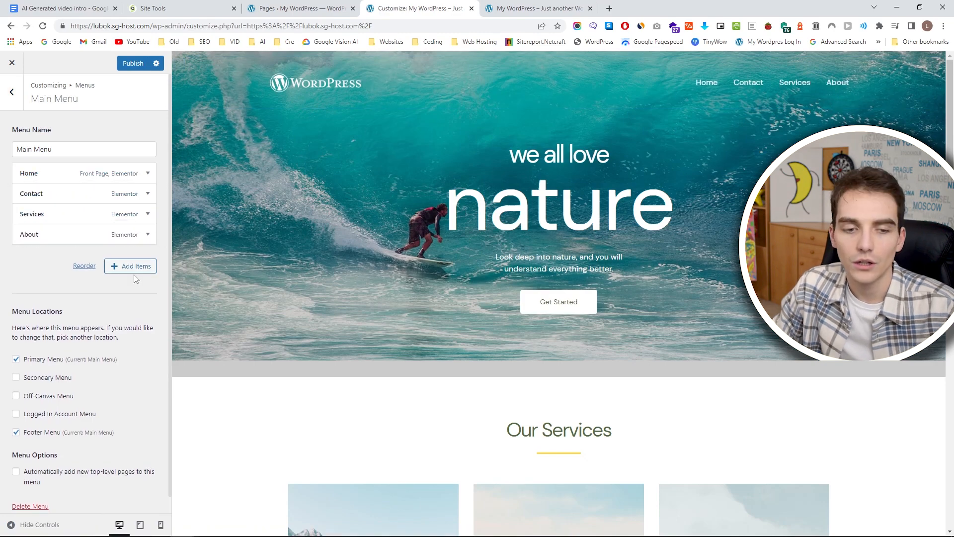
# Add the existing Sample Page to the end of the Main Menu and publish the changes.
pyautogui.click(132, 268)
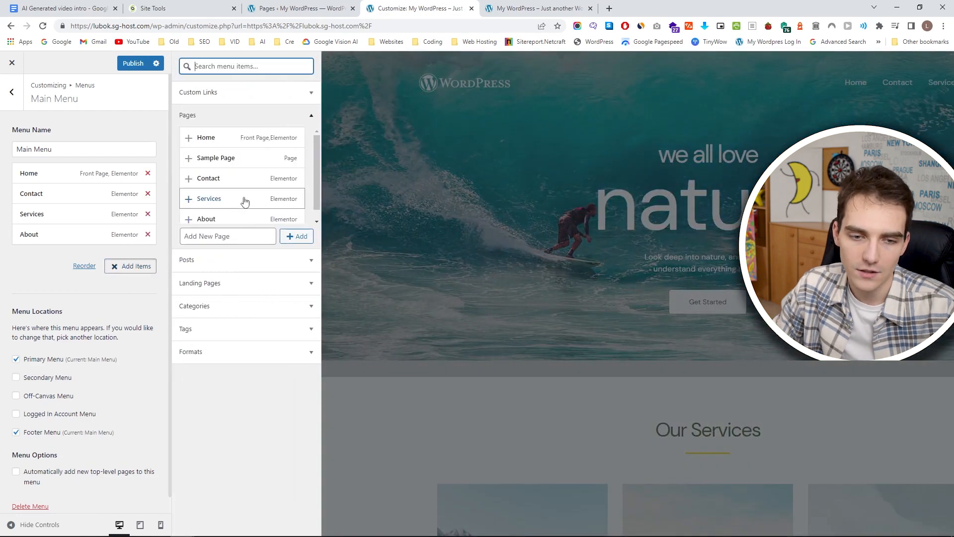
pyautogui.click(237, 148)
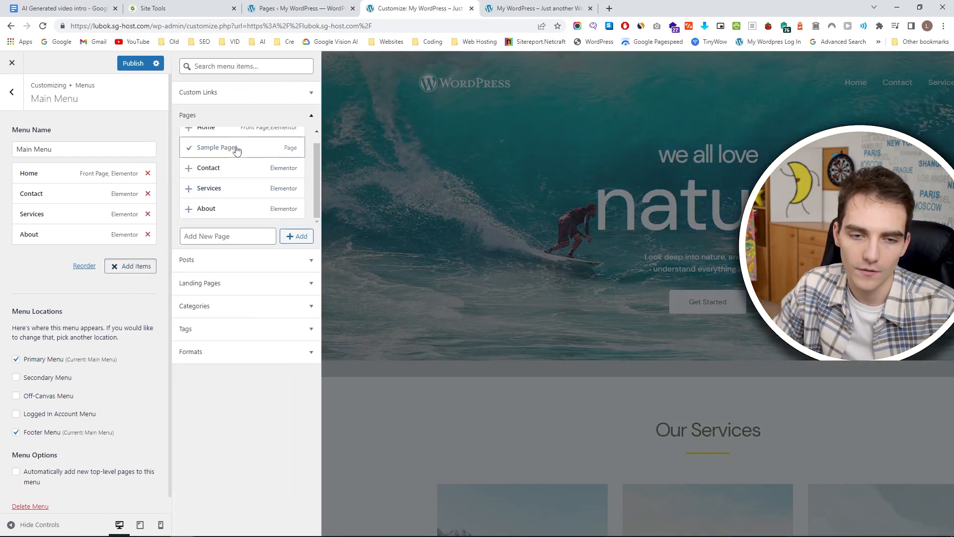
pyautogui.click(300, 239)
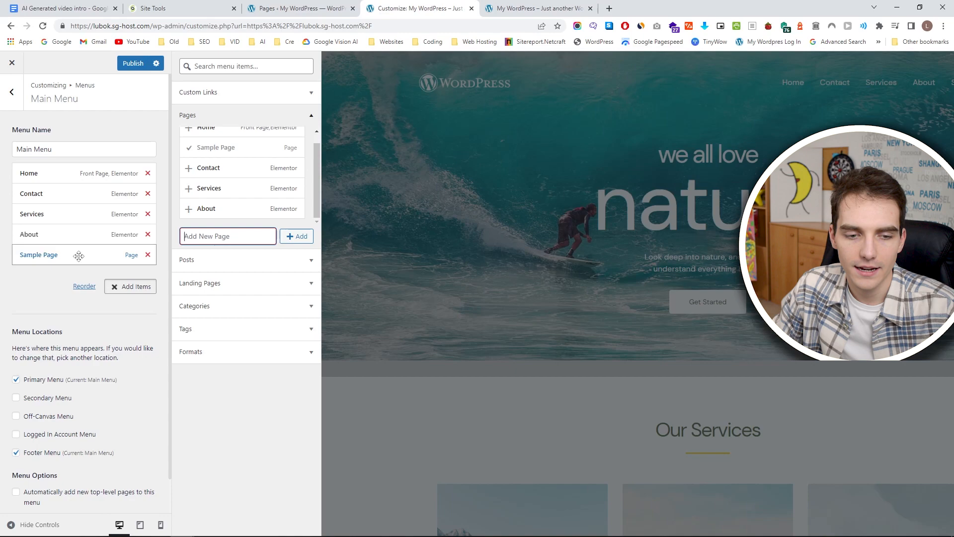
pyautogui.click(383, 159)
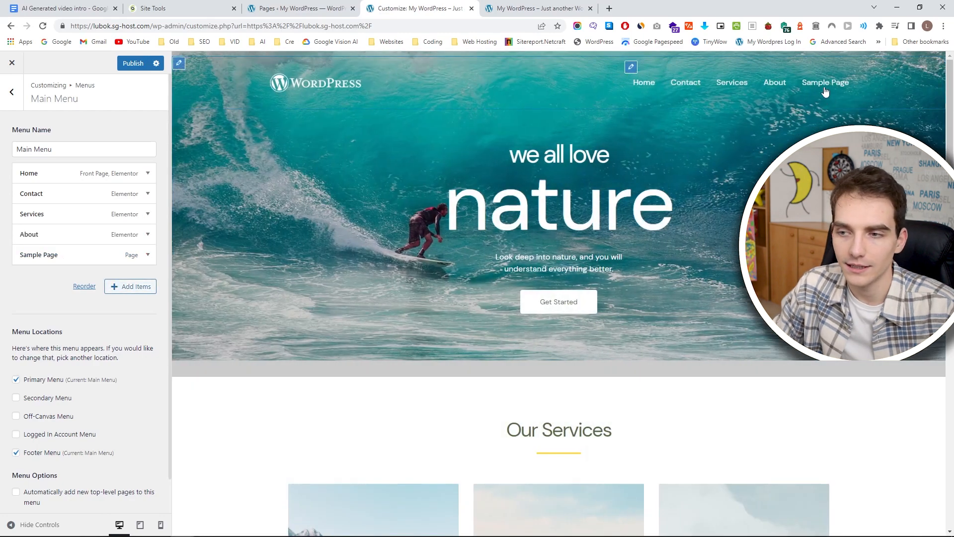
pyautogui.click(135, 65)
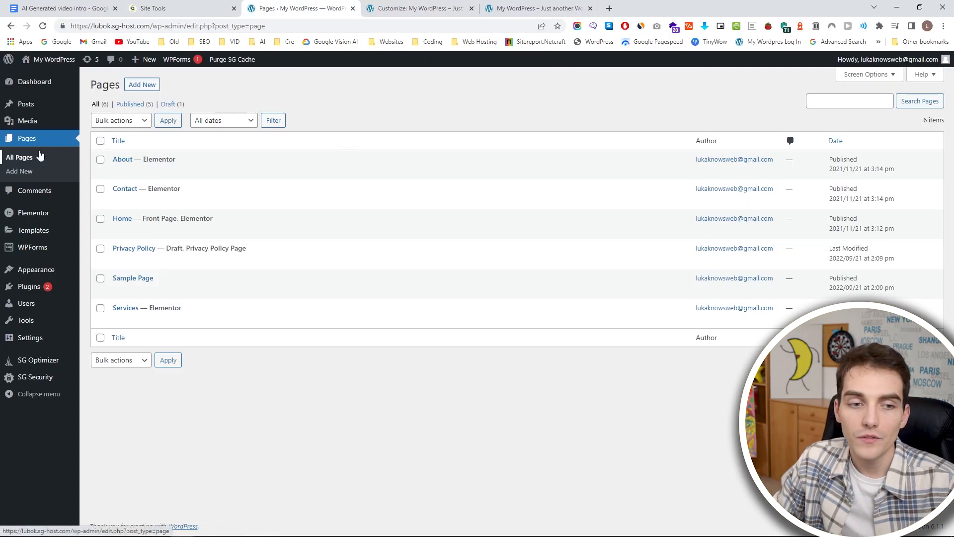
# Go to the posts list in the WordPress dashboard and start a new post titled "Title".
pyautogui.moveTo(51, 106)
pyautogui.click(51, 106)
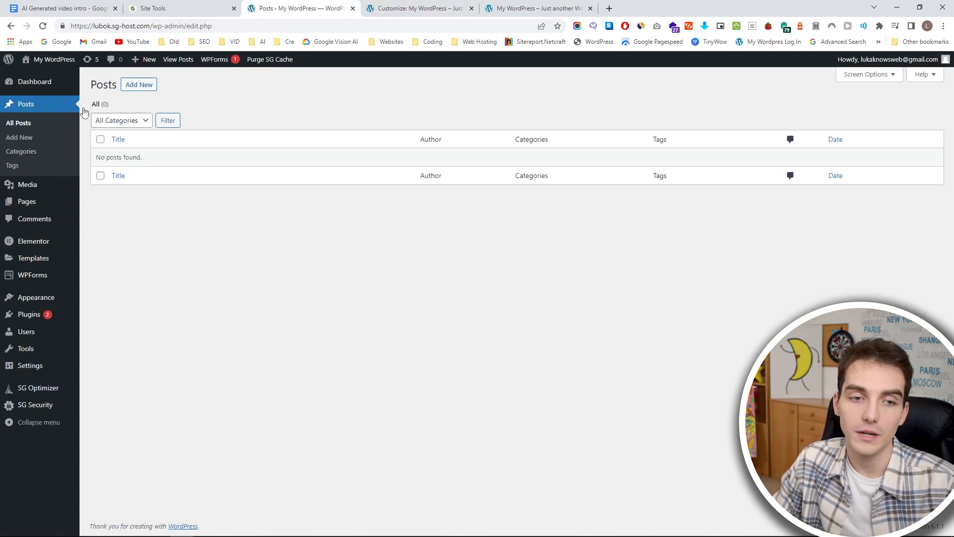
pyautogui.click(138, 86)
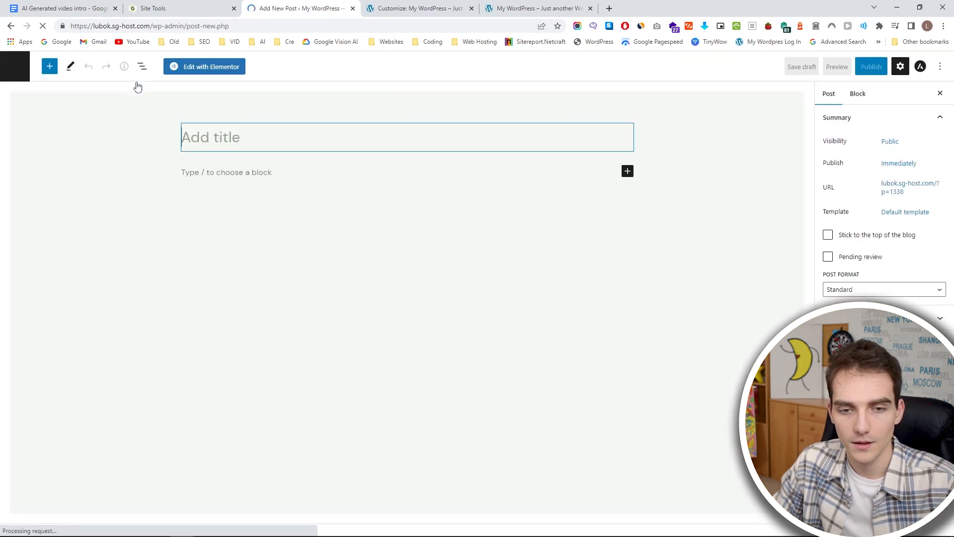
pyautogui.write('A')
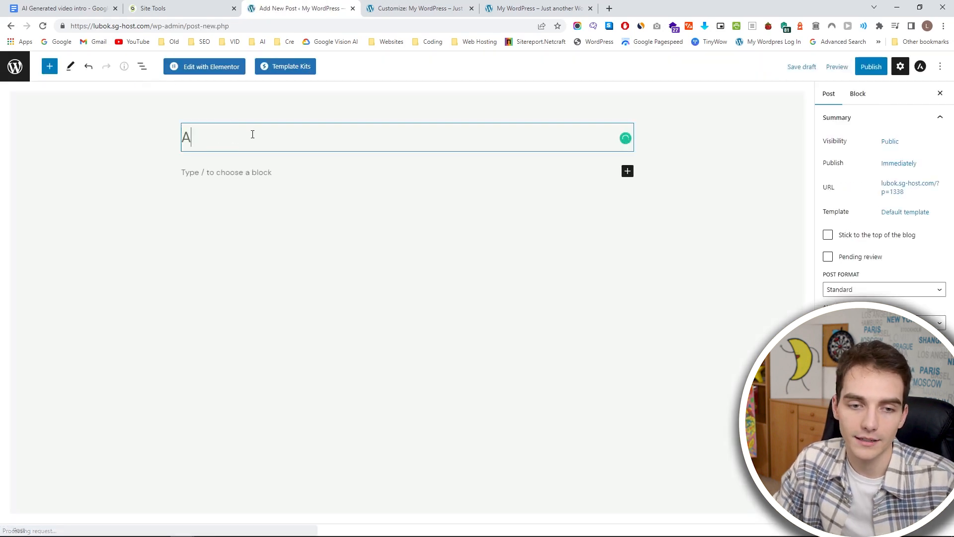
pyautogui.press('BackSpace')
pyautogui.write('T')
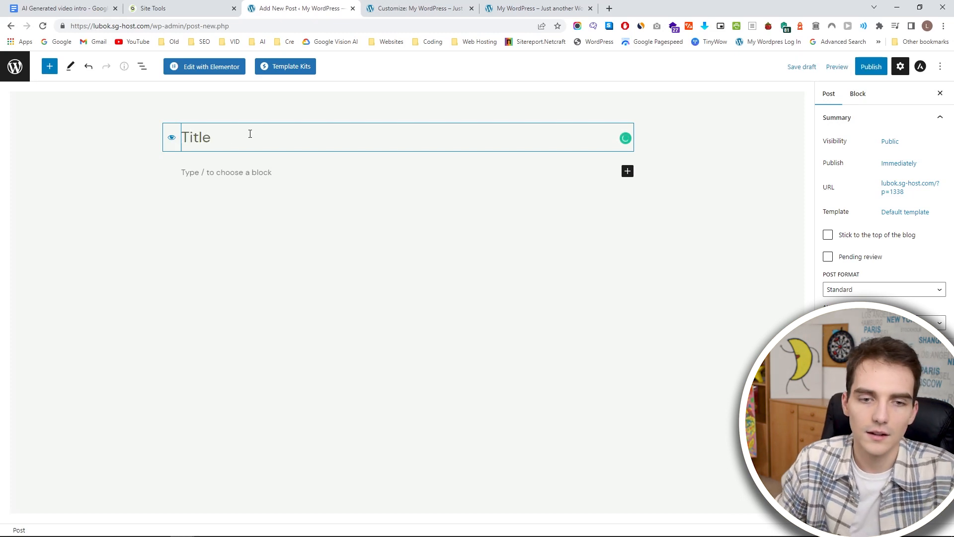
# Insert an Image block below the post title, with an empty Paragraph block beneath it.
pyautogui.click(629, 173)
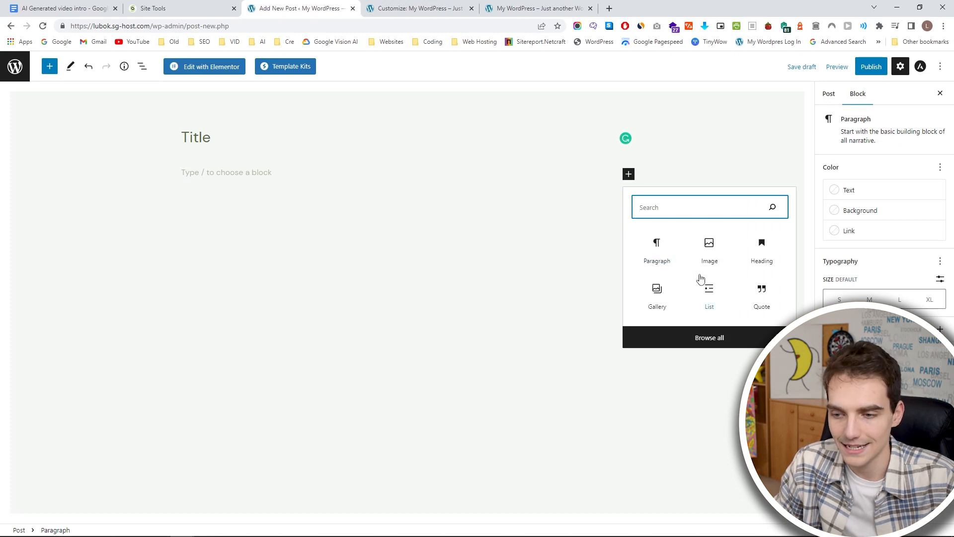
pyautogui.click(710, 248)
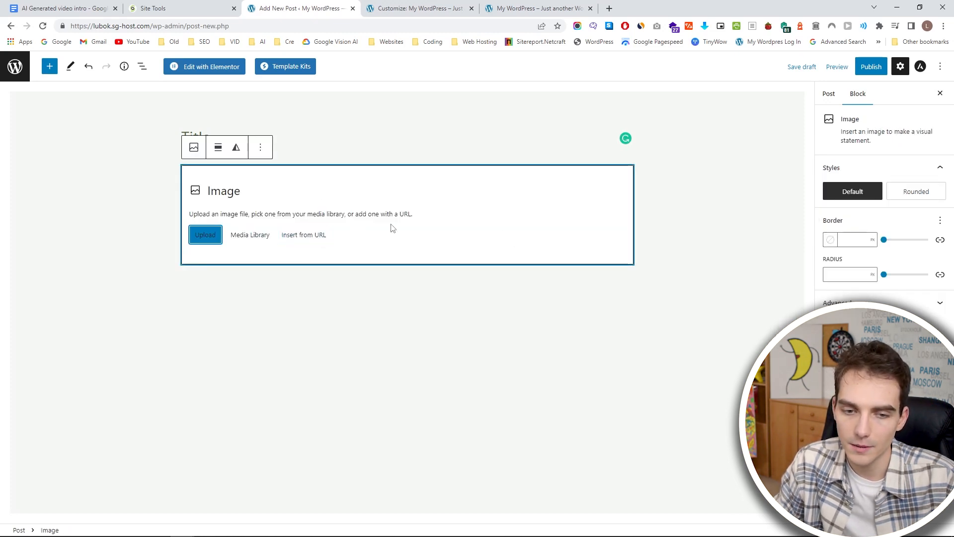
pyautogui.click(415, 278)
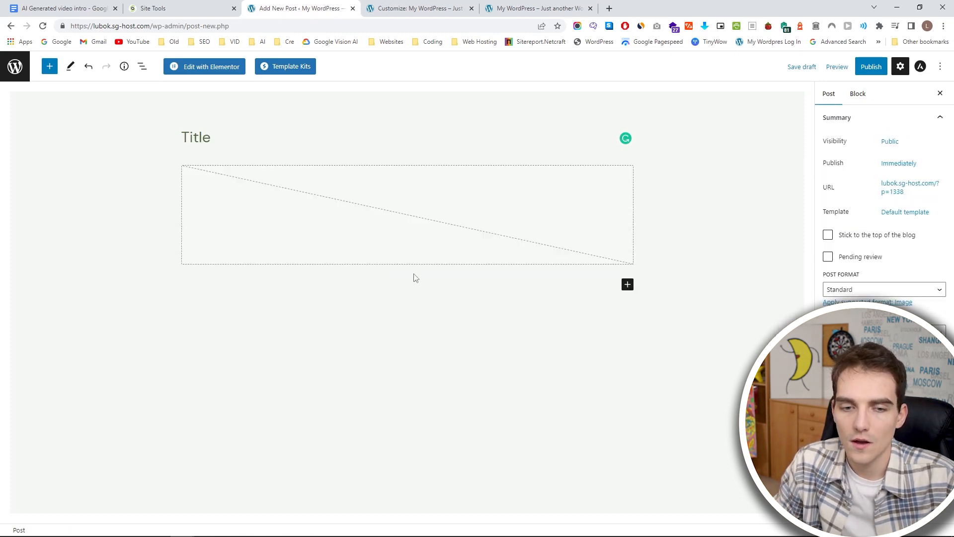
pyautogui.click(628, 285)
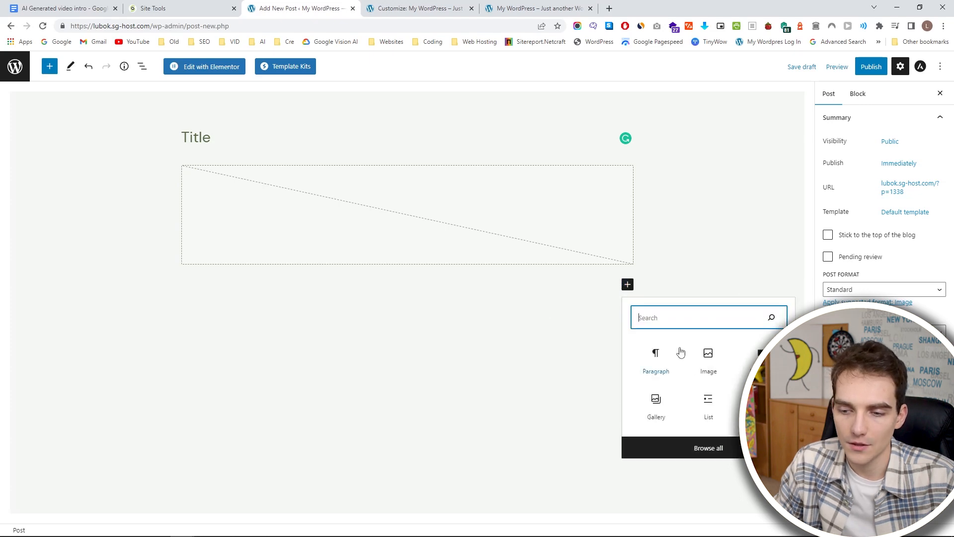
pyautogui.click(656, 368)
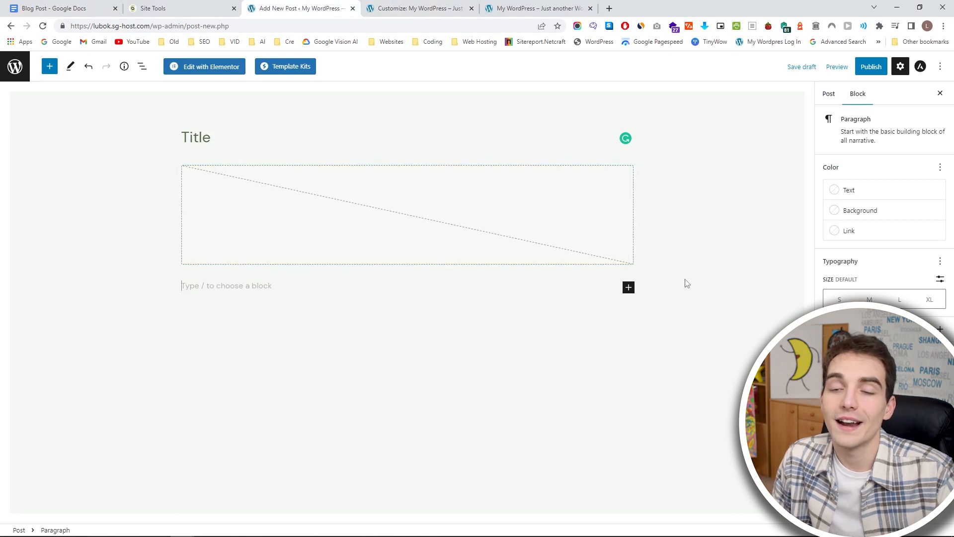
pyautogui.click(627, 288)
pyautogui.click(507, 312)
pyautogui.click(239, 288)
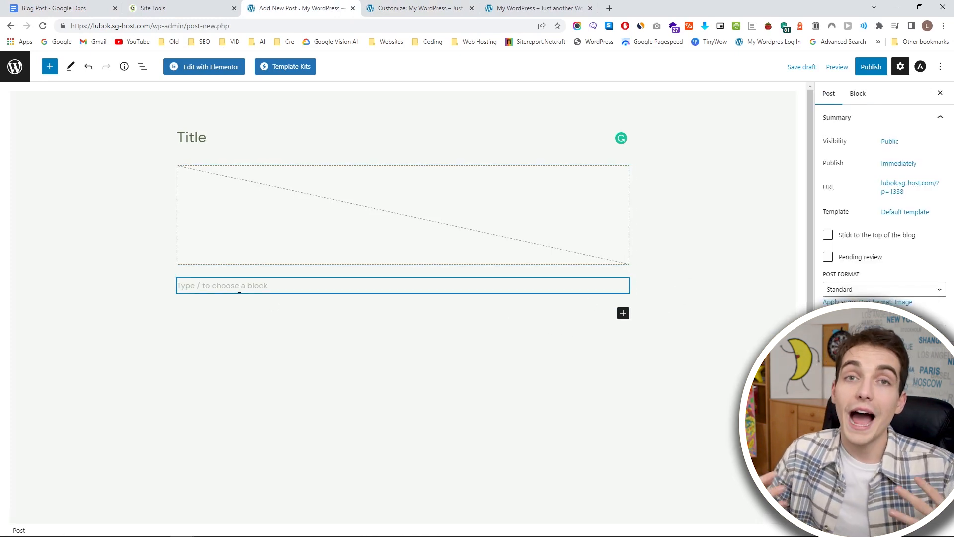
# Switch to the Blog Post document in Google Docs and look through its article on surf destinations.
pyautogui.click(62, 8)
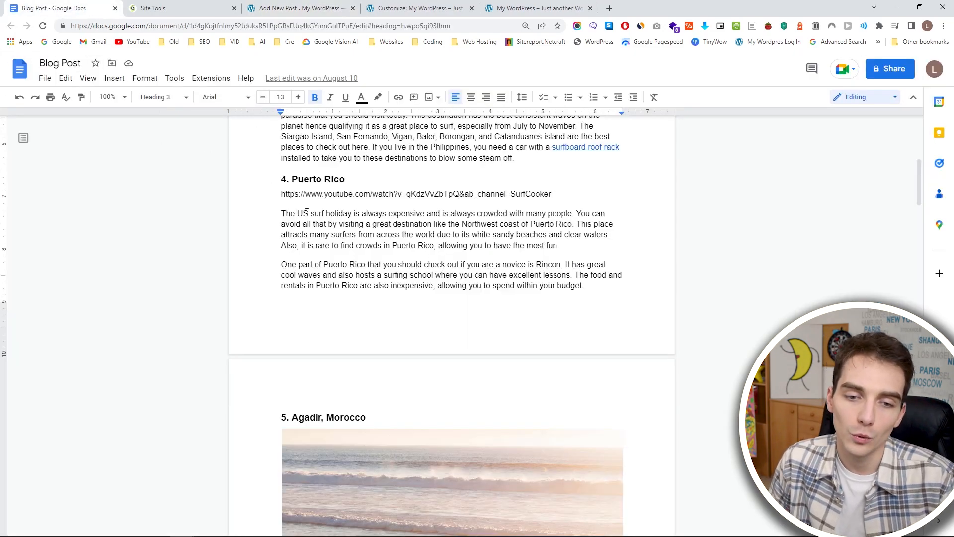
pyautogui.scroll(7, 307, 213)
pyautogui.moveTo(282, 194); pyautogui.dragTo(381, 270)
pyautogui.scroll(-15, 382, 271)
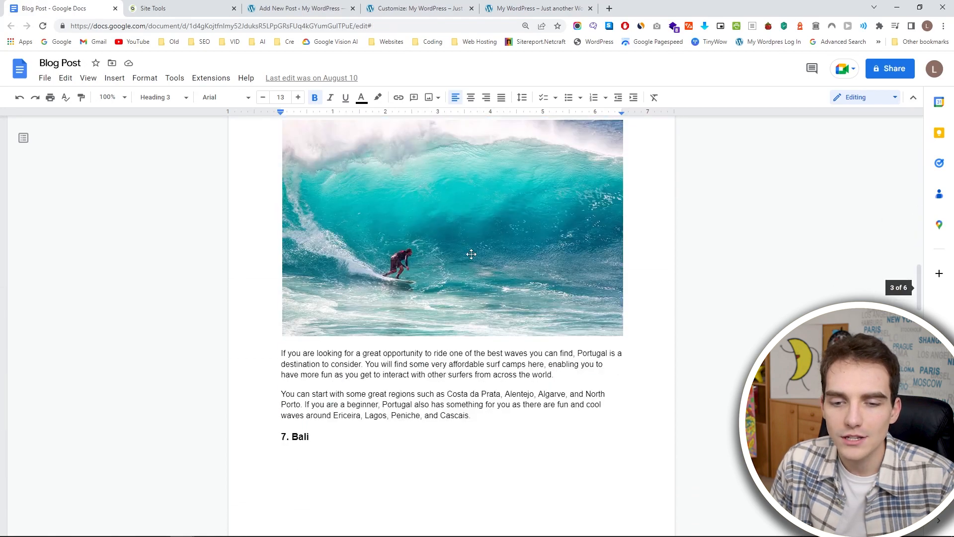
pyautogui.scroll(-15, 453, 257)
pyautogui.moveTo(453, 256); pyautogui.dragTo(445, 376)
pyautogui.middleClick(444, 371)
pyautogui.click(392, 204)
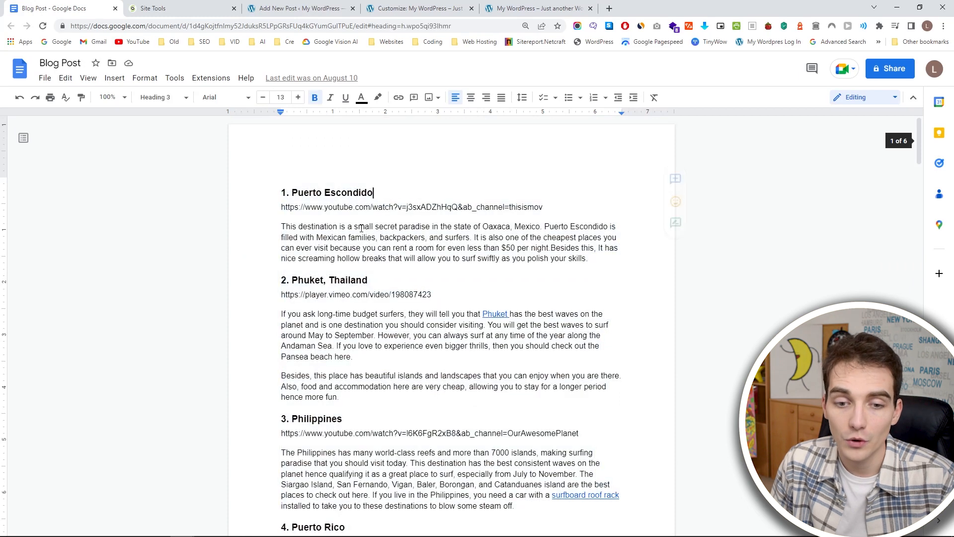
# Return to the WordPress post editor, delete the empty Image block and paste the copied Blog Post article into the paragraph.
pyautogui.click(432, 6)
pyautogui.click(529, 6)
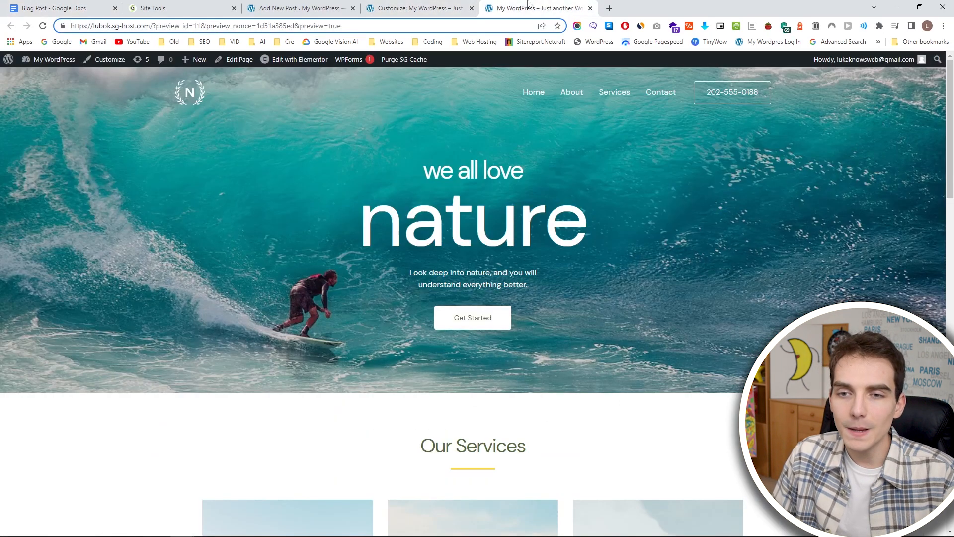
pyautogui.click(314, 6)
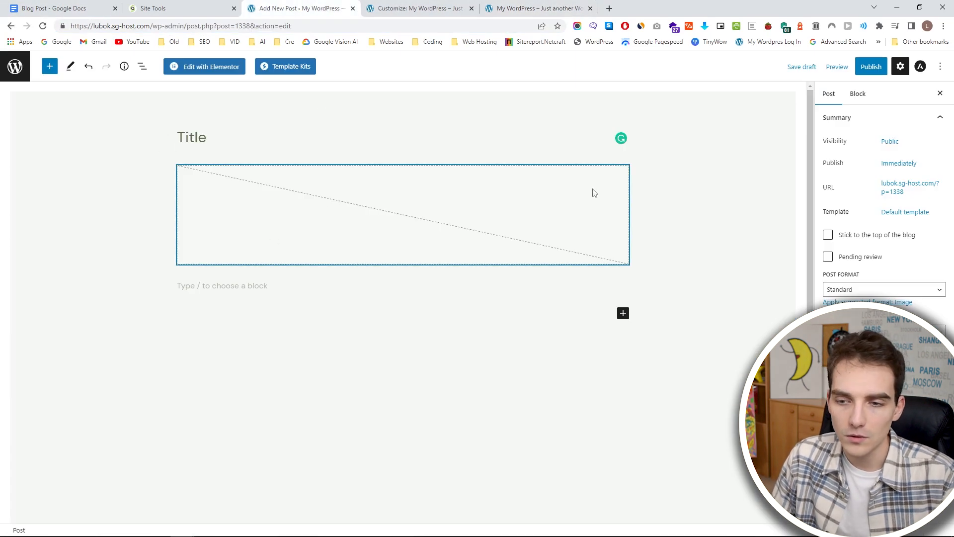
pyautogui.click(581, 194)
pyautogui.press('Delete')
pyautogui.click(340, 173)
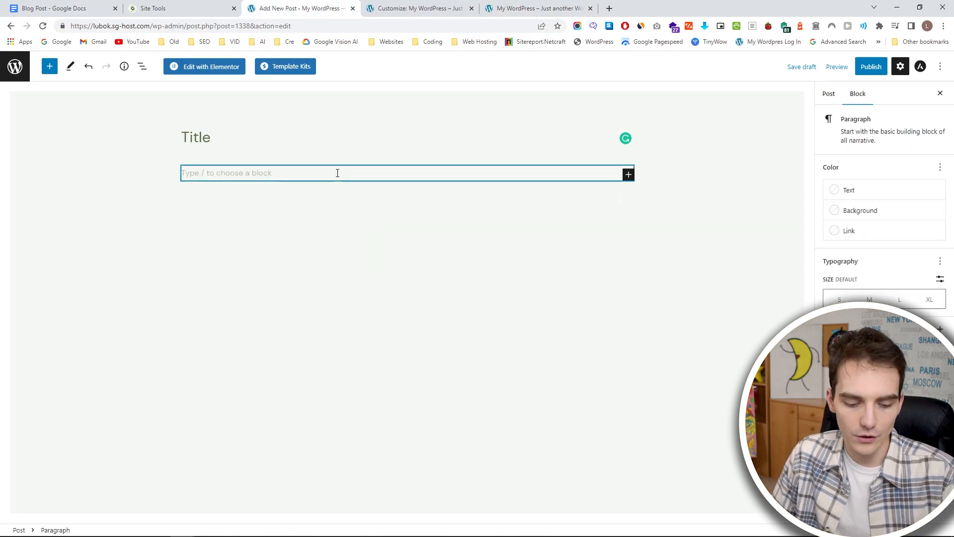
pyautogui.hotkey('ctrl', 'v')
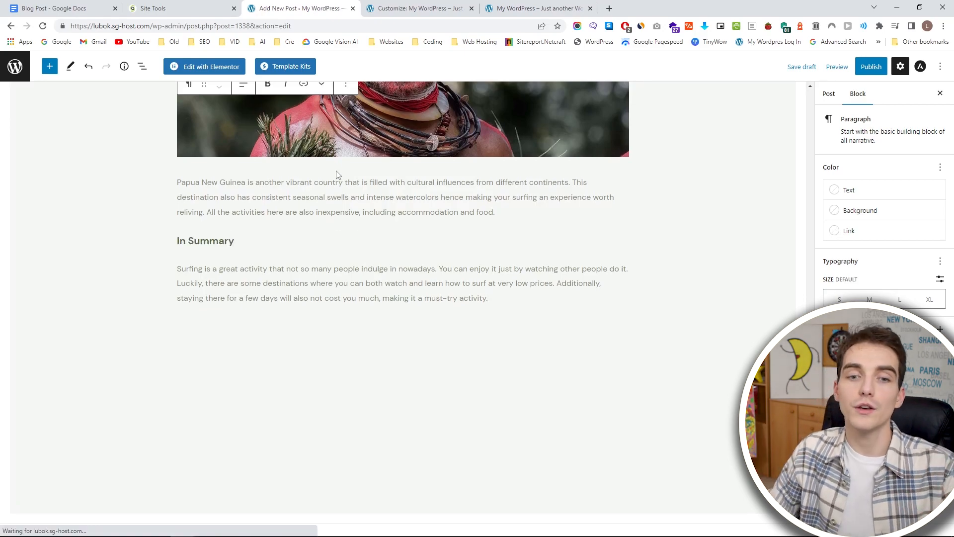
# Look through the pasted article in the post editor, examining its headings, embedded videos and images against the Google Docs original.
pyautogui.click(159, 101)
pyautogui.scroll(20, 180, 175)
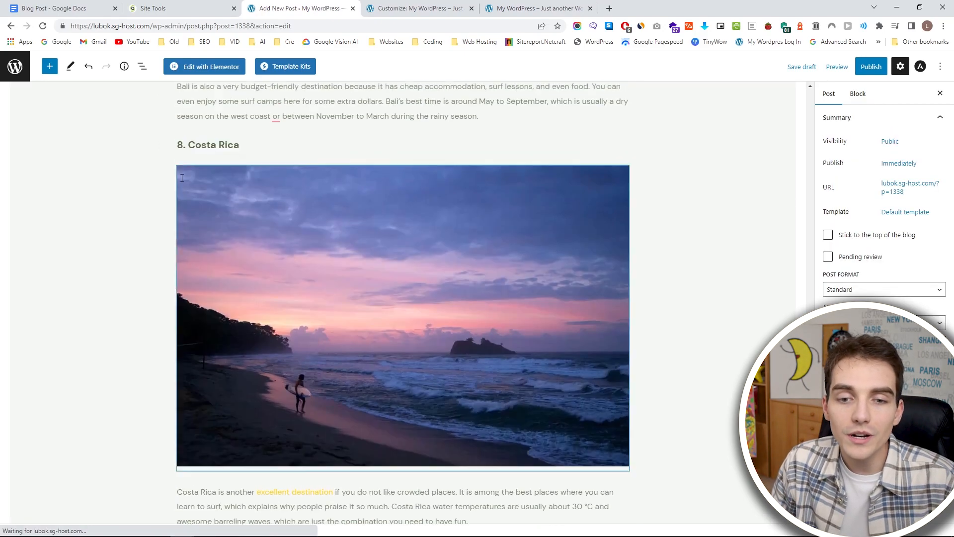
pyautogui.scroll(10, 189, 180)
pyautogui.scroll(-6, 261, 217)
pyautogui.scroll(5, 298, 211)
pyautogui.scroll(20, 311, 208)
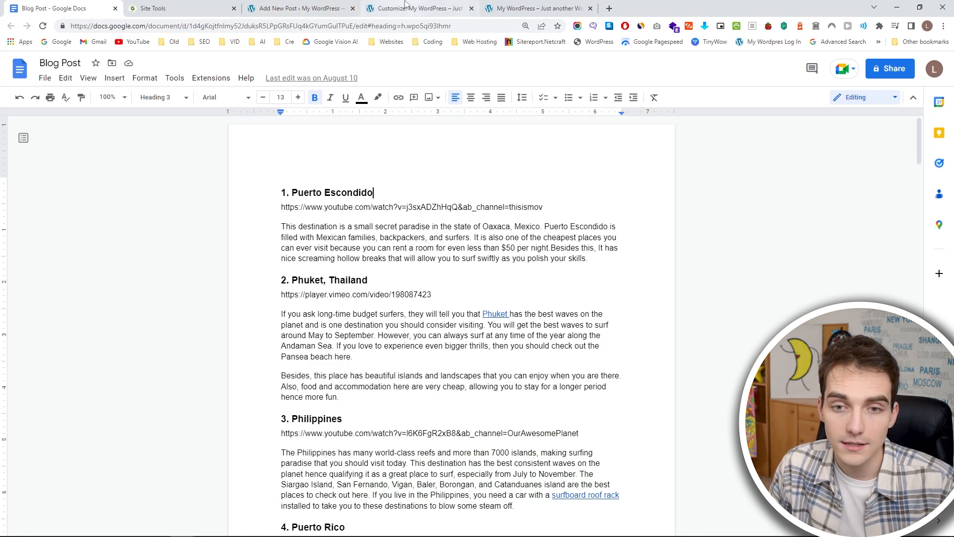
pyautogui.click(312, 8)
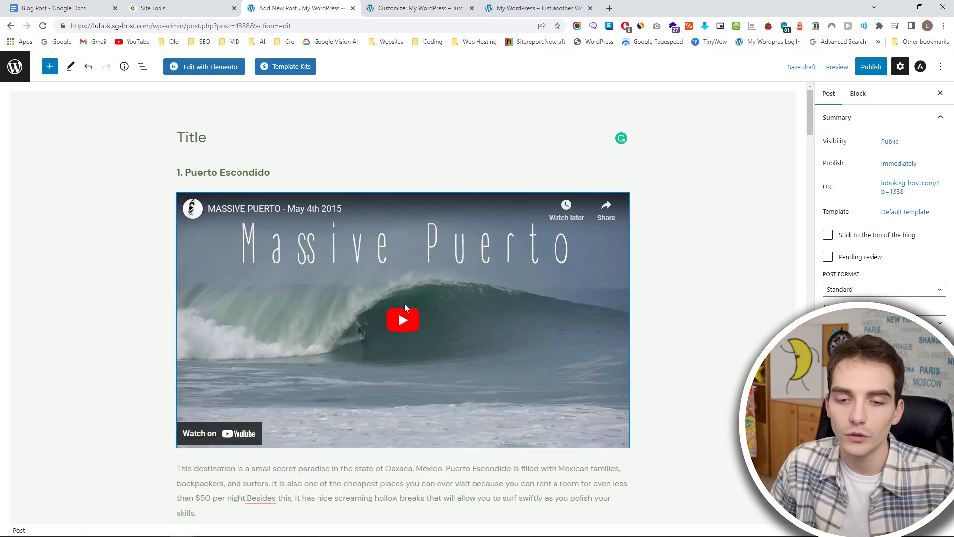
pyautogui.scroll(-1, 405, 305)
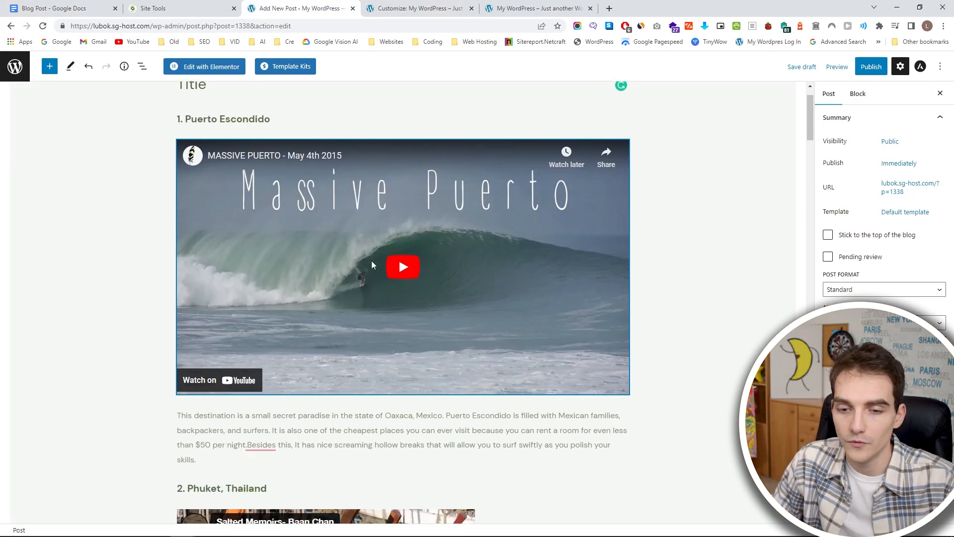
pyautogui.scroll(-8, 452, 274)
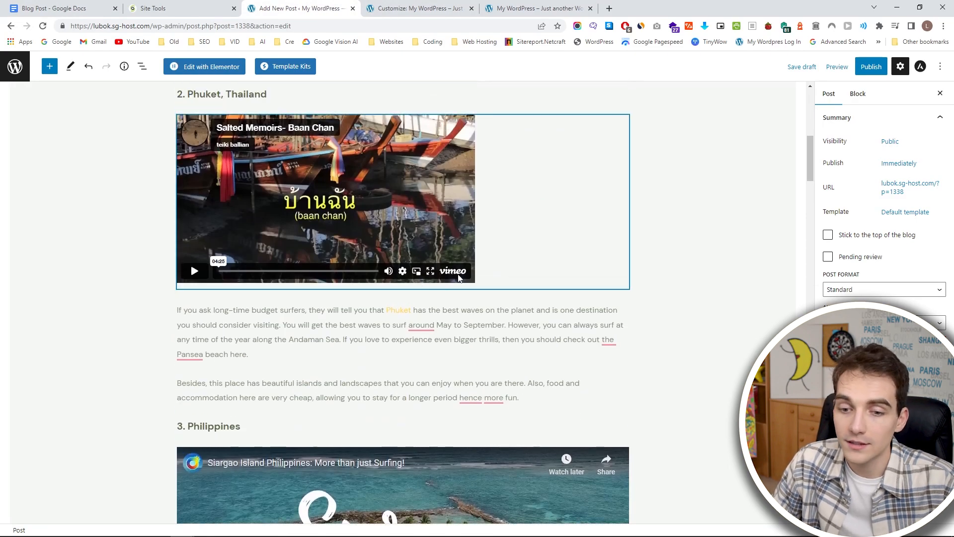
pyautogui.scroll(-15, 459, 278)
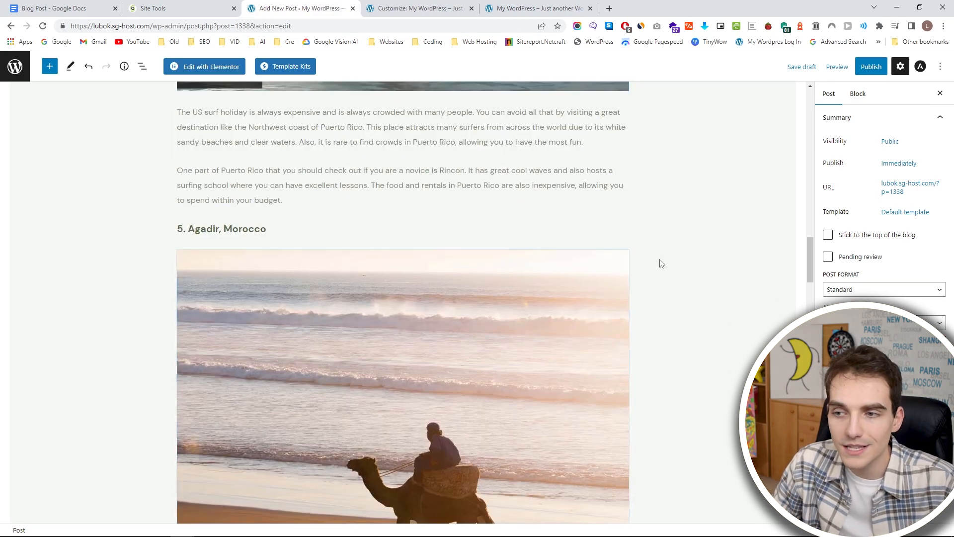
pyautogui.scroll(20, 695, 97)
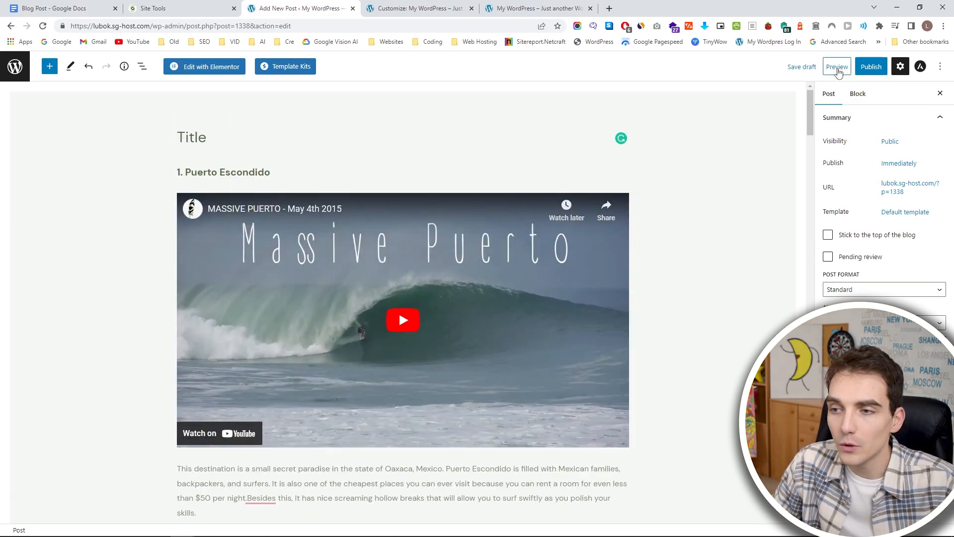
# Preview the post in a new tab and look over its layout on the site.
pyautogui.click(838, 70)
pyautogui.click(764, 164)
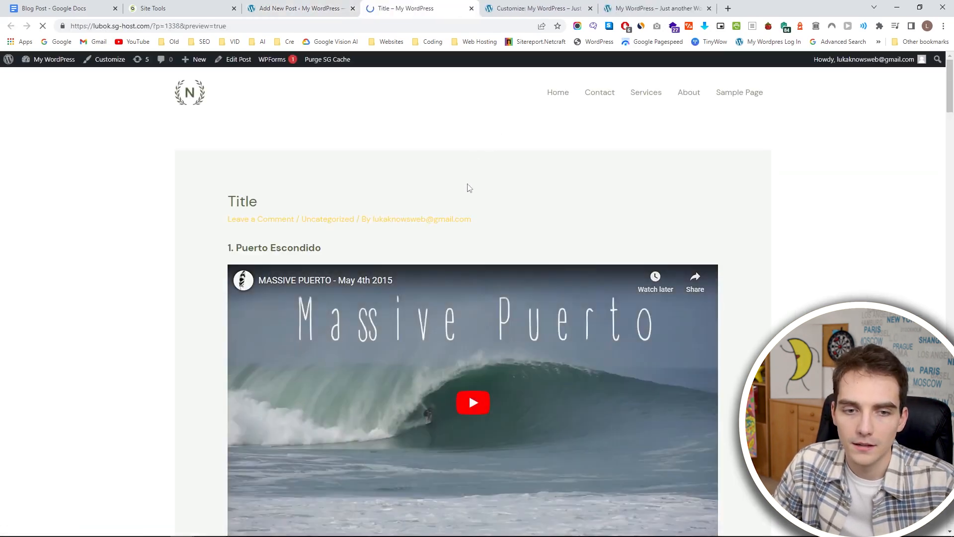
pyautogui.scroll(-20, 423, 187)
pyautogui.scroll(-10, 253, 196)
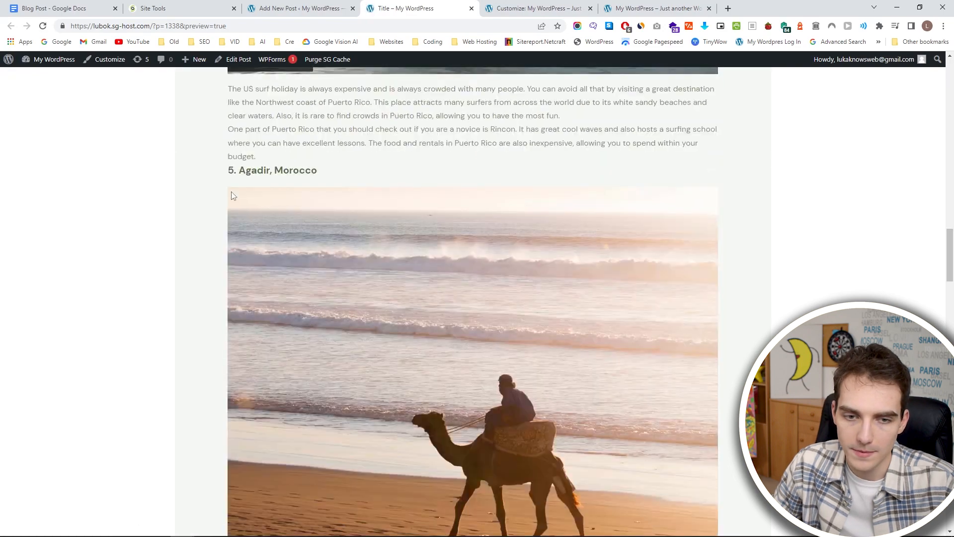
pyautogui.scroll(20, 279, 214)
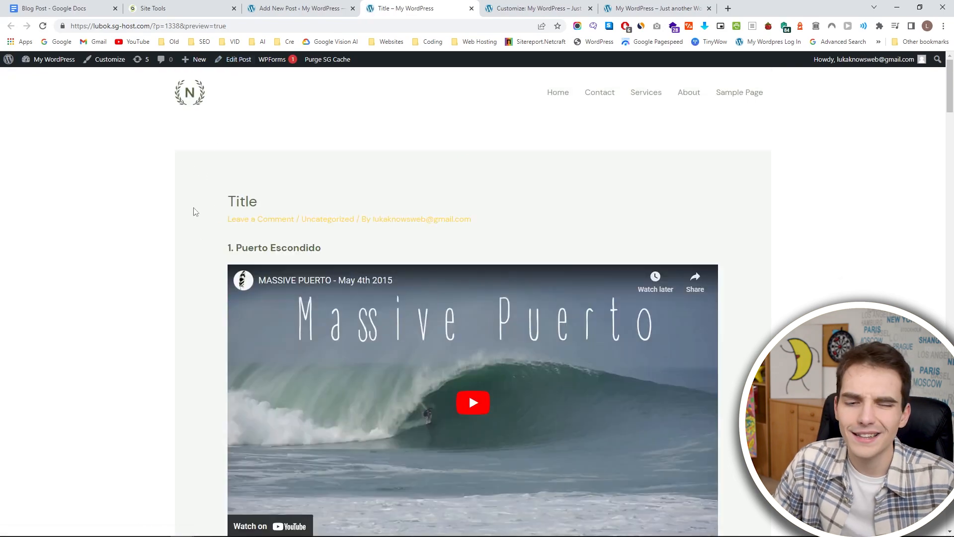
# Open the site's global color settings from the post preview and set the site background and content background to white.
pyautogui.click(107, 60)
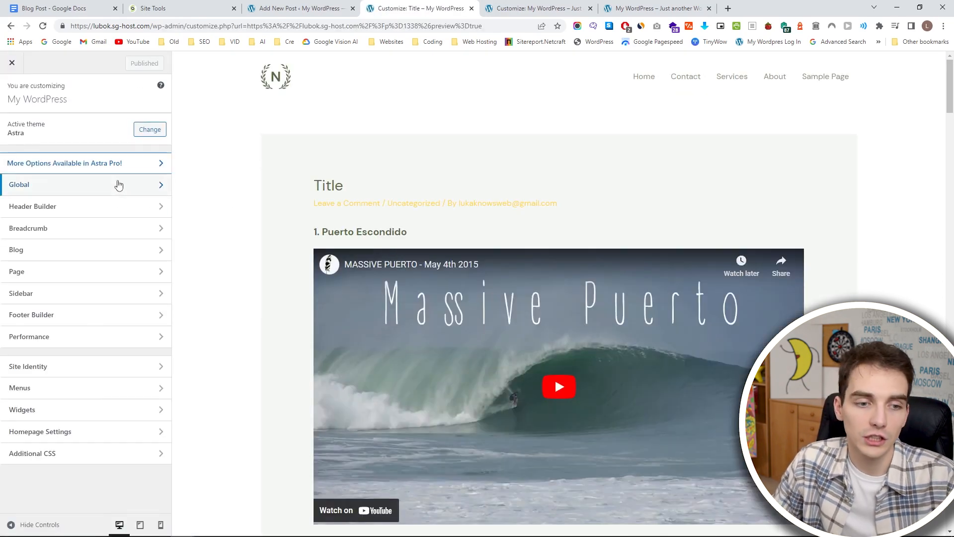
pyautogui.click(118, 185)
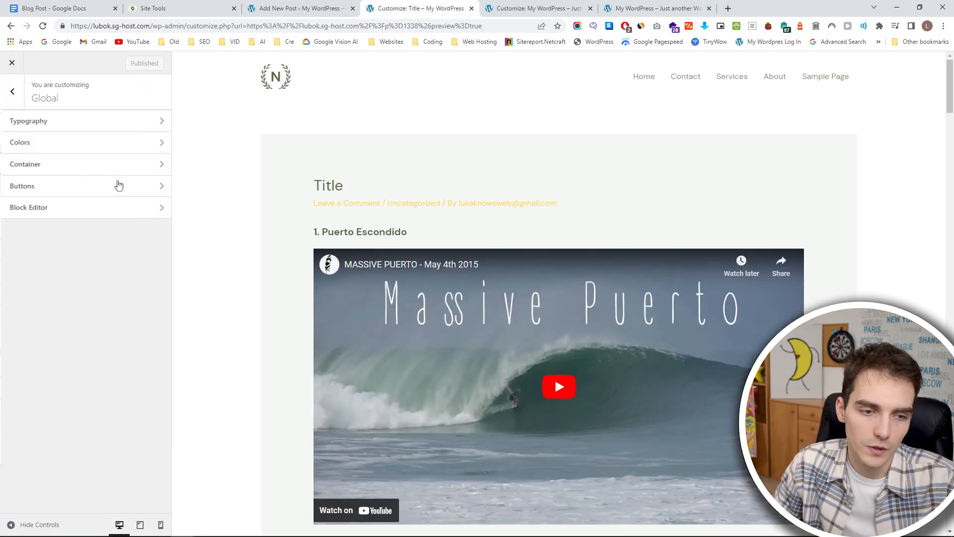
pyautogui.click(105, 145)
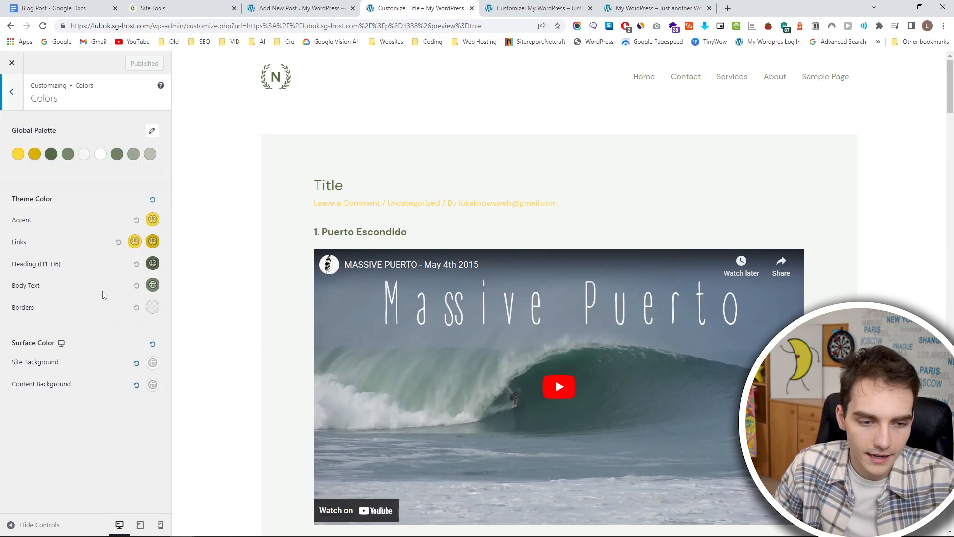
pyautogui.click(153, 363)
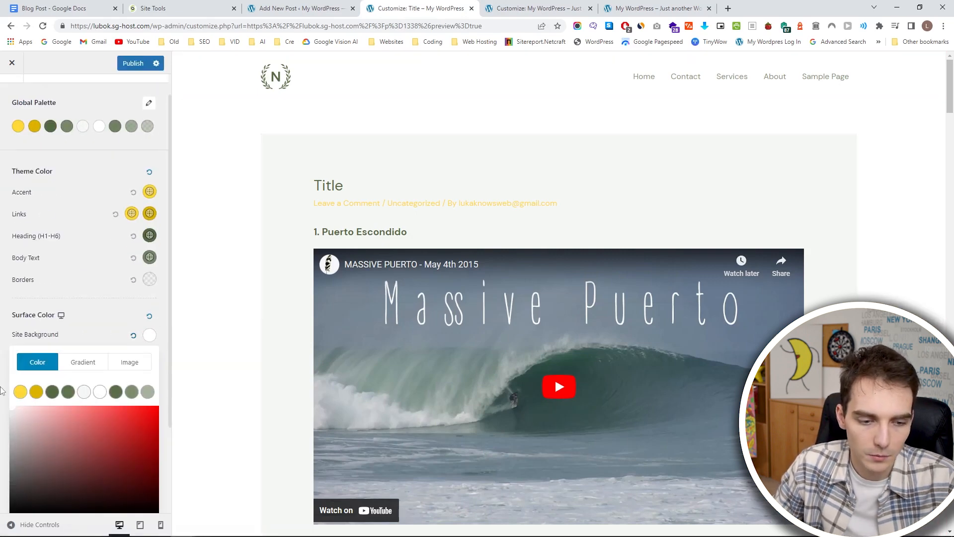
pyautogui.click(77, 323)
pyautogui.click(153, 385)
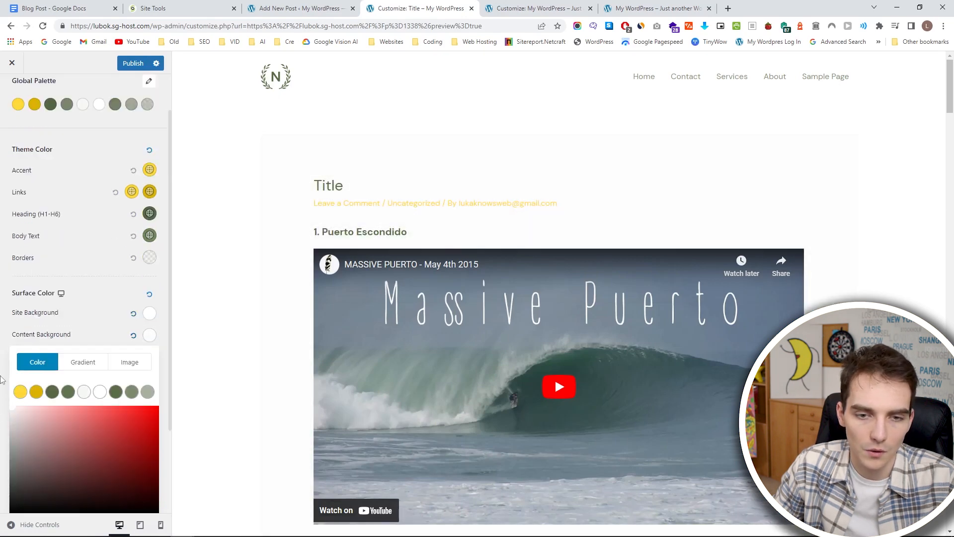
pyautogui.click(2, 356)
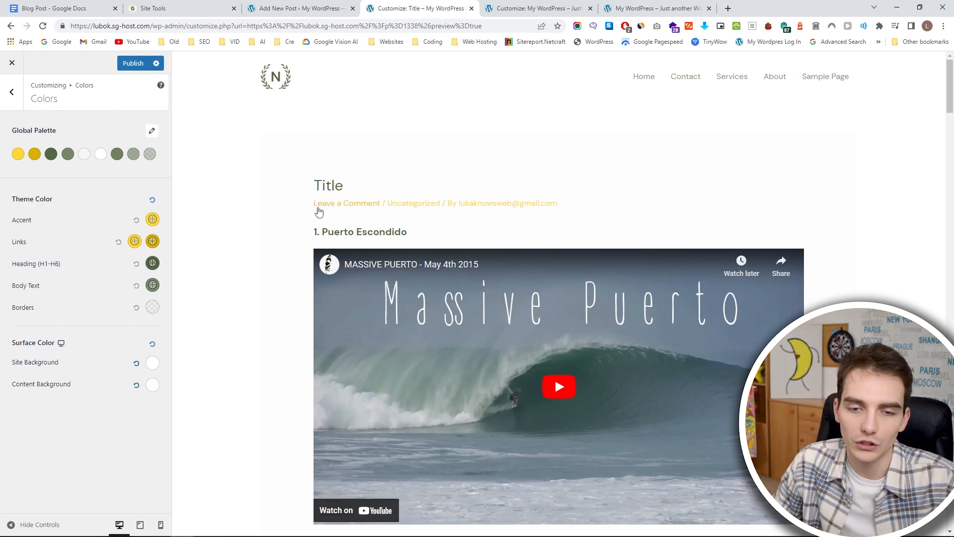
# Set the theme's normal link color to red, FF0007.
pyautogui.scroll(-13, 318, 212)
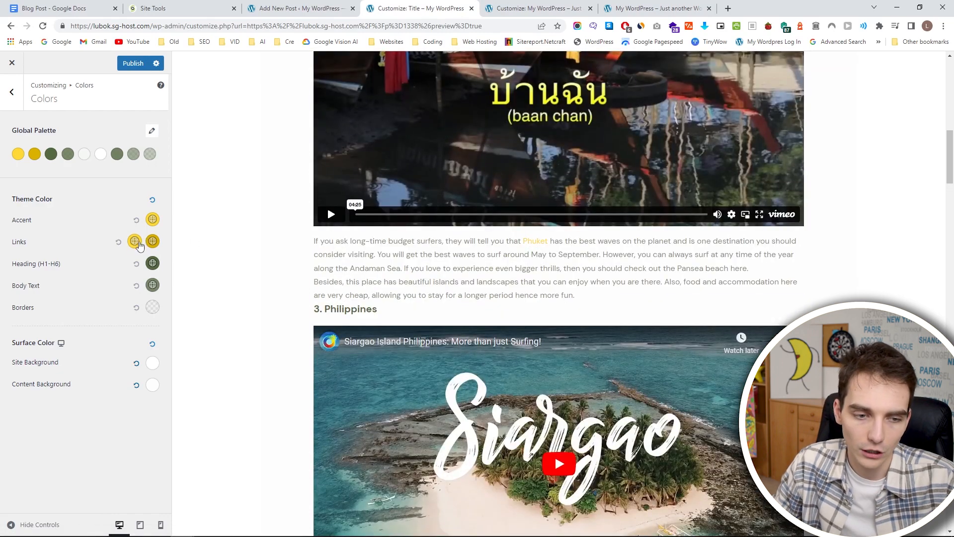
pyautogui.click(134, 242)
pyautogui.moveTo(111, 300); pyautogui.dragTo(170, 262)
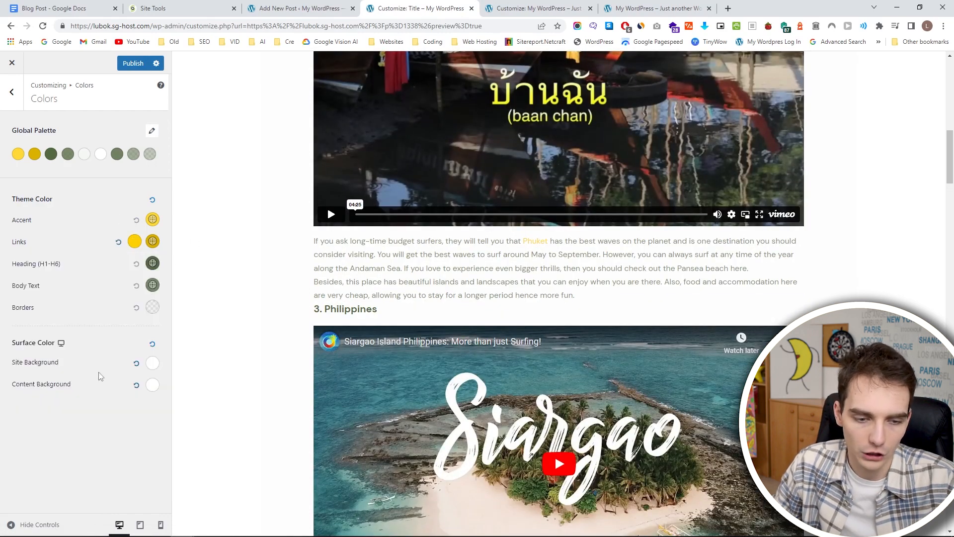
pyautogui.click(134, 242)
pyautogui.moveTo(139, 399); pyautogui.dragTo(150, 400)
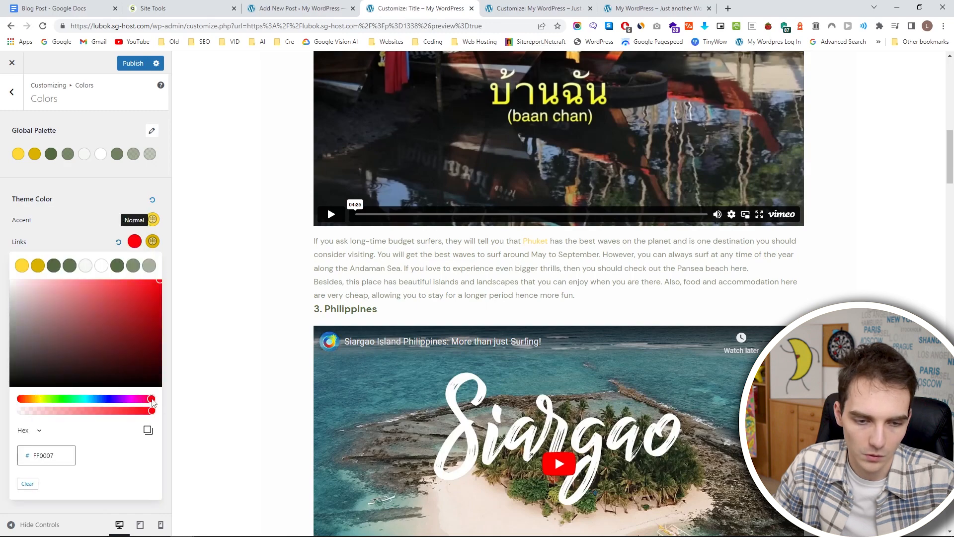
pyautogui.click(74, 228)
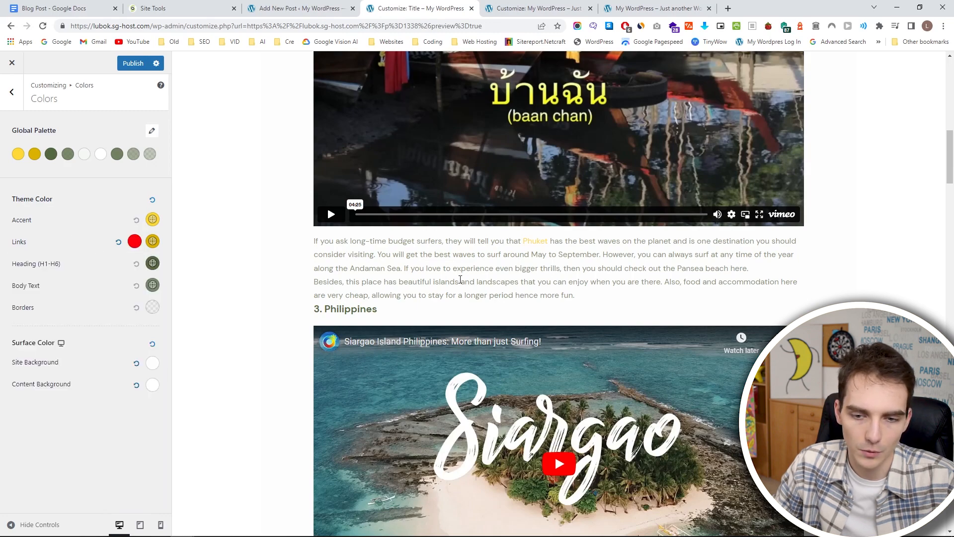
# Set the theme's link hover color to red and publish the color changes.
pyautogui.click(153, 242)
pyautogui.moveTo(159, 294); pyautogui.dragTo(170, 271)
pyautogui.click(150, 241)
pyautogui.moveTo(141, 399); pyautogui.dragTo(159, 401)
pyautogui.click(91, 232)
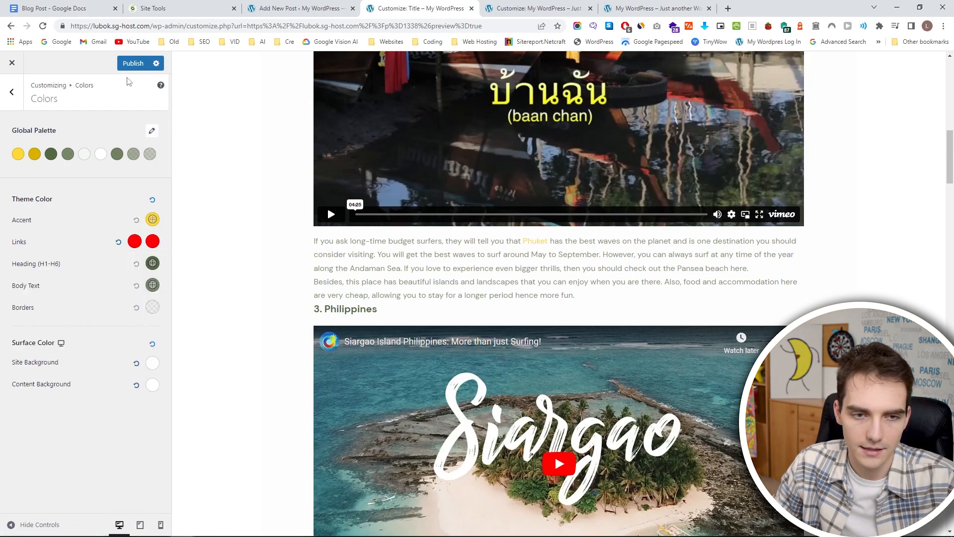
pyautogui.scroll(-10, 343, 308)
pyautogui.scroll(2, 338, 301)
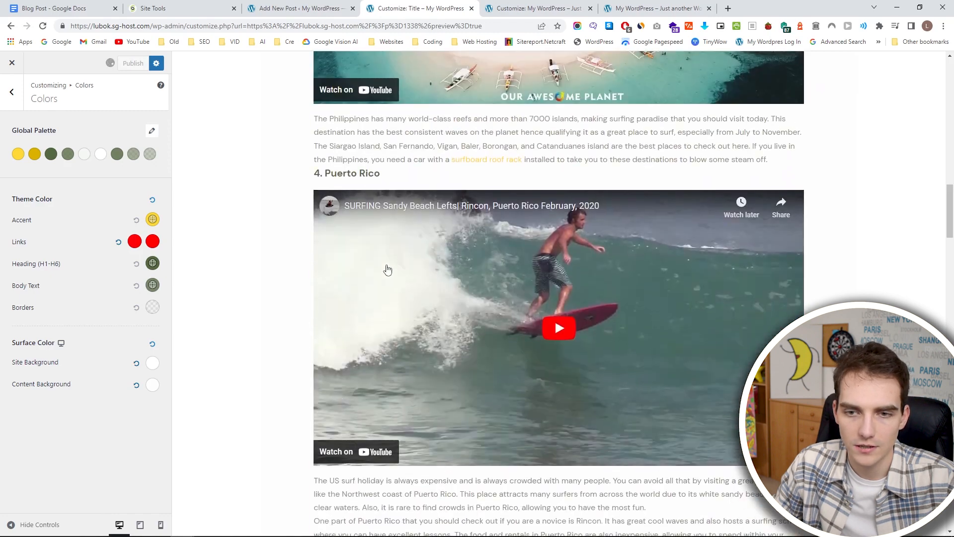
# Publish the blog post from the editor, then open the live post and check its layout and link color.
pyautogui.click(301, 8)
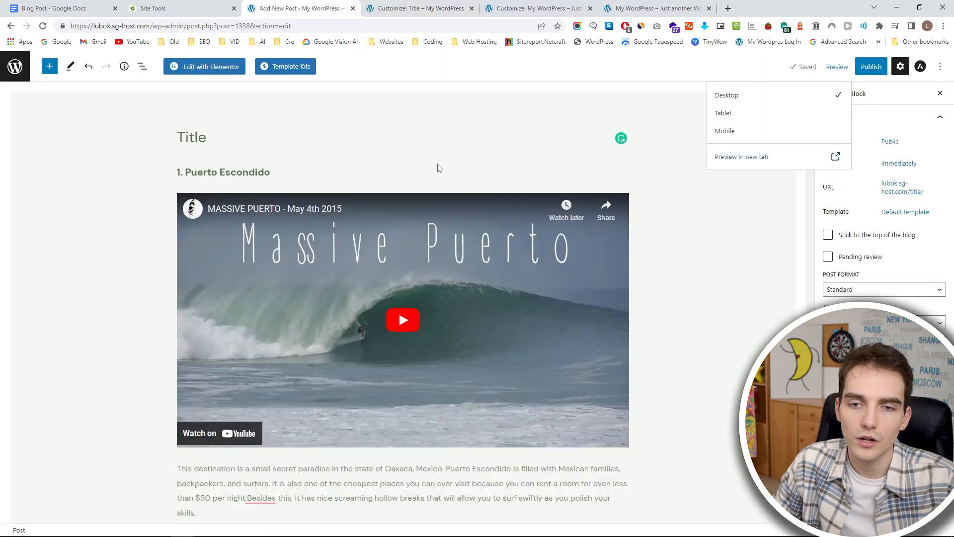
pyautogui.click(872, 67)
pyautogui.click(844, 69)
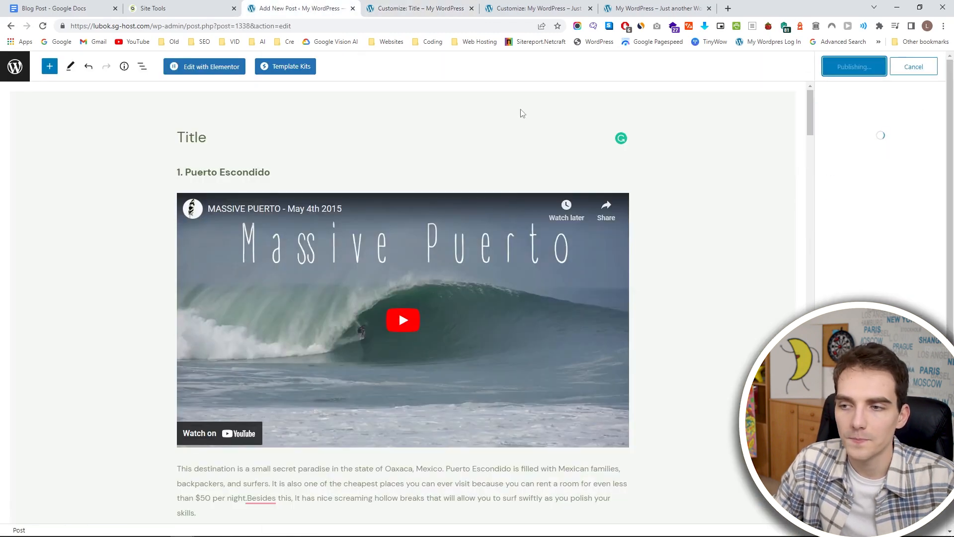
pyautogui.click(853, 177)
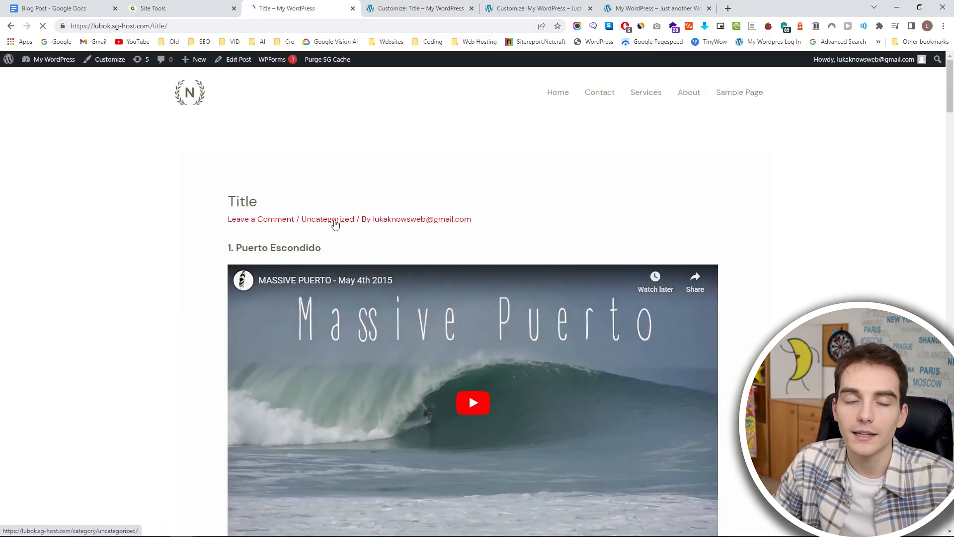
pyautogui.scroll(-20, 333, 225)
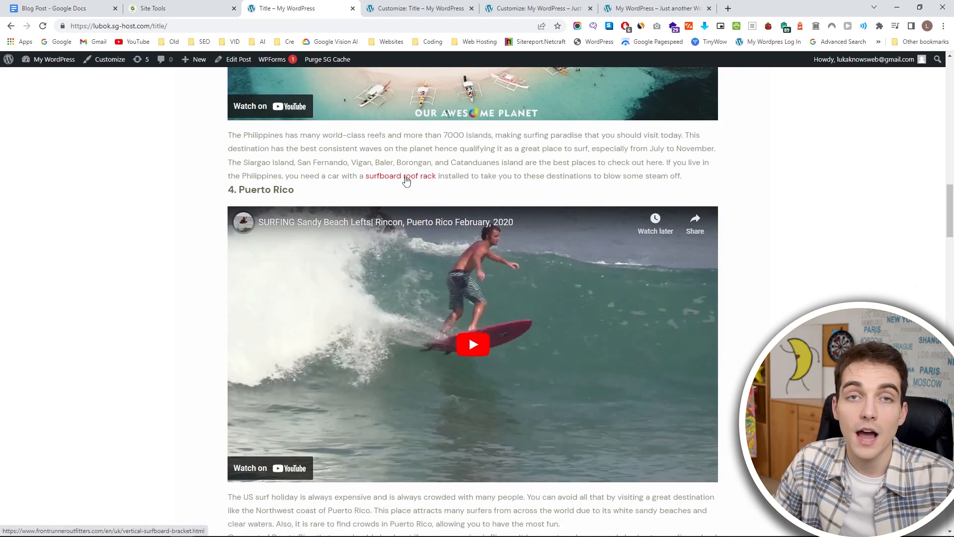
pyautogui.scroll(-15, 406, 180)
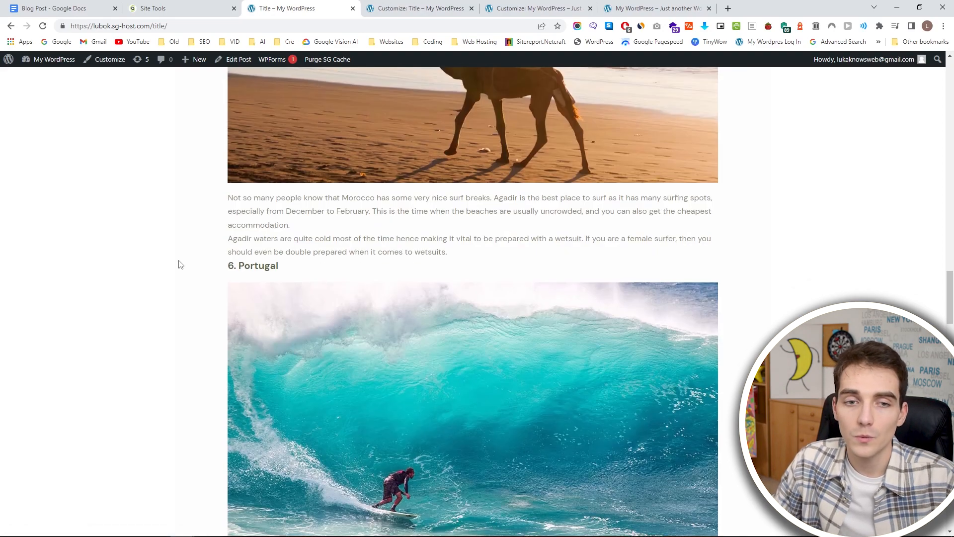
pyautogui.scroll(20, 179, 265)
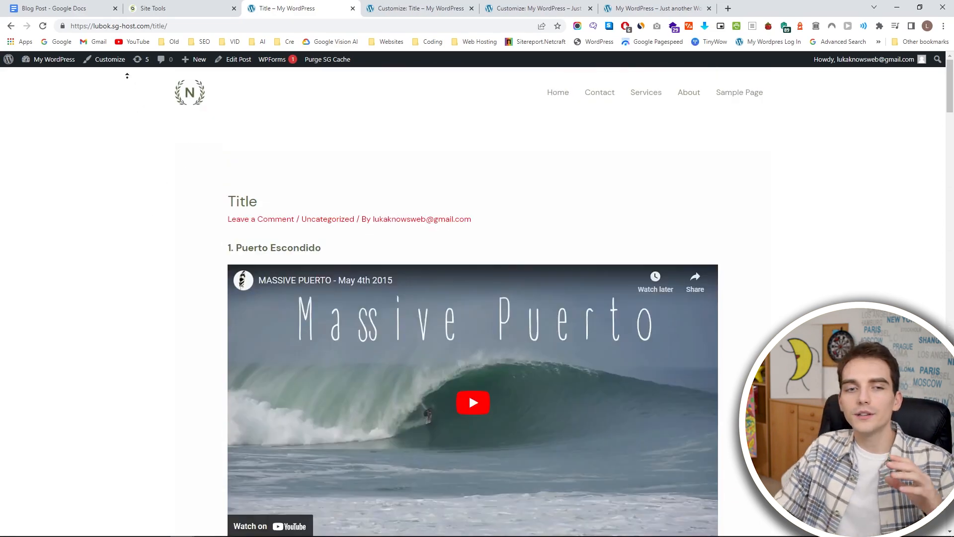
# Return to the homepage preview in the customizer and look over its hero and Our Services sections.
pyautogui.click(420, 8)
pyautogui.click(321, 7)
pyautogui.click(502, 7)
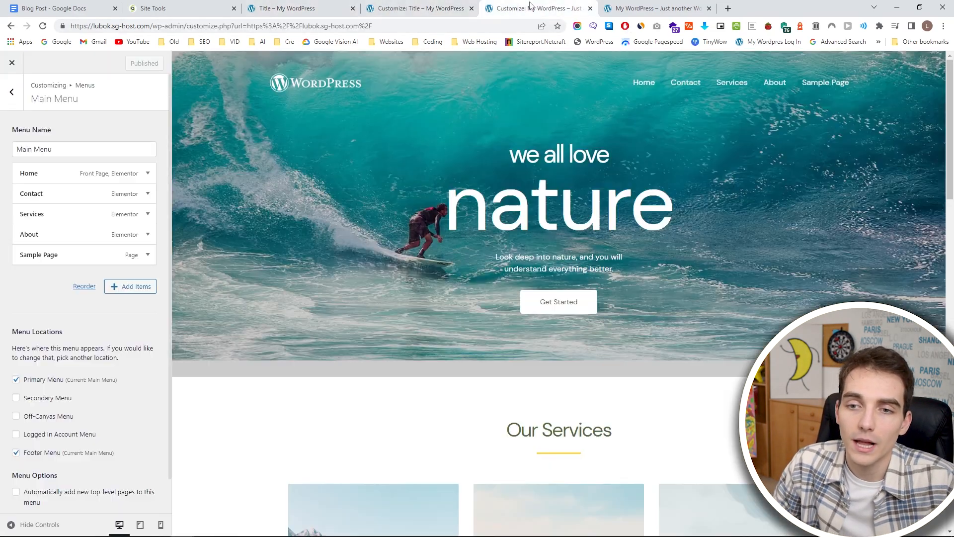
pyautogui.scroll(-8, 429, 258)
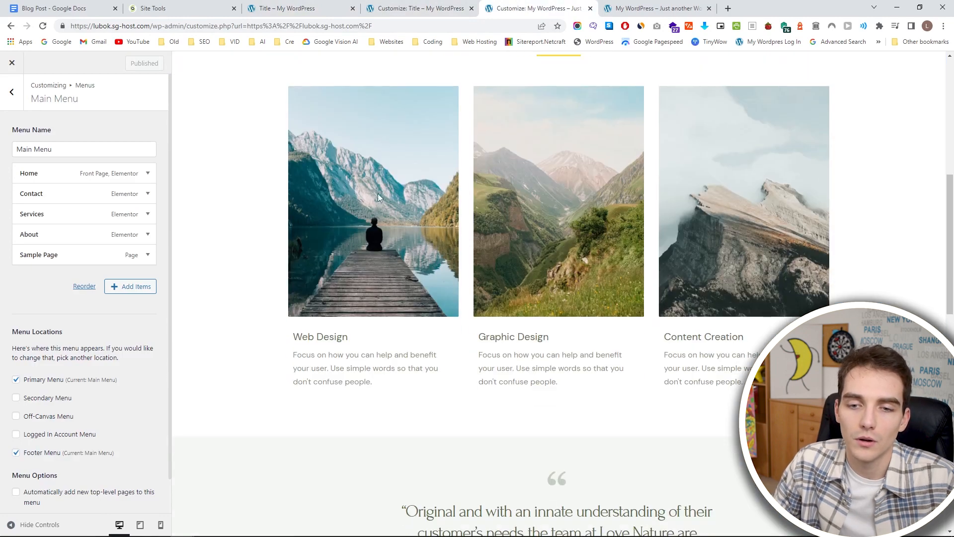
pyautogui.scroll(-6, 387, 189)
pyautogui.scroll(7, 389, 204)
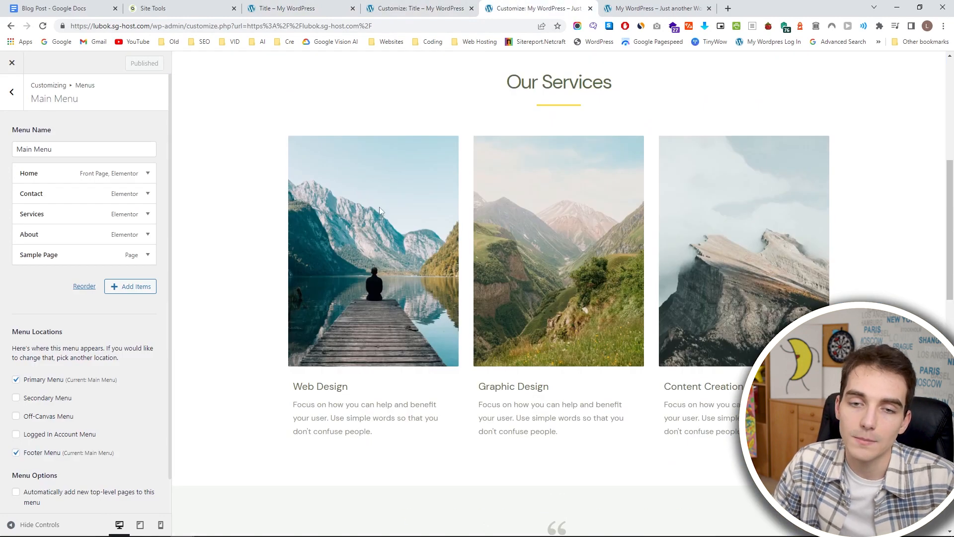